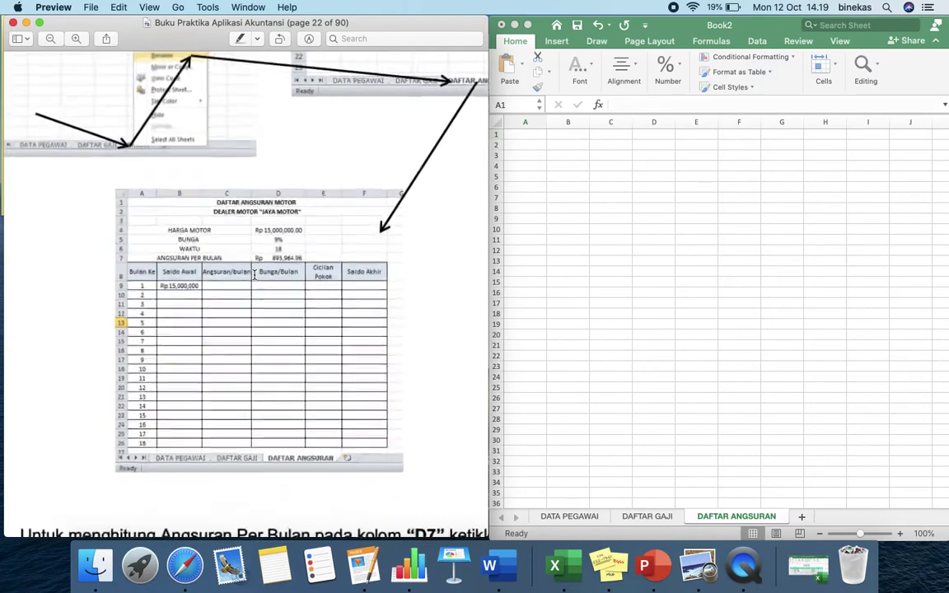
- Enter the two title lines "DAFTAR ANGSURAN MOTOR" in A1 and "DEALER MOTOR "JAYA MOTOR"" in A2
click(568, 254)
text(DAFT)
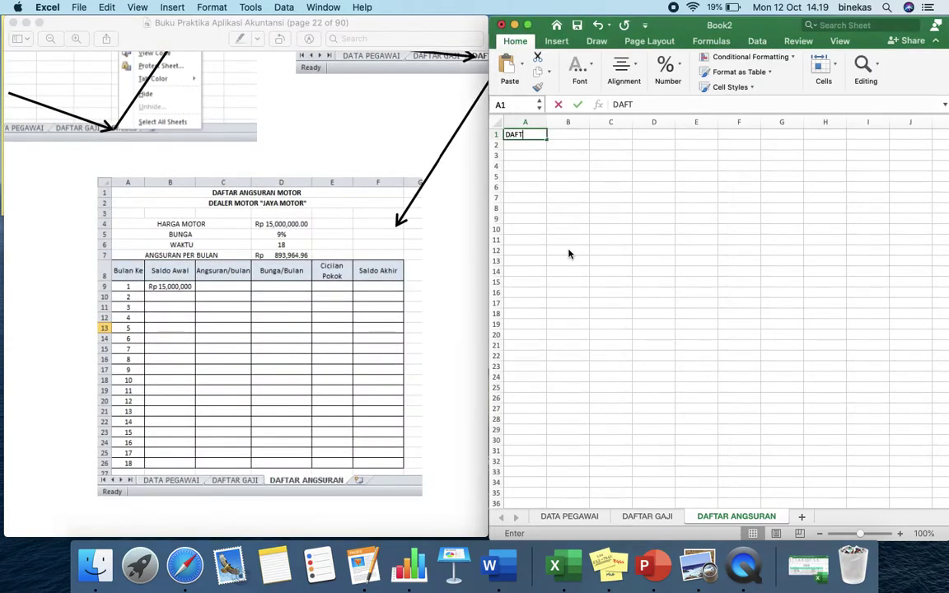
text(AR ANGSURAN MOTOR)
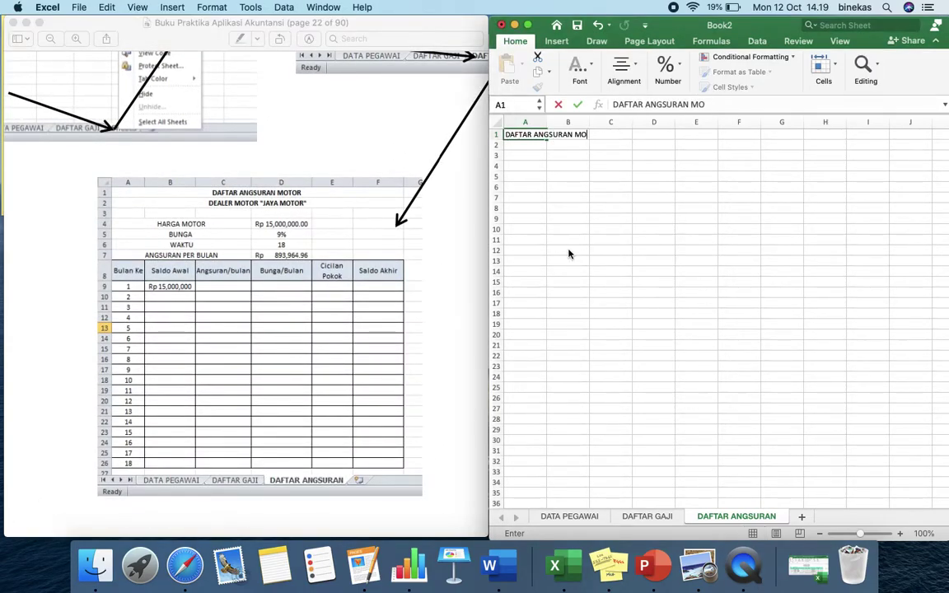
key(Return)
text(DEALER)
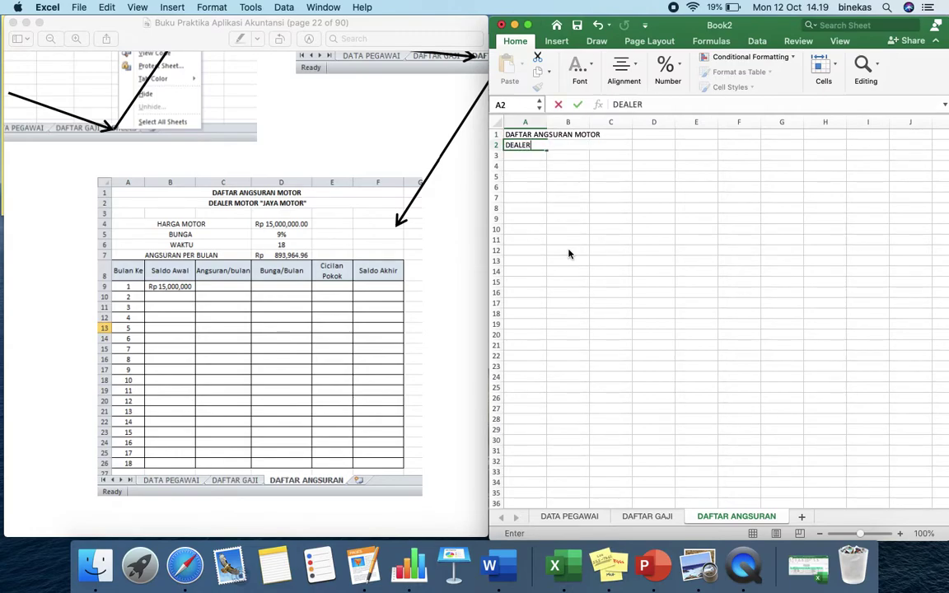
text( MOTOR "JAYA)
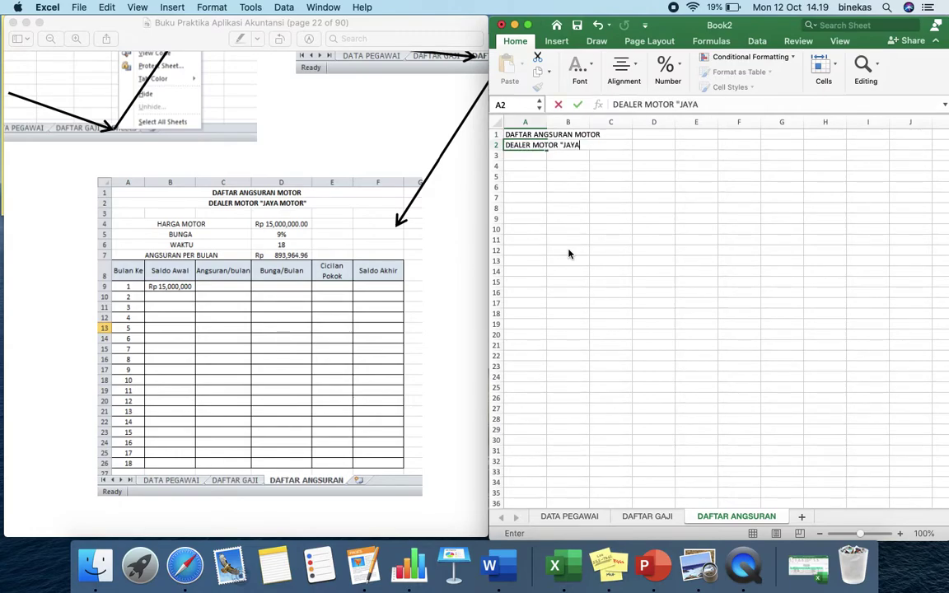
text( MOTOR)
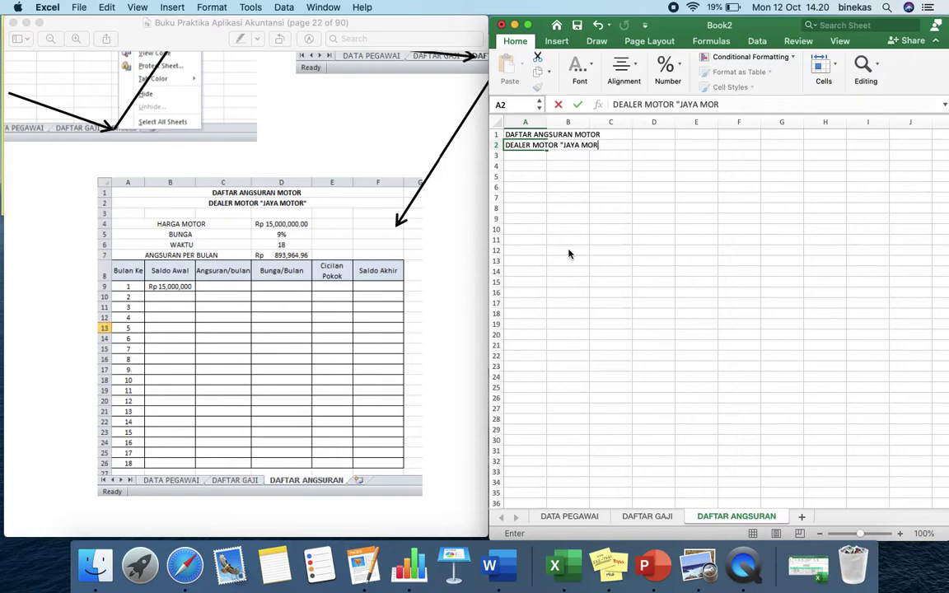
key(Return)
key(Return)
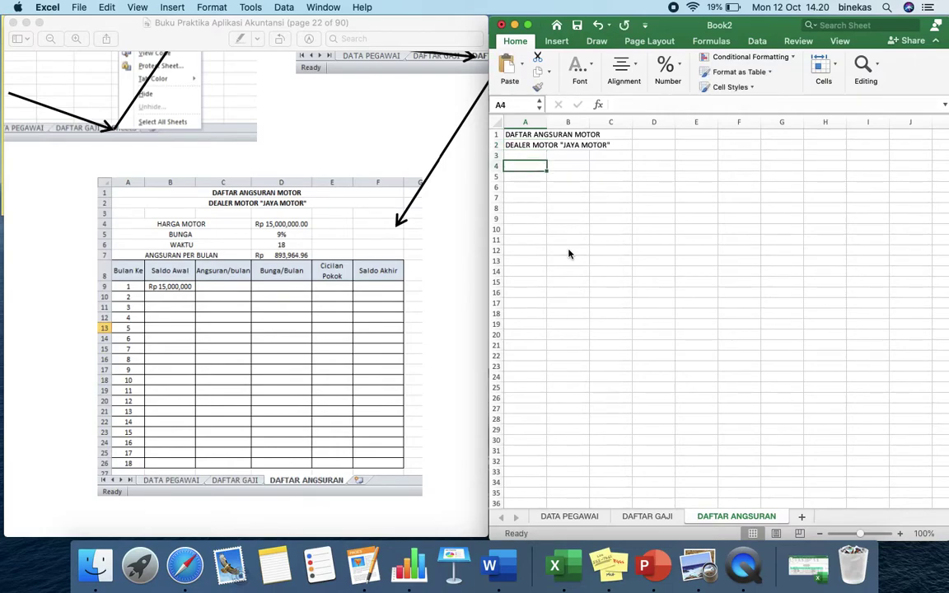
- Enter the labels HARGA MOTOR, BUNGA, WAKTU and ANGSURAN PER BULAN in cells A4 to A7
text(HARGA MOTOR)
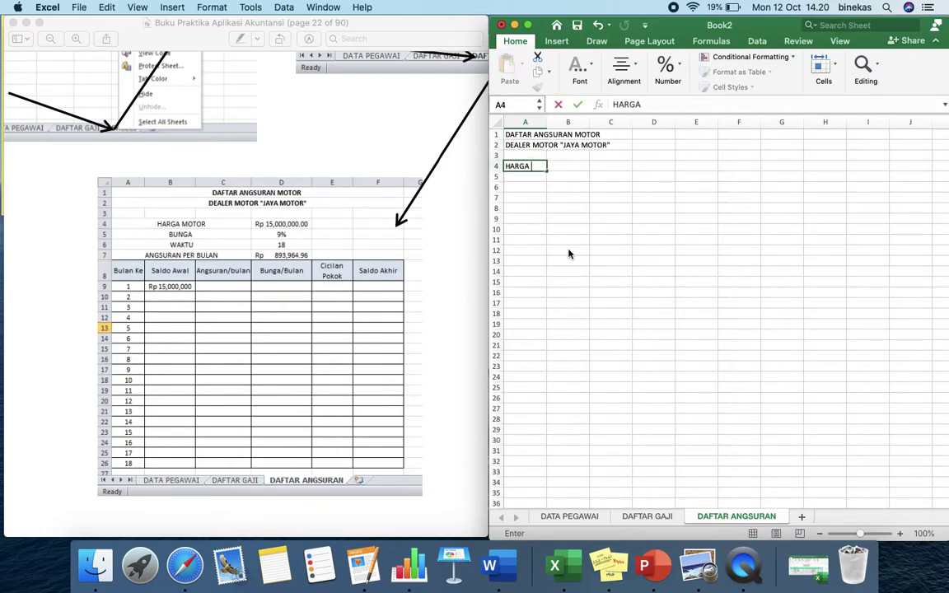
key(Return)
text(BUNGA)
key(Return)
text(WAKTU)
key(Return)
text(ANGS)
key(BackSpace)
key(BackSpace)
text(GSURAN PER BULAN)
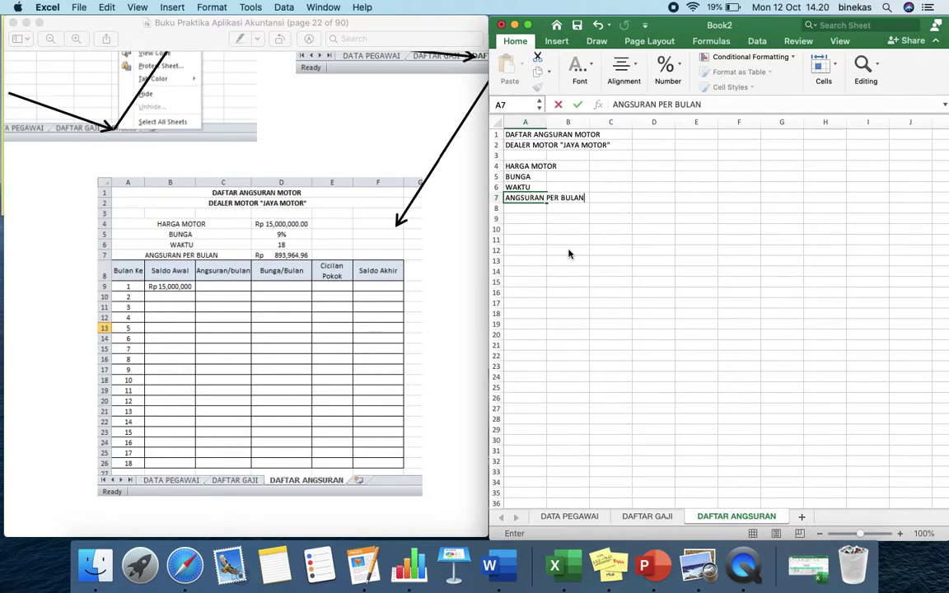
key(Return)
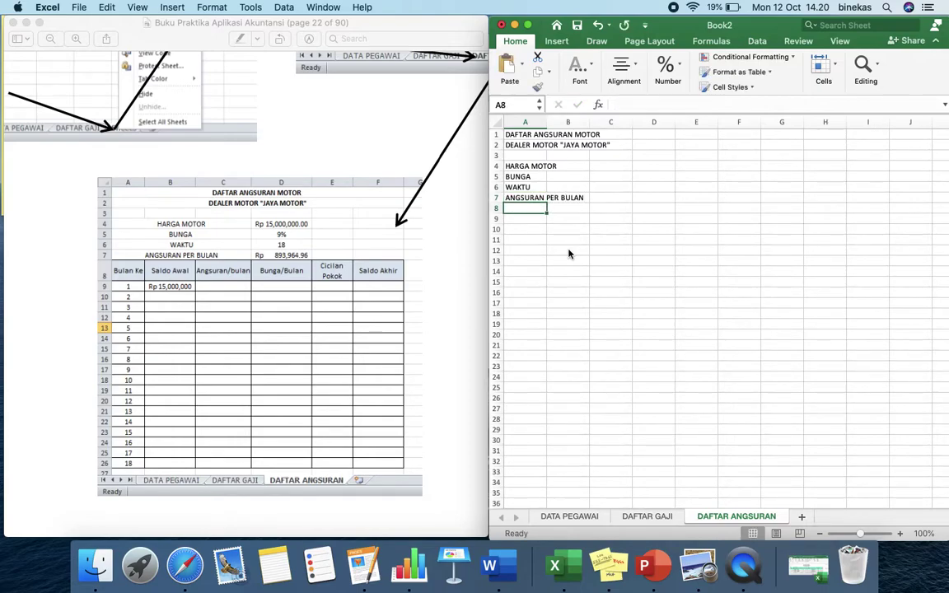
- Fill in the loan data in column D: 15000000 for HARGA MOTOR, 9% for BUNGA and 18 for WAKTU
key(Up)
key(Up)
key(Up)
key(Right)
key(Right)
key(Right)
key(Up)
text(15000000)
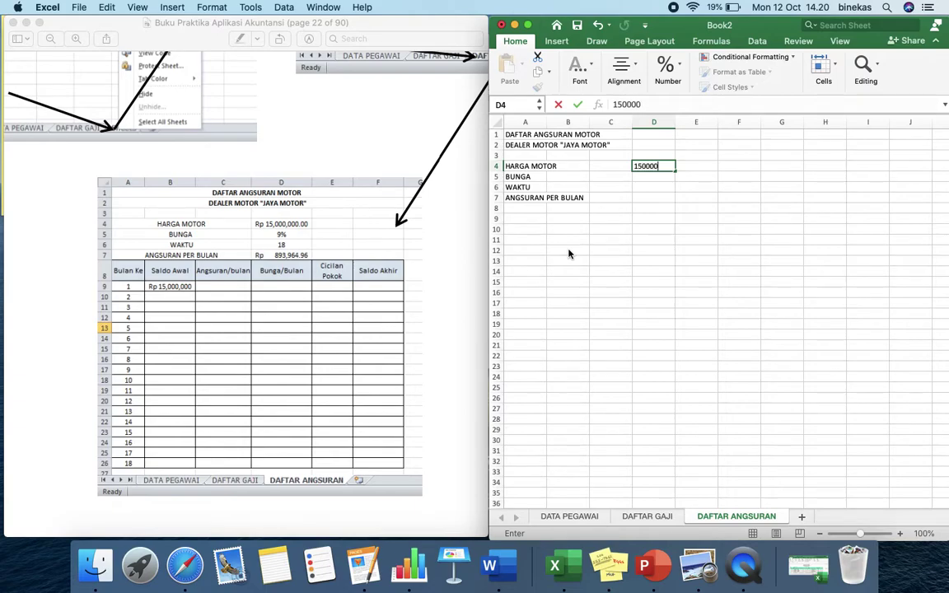
key(Return)
text(9%)
key(Return)
text(18)
key(Up)
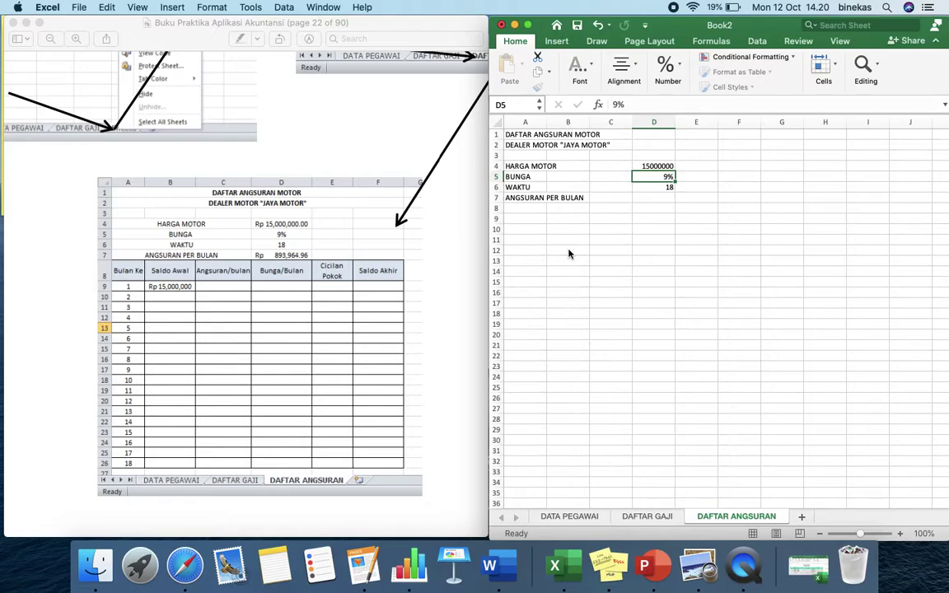
- Read the guide PDF's instructions for the monthly instalment formula in D7, switching to Preview and back to Excel
key(Down)
key(Down)
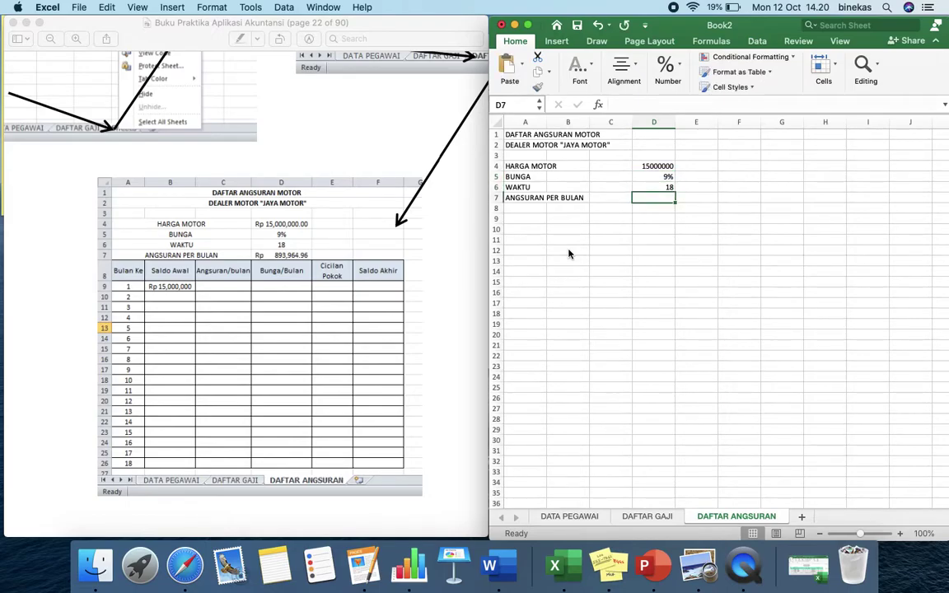
scroll(213, 342, down, 5)
scroll(213, 343, down, 3)
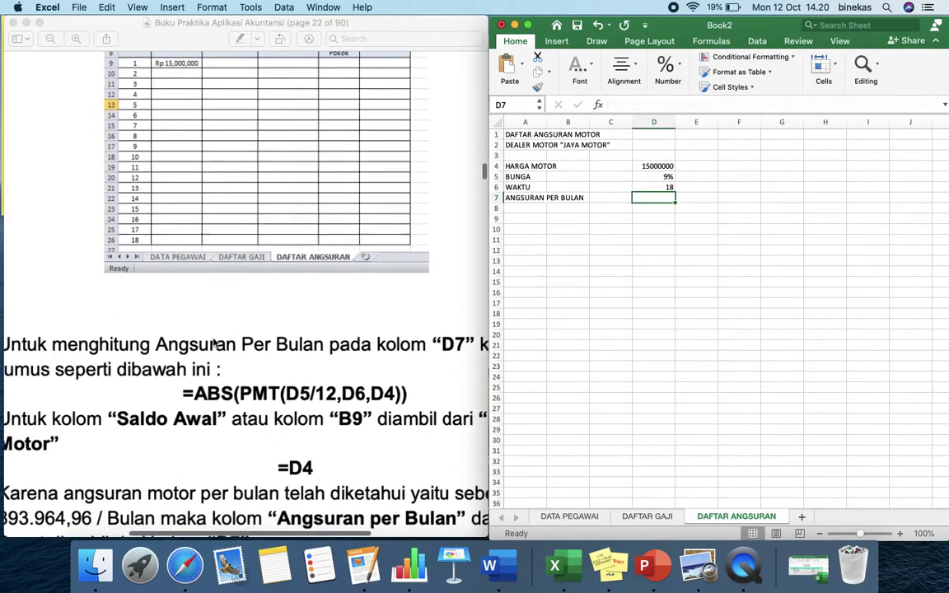
click(214, 343)
key(super+minus)
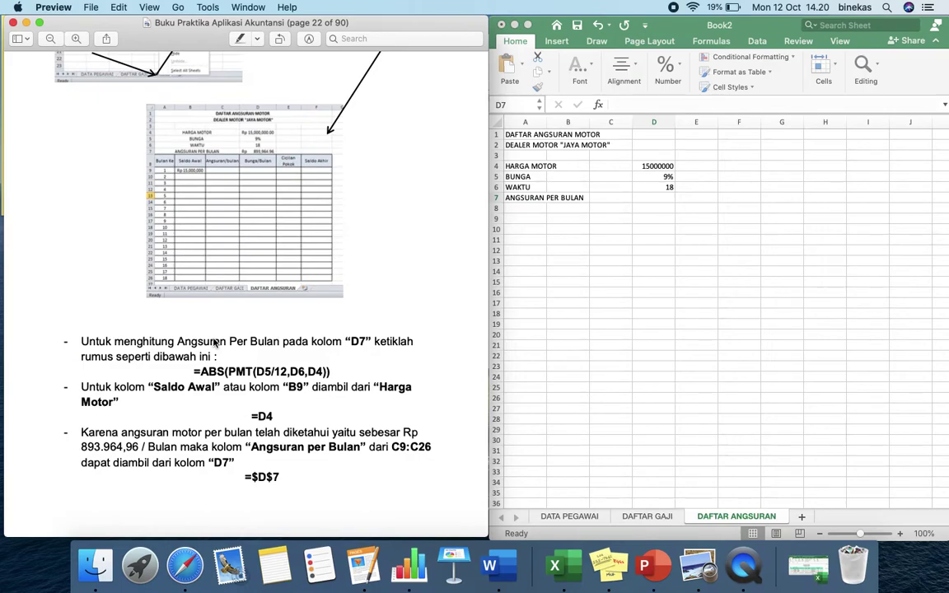
click(602, 246)
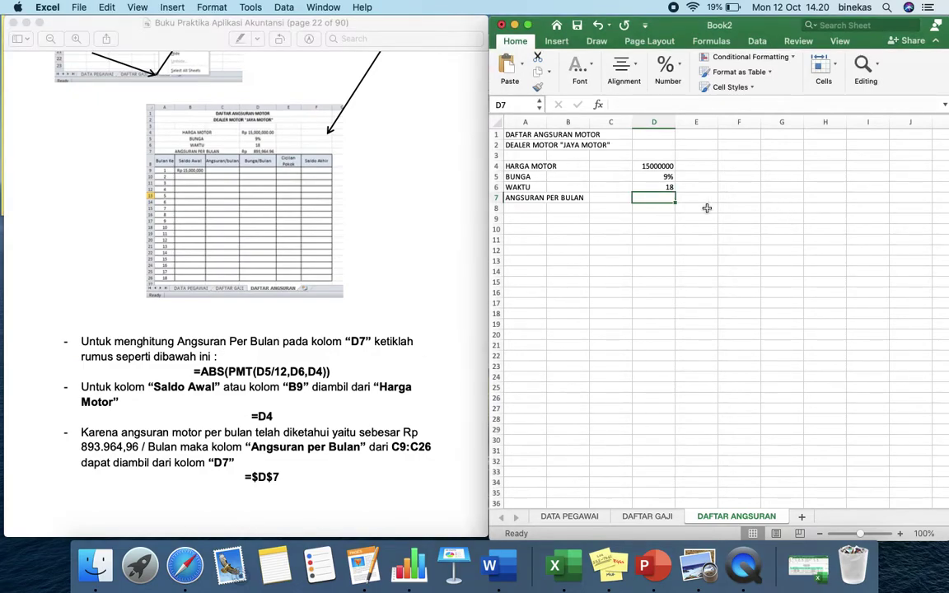
scroll(756, 214, right, 2)
scroll(658, 207, left, 2)
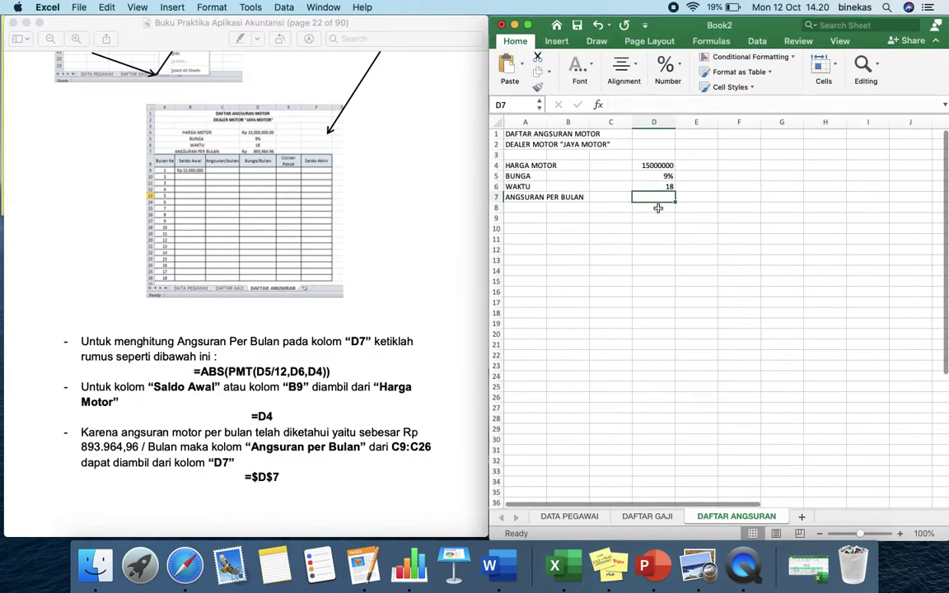
- Calculate the monthly instalment in D7 with the formula =ABS(PMT(D5/12;D6;D4)), accepting the suggested bracket correction
text(=)
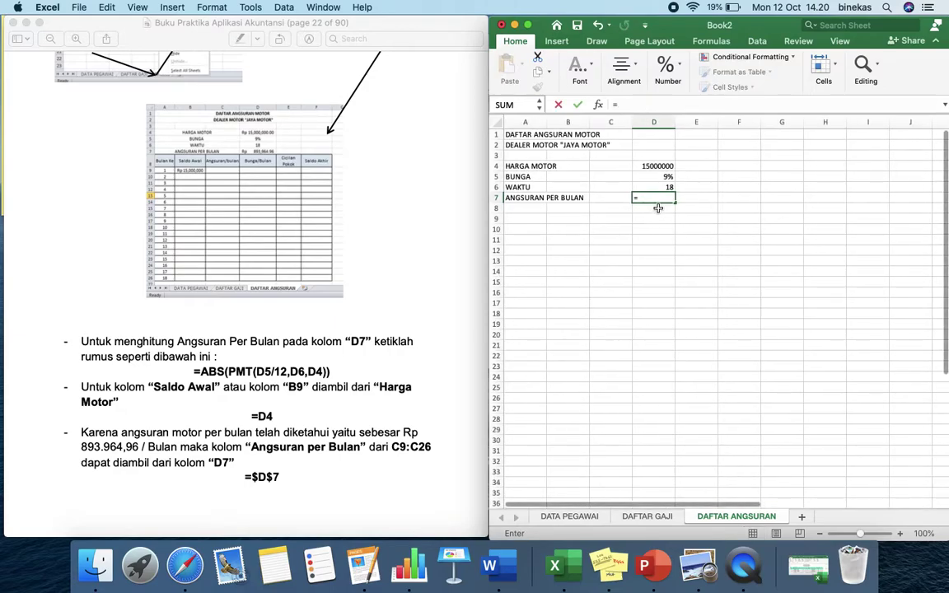
text(ABS)
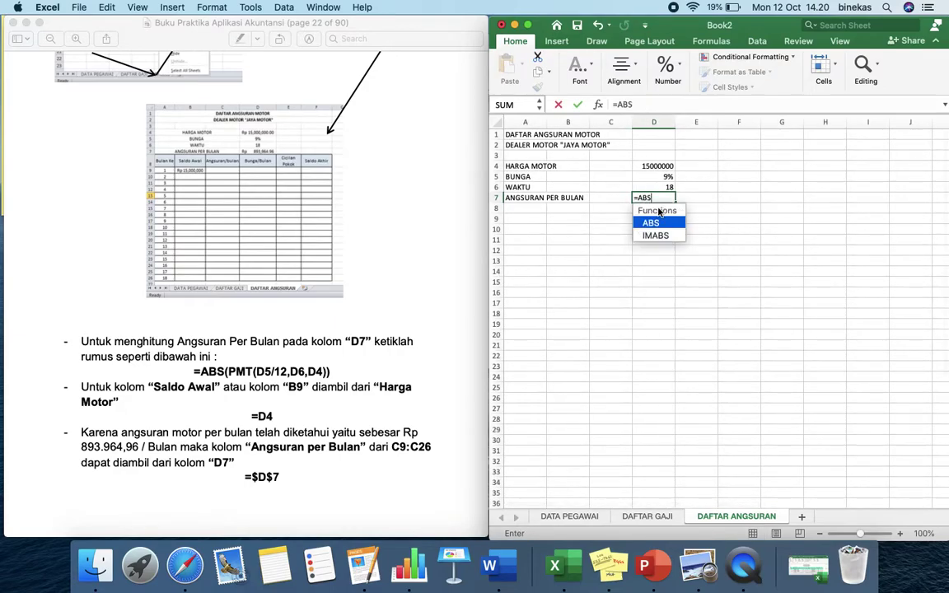
text(()
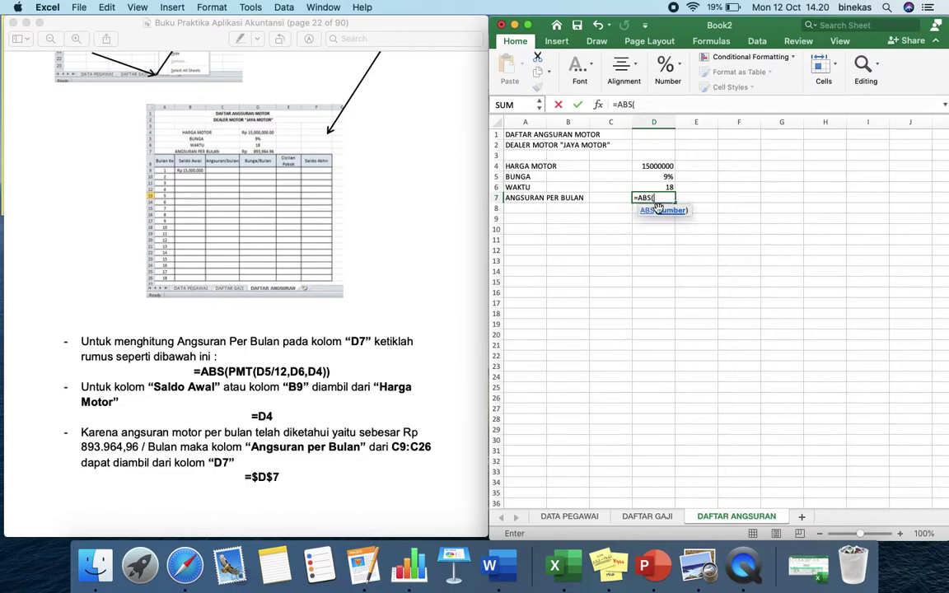
text(PMT)
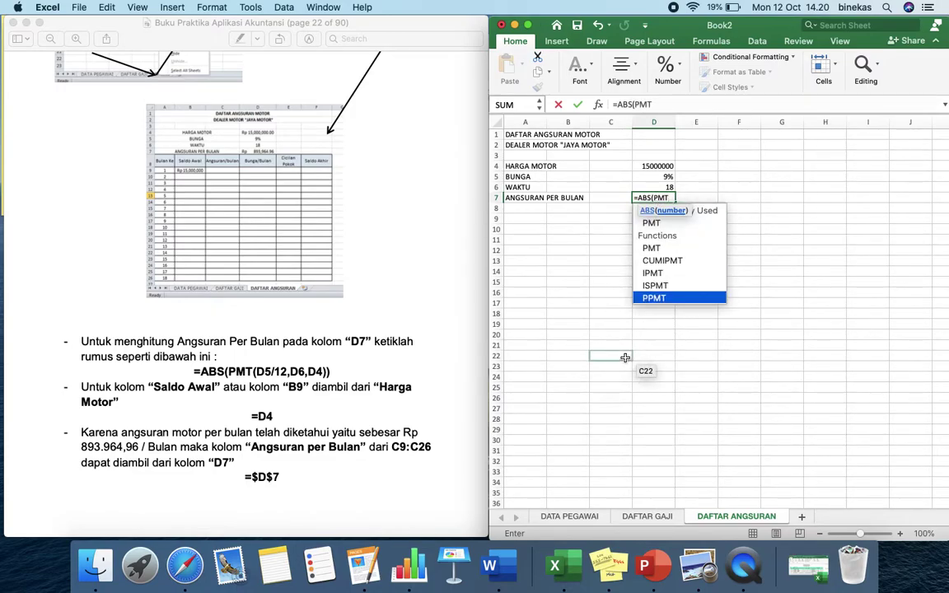
text(()
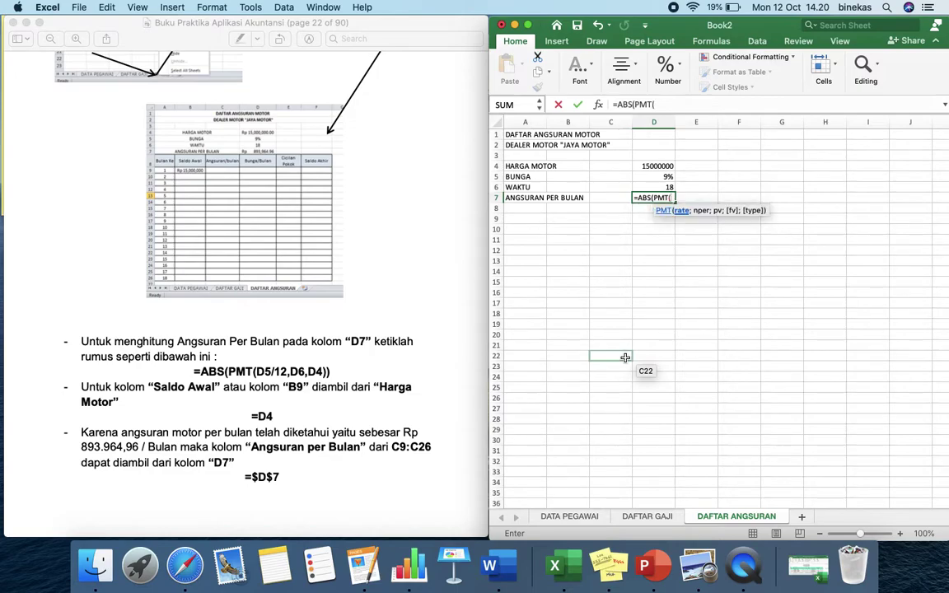
key(Up)
key(Up)
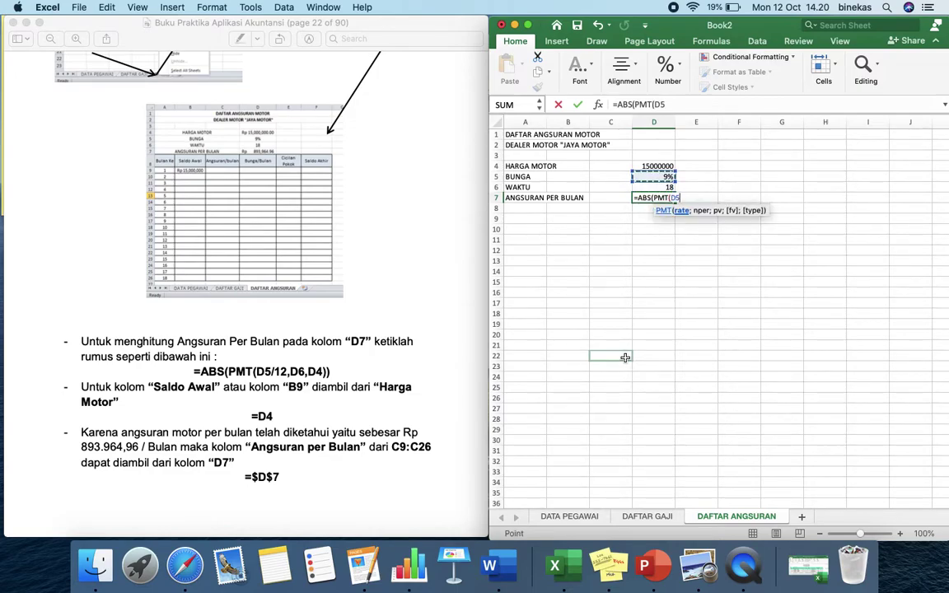
text(/12;)
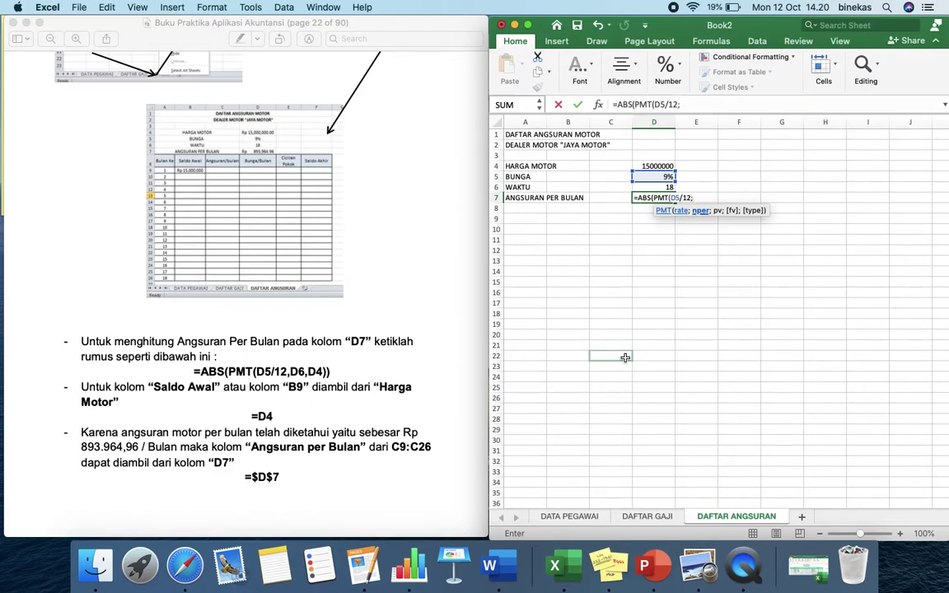
key(Up)
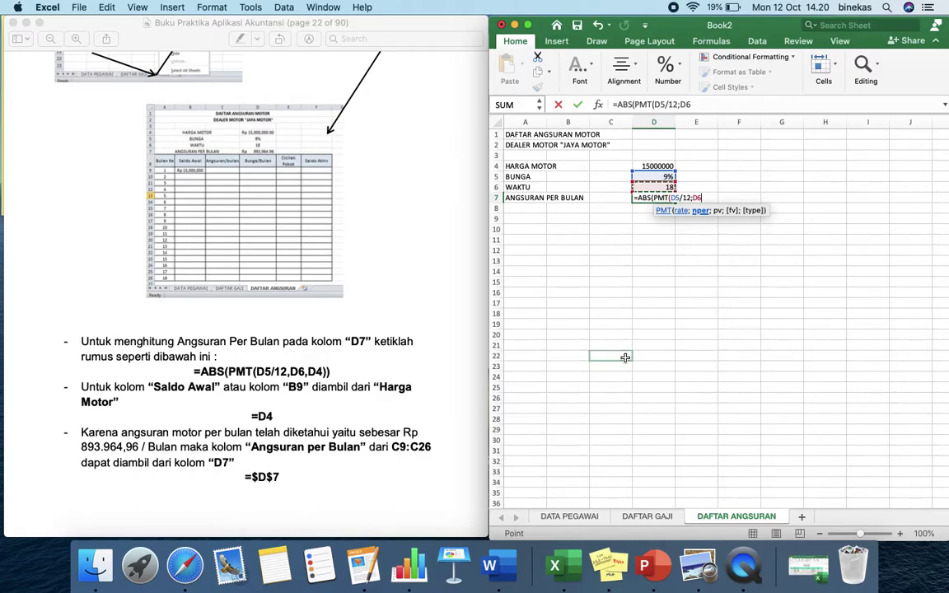
text(;)
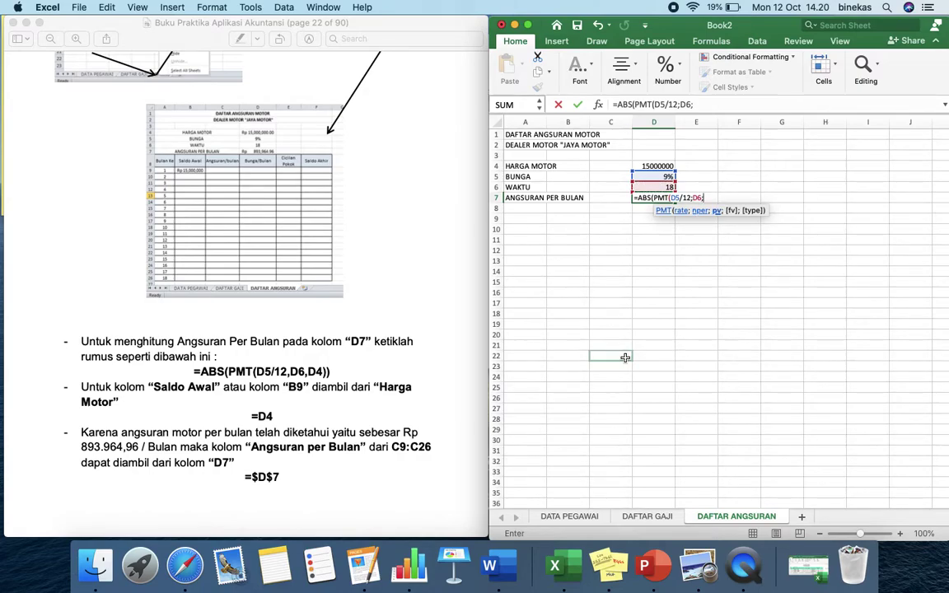
key(Up)
key(Up)
key(Up)
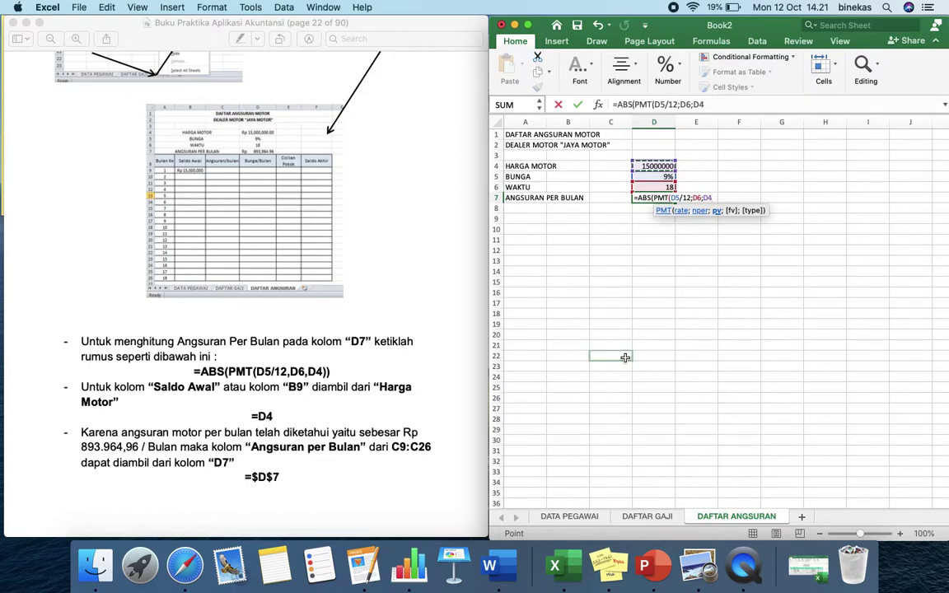
text())
key(Return)
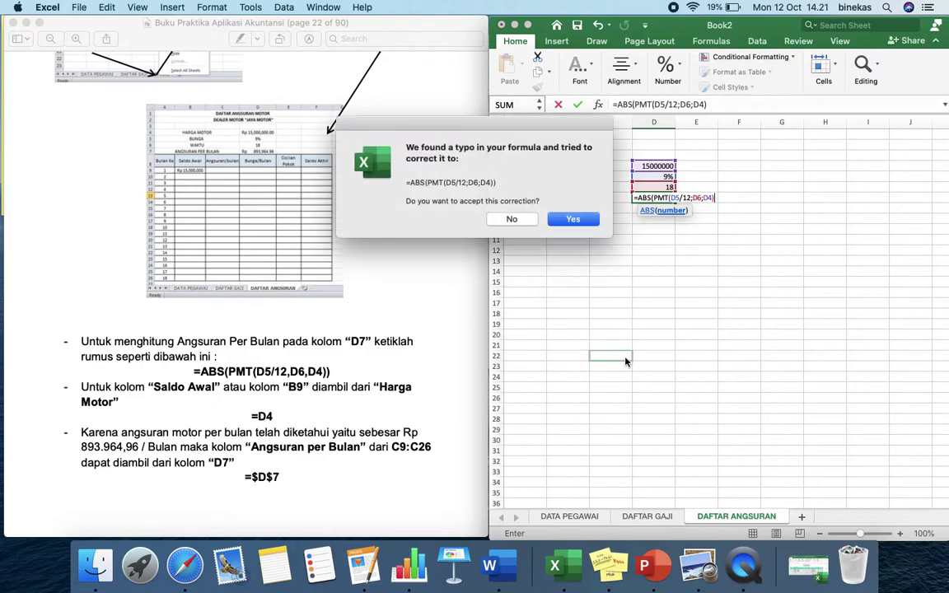
key(Return)
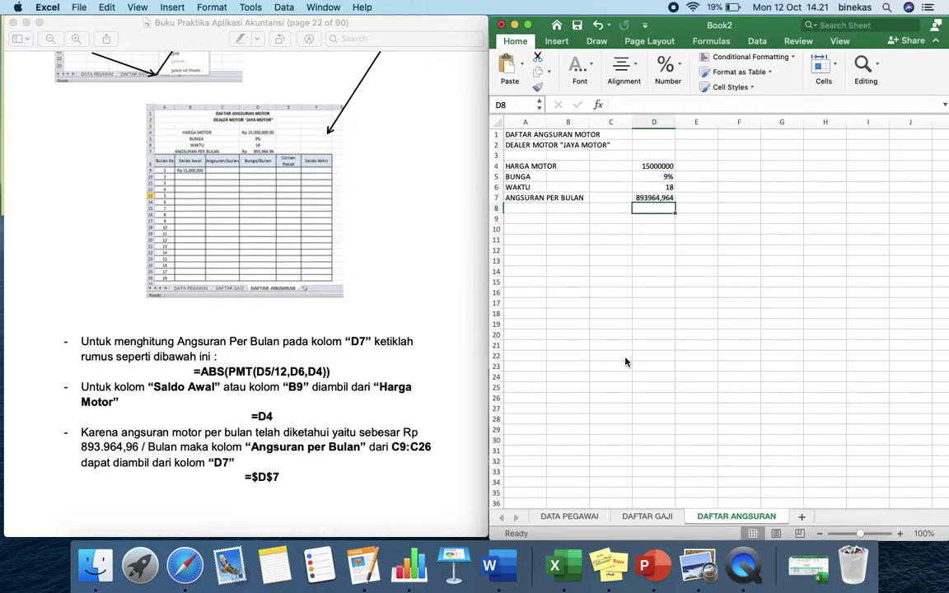
key(Up)
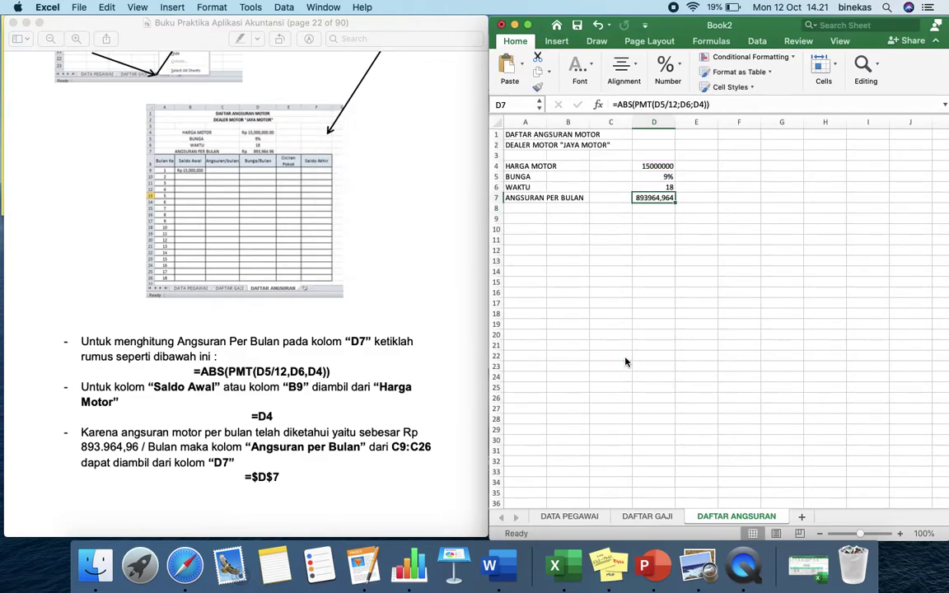
key(Down)
key(Down)
key(Left)
key(Left)
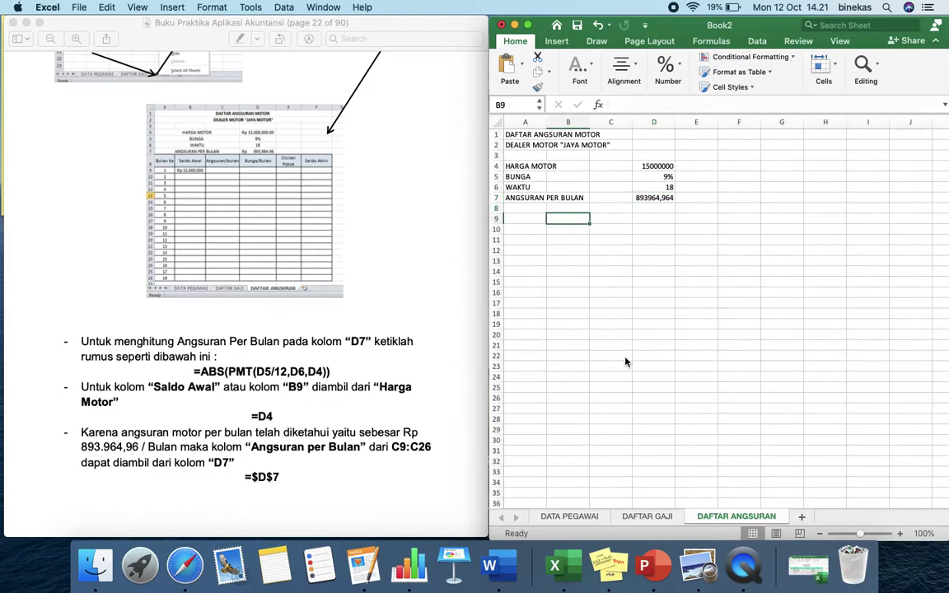
key(Up)
key(Left)
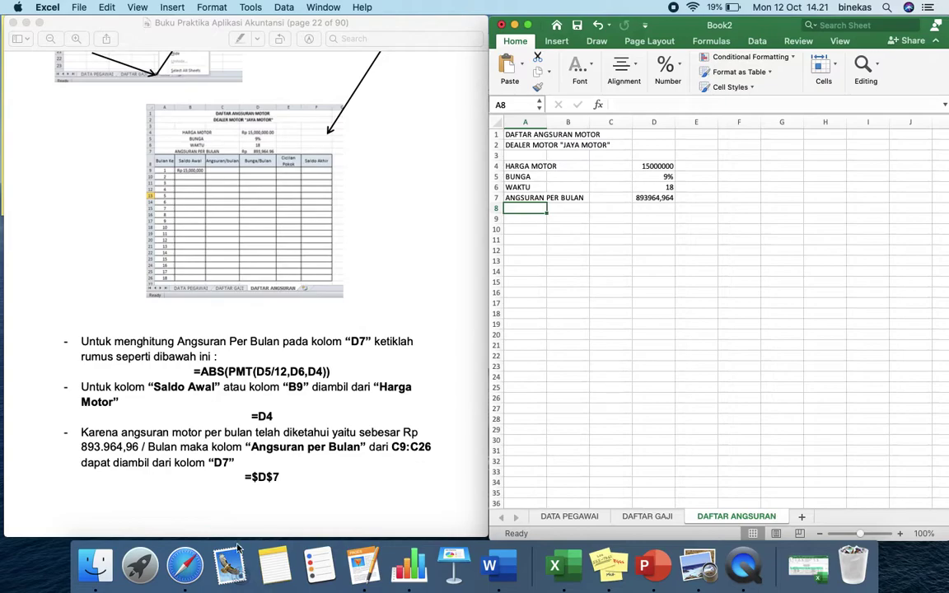
- Switch to Safari, place its window beside the guide and search the web for "RUMUS ABS EXCEL UNTUK APA"
click(176, 561)
drag(329, 16, 805, 12)
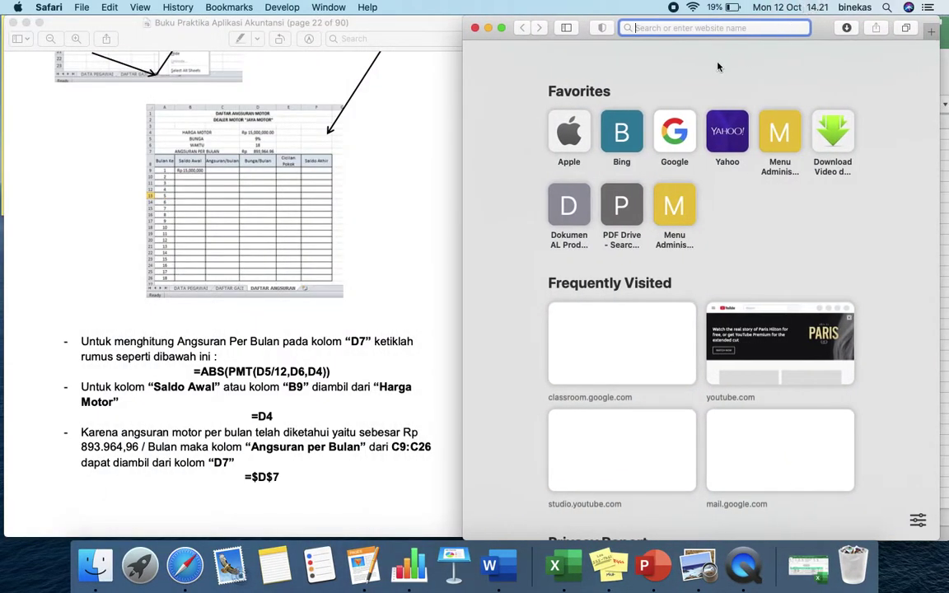
text(RUMUS ABS)
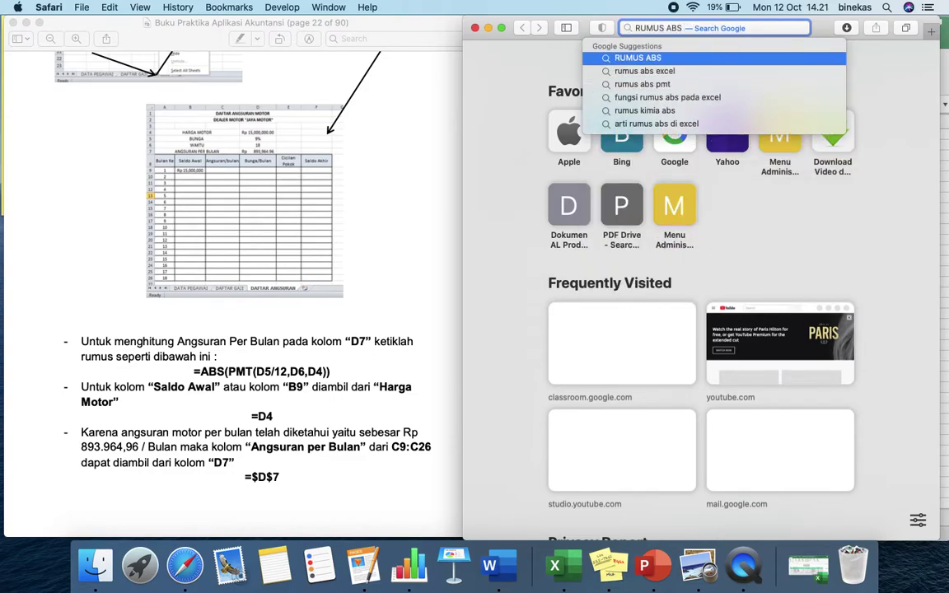
text( E)
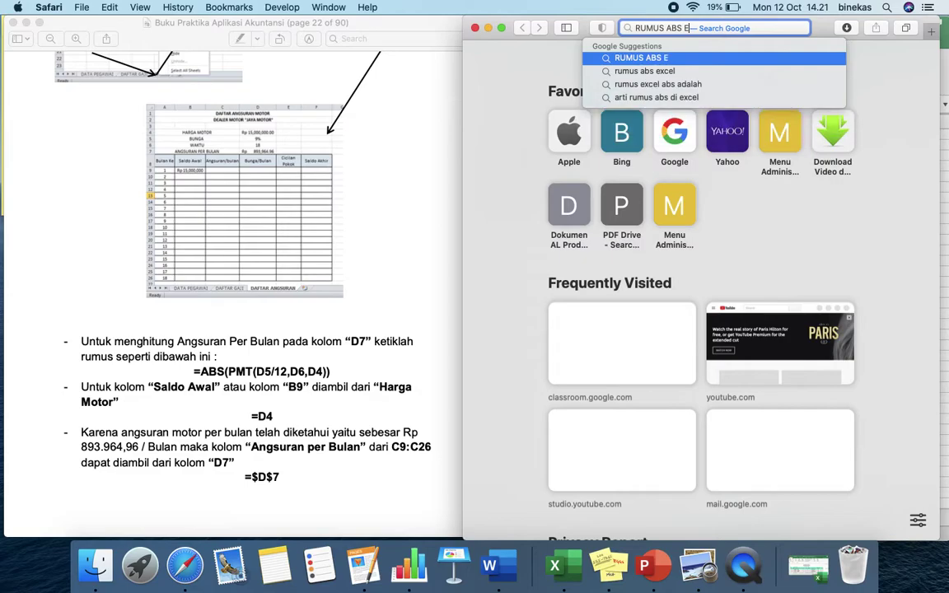
text(XCEL UNTUK APA)
key(Return)
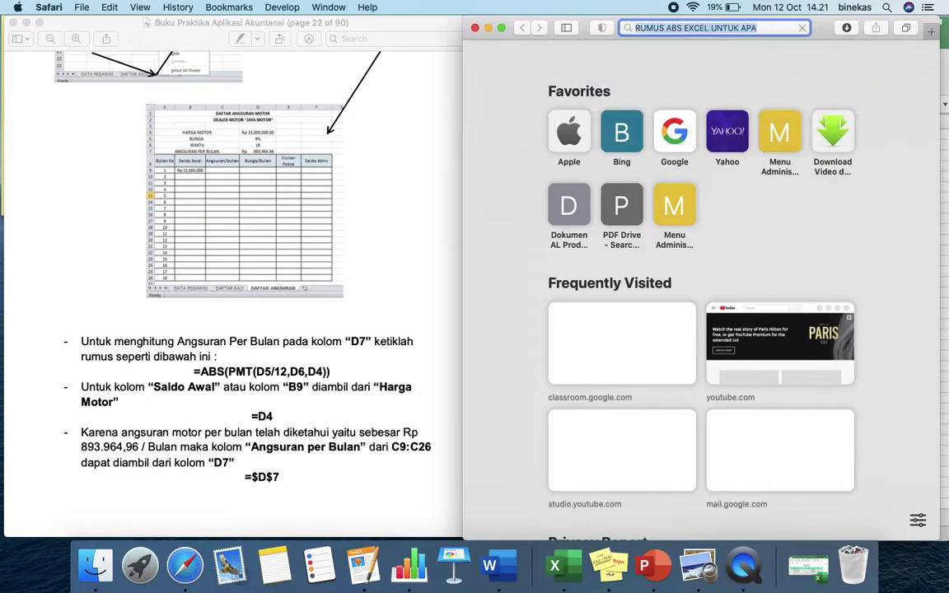
- Open the termasmedia.com article on Excel's ABS function and read its description, syntax and examples
scroll(628, 254, down, 2)
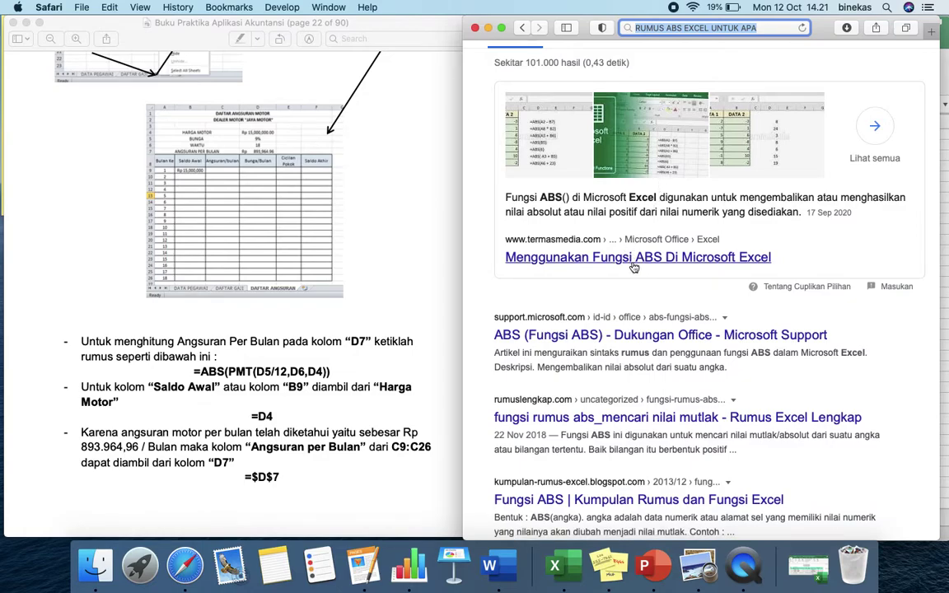
click(632, 258)
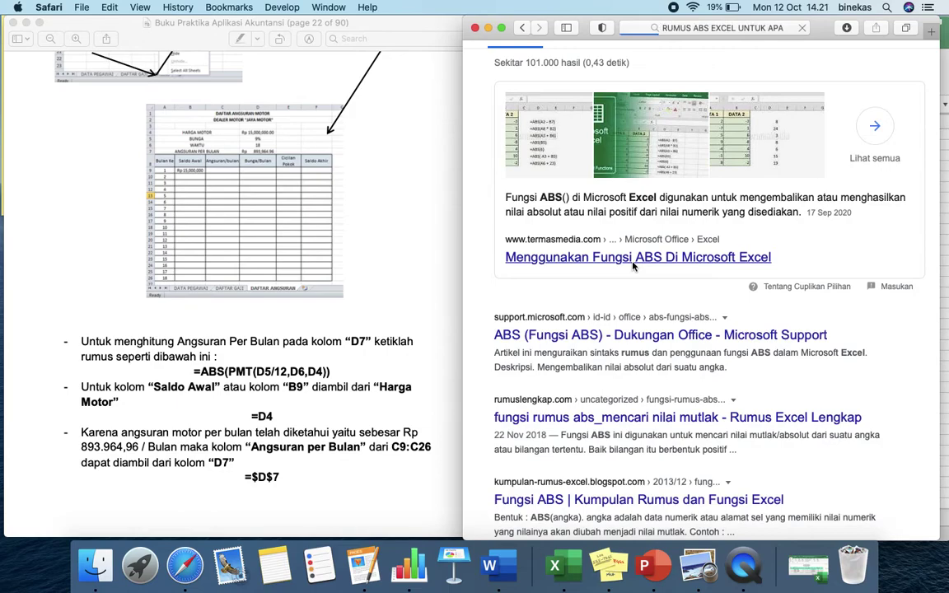
scroll(632, 265, down, 8)
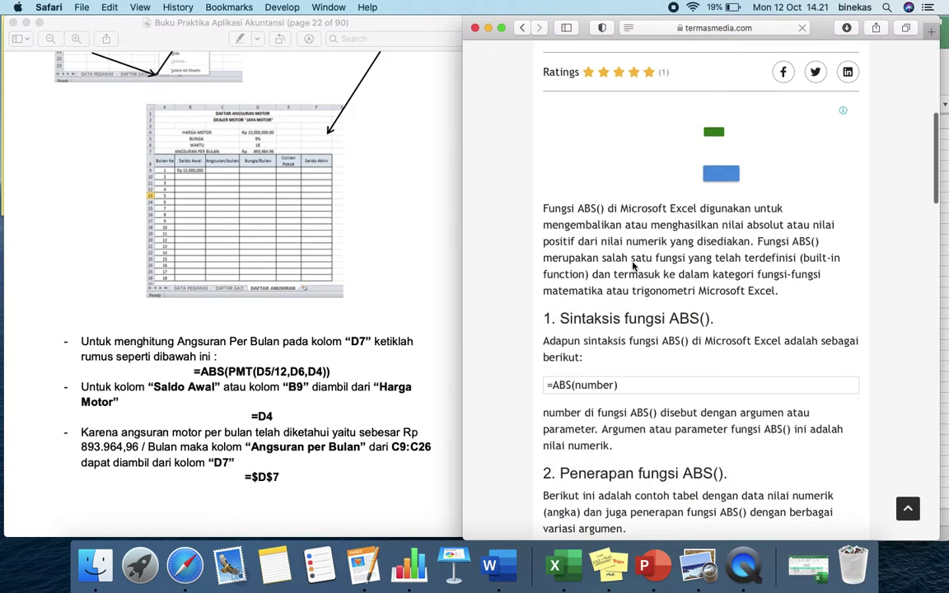
scroll(633, 266, down, 5)
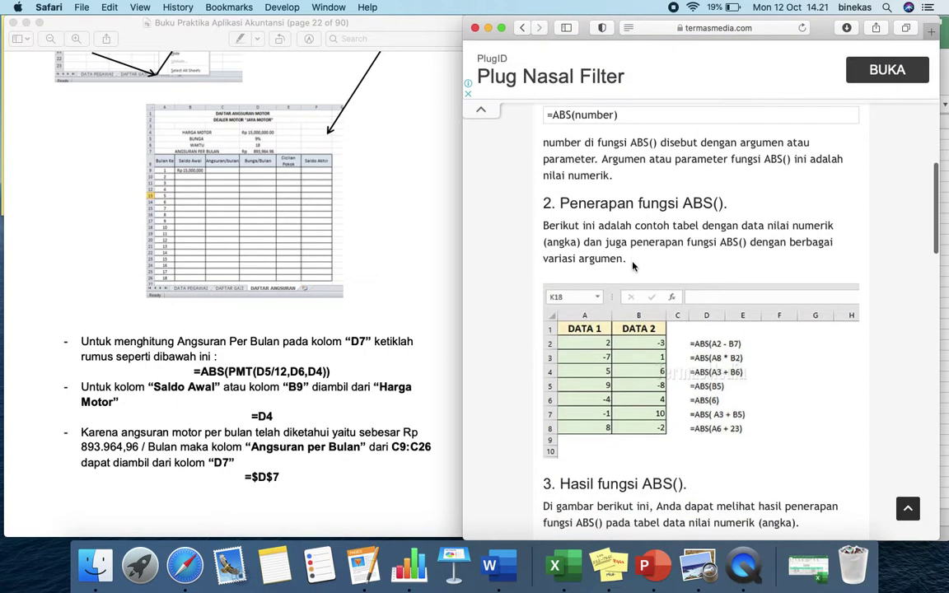
scroll(632, 265, down, 8)
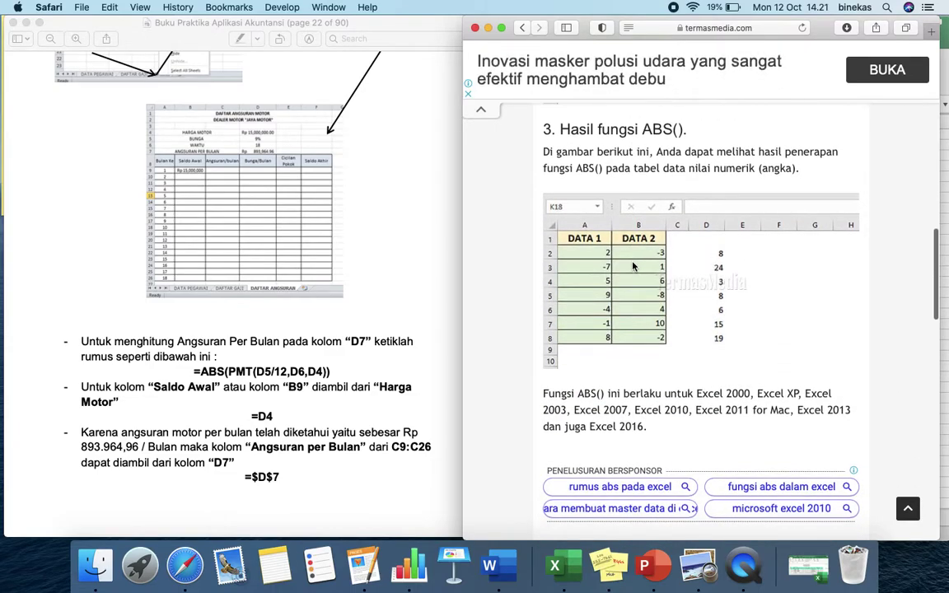
scroll(633, 265, up, 20)
- Search the web for "fungsi pmt pada excel"
click(701, 27)
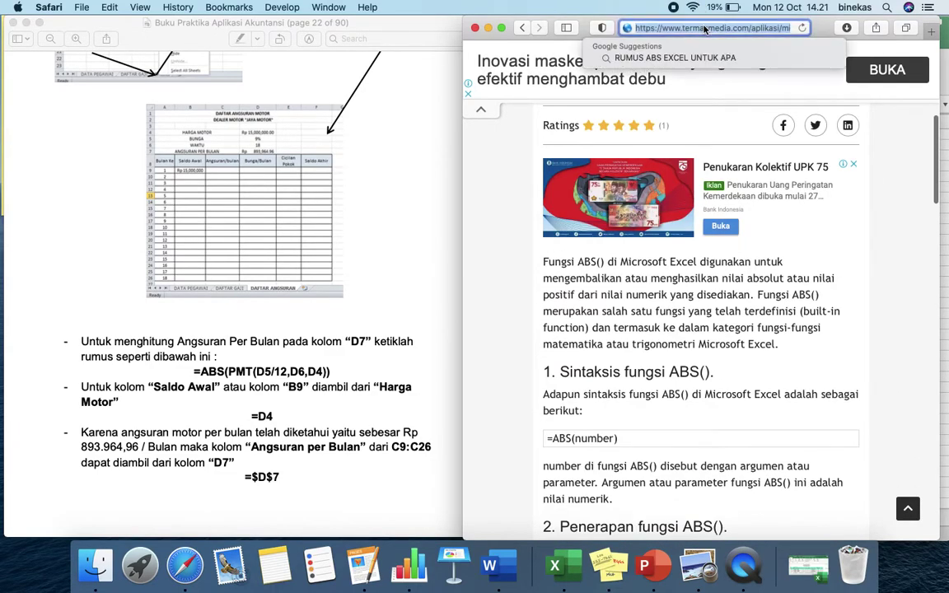
text(un)
key(BackSpace)
key(BackSpace)
key(BackSpace)
text(fungsi pmt)
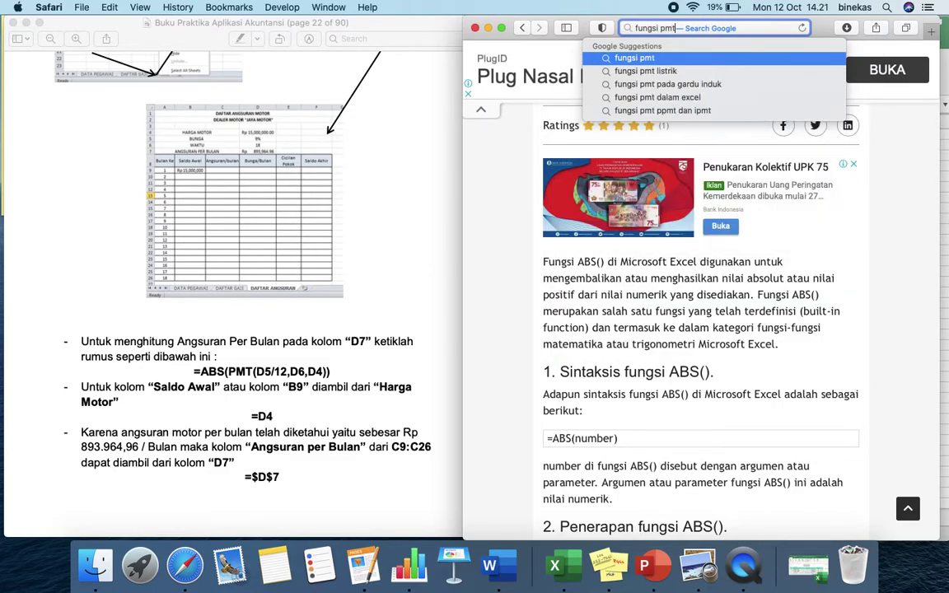
text( pada e)
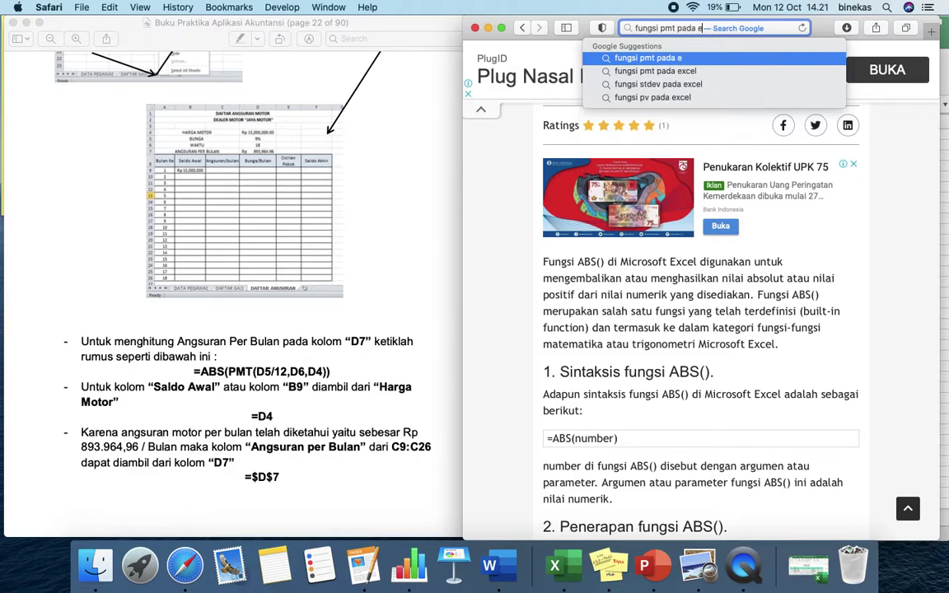
text(xcel)
key(Return)
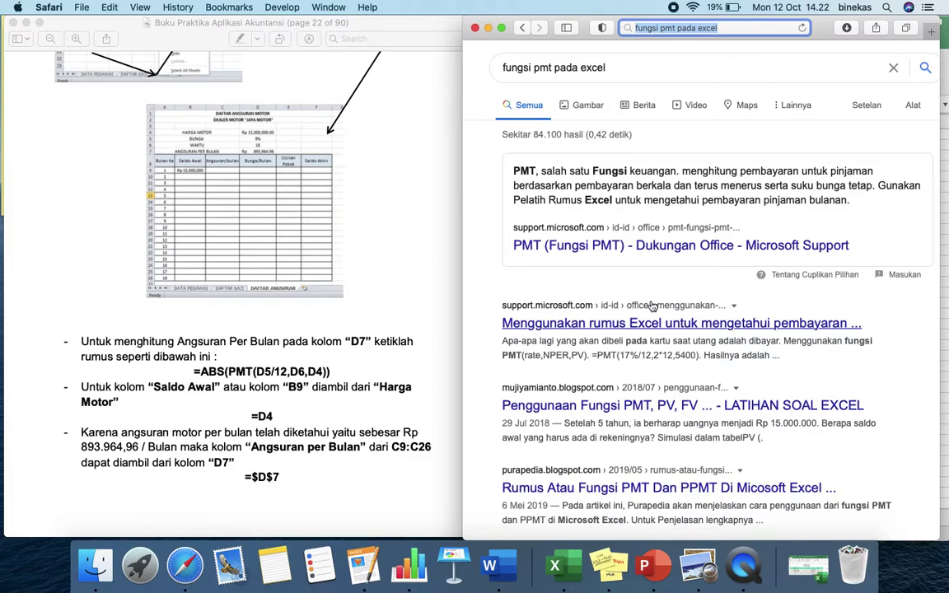
- Switch back to the Excel workbook beside the guide and enter the table heading "Bulan Ke" in A8
key(ctrl+Up)
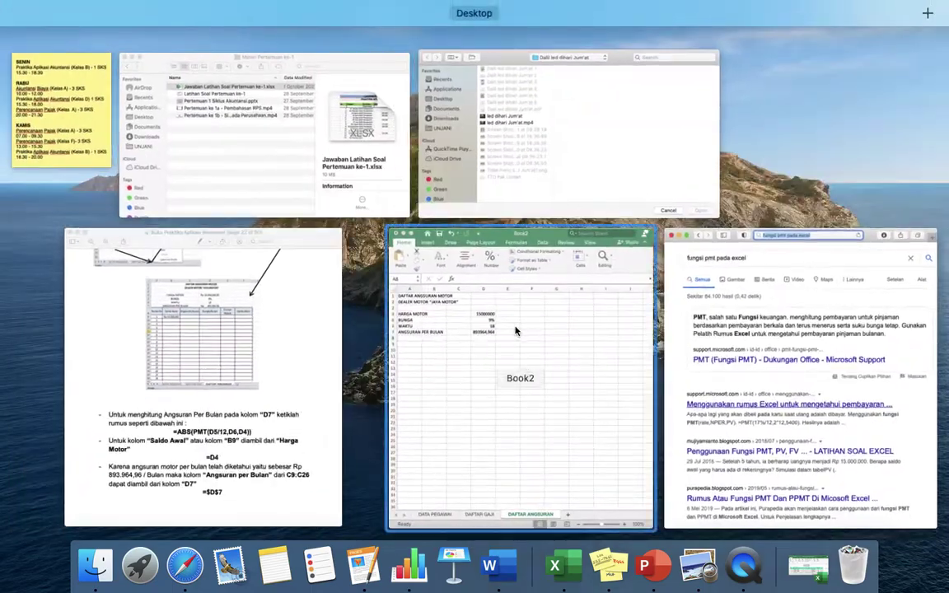
click(515, 328)
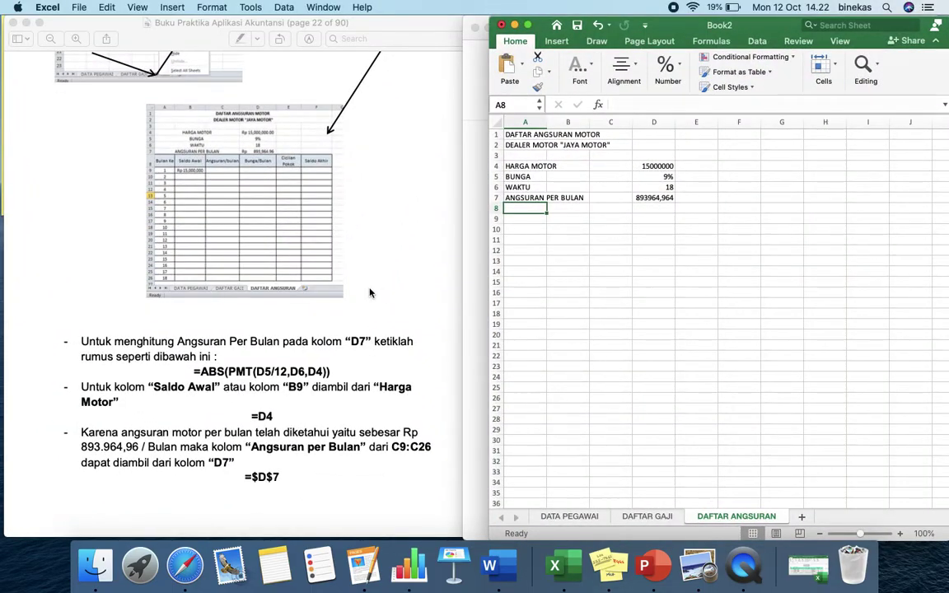
click(370, 292)
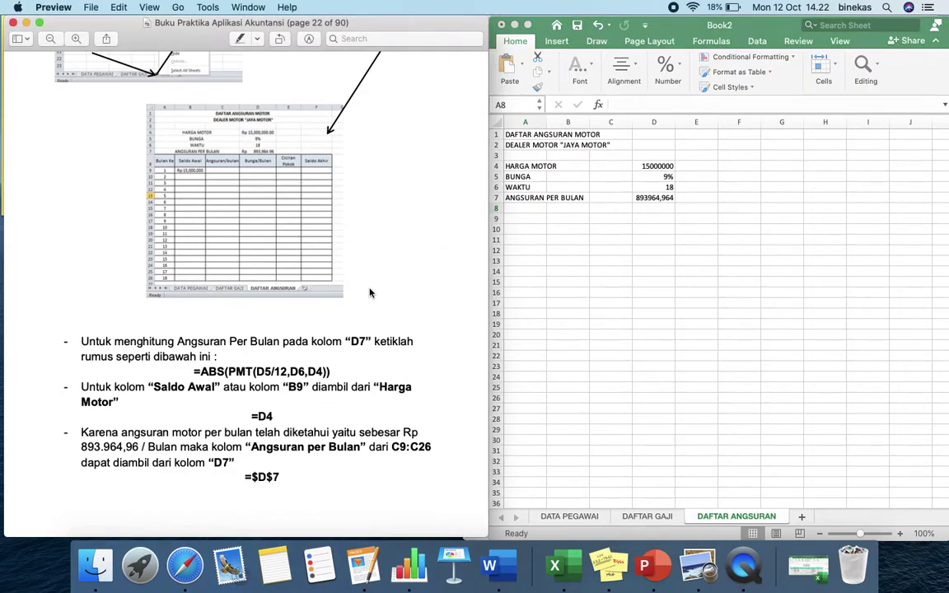
scroll(369, 292, down, 3)
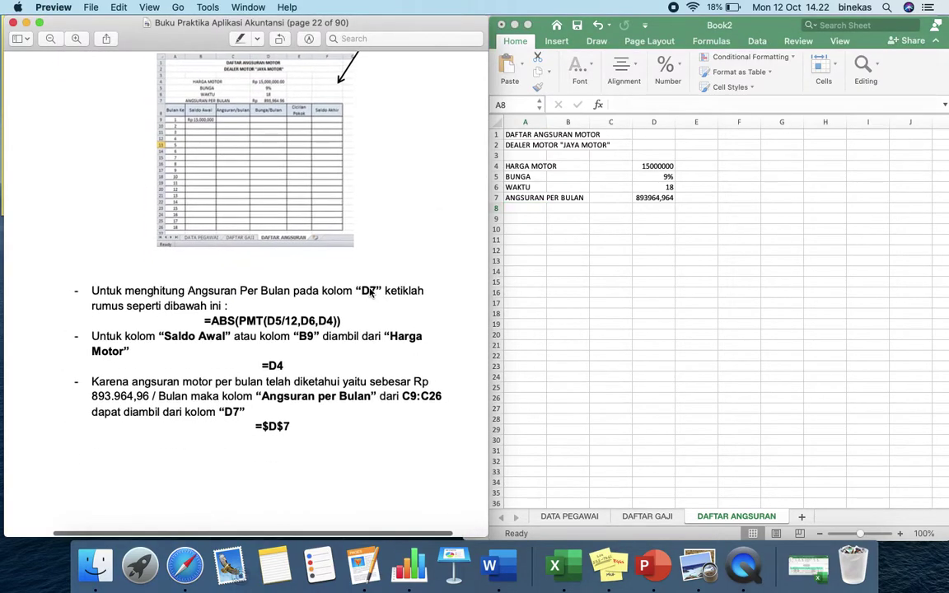
click(748, 217)
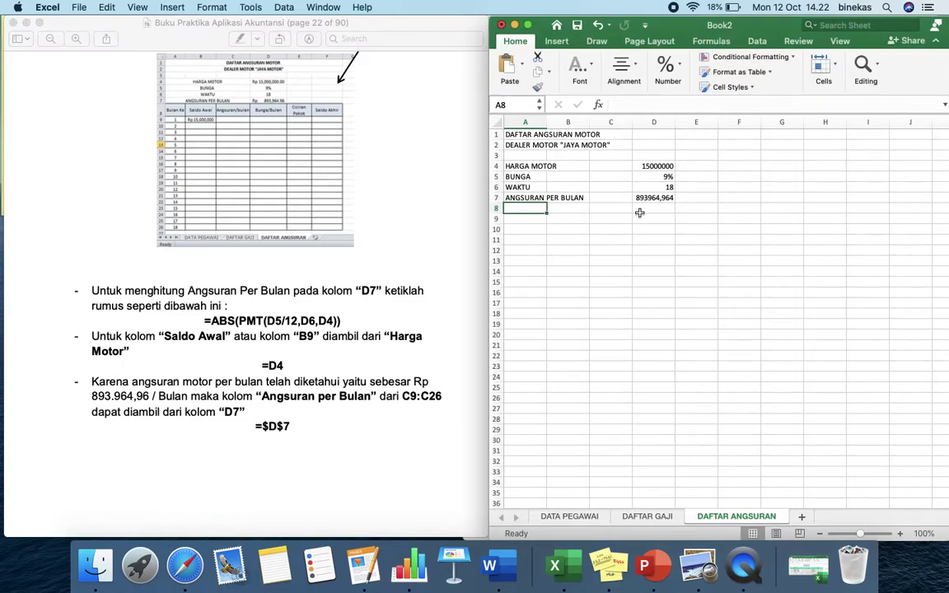
text(B)
key(BackSpace)
key(BackSpace)
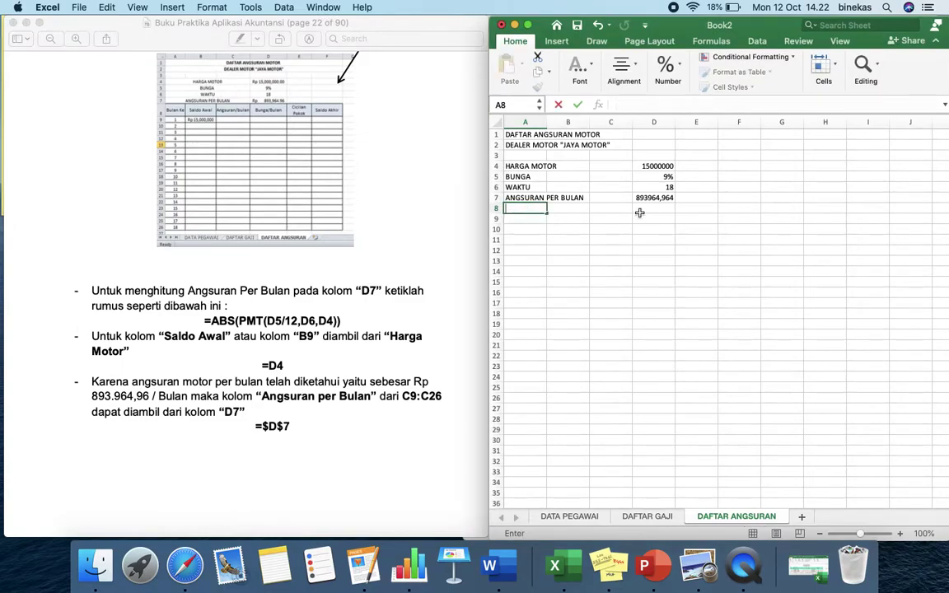
text(BULAN)
key(BackSpace)
key(BackSpace)
key(BackSpace)
key(BackSpace)
text(ulan ke)
key(BackSpace)
key(Tab)
- Enter the headings Saldo Awal, Angsuran/Bulan, Cicilan Pokok and Saldo Akhir across B8:E8
text(Sal)
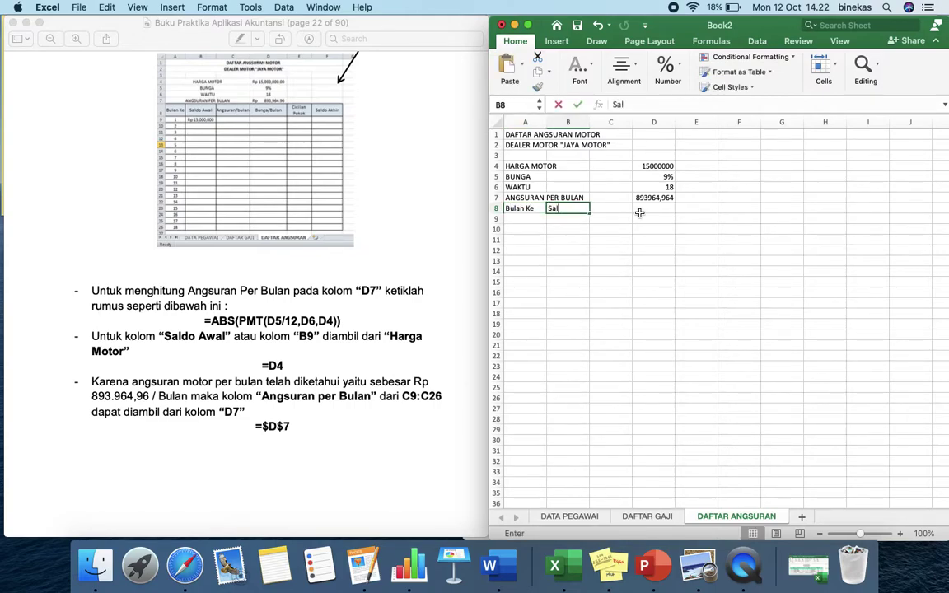
text(do Awal)
key(Tab)
text(Angs)
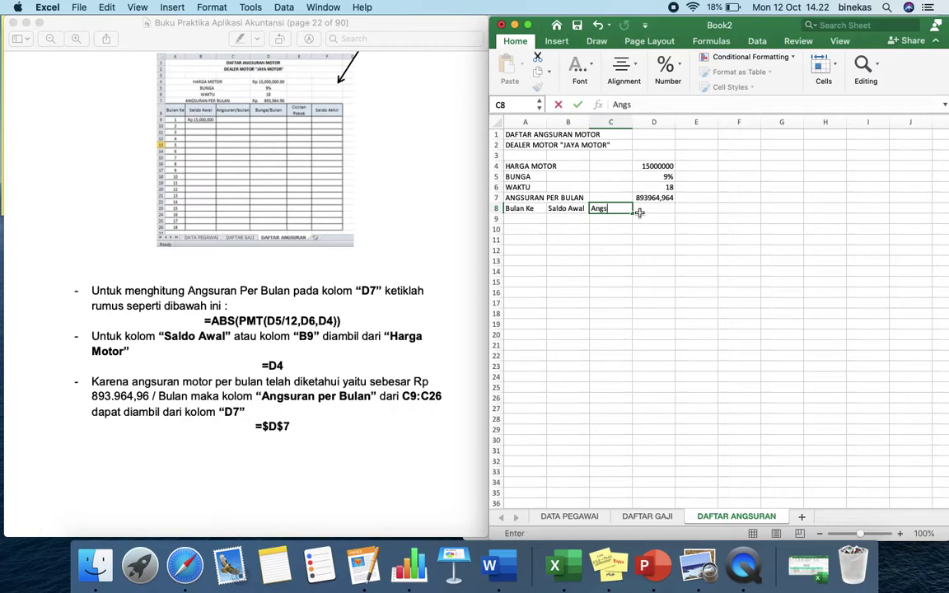
text(uran/Bulan)
key(Tab)
text(Cicilan Pokok)
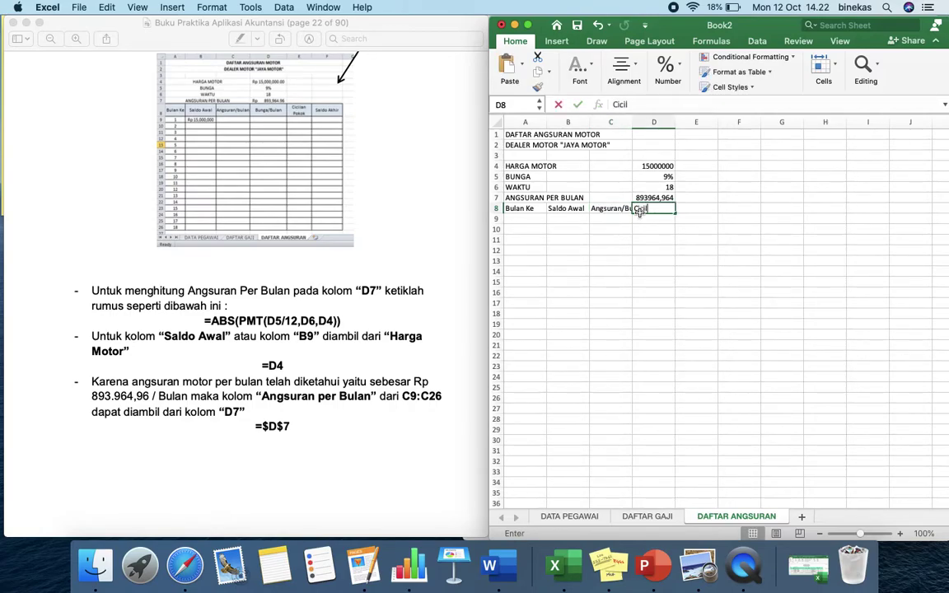
key(Tab)
text(Saldo Akhir)
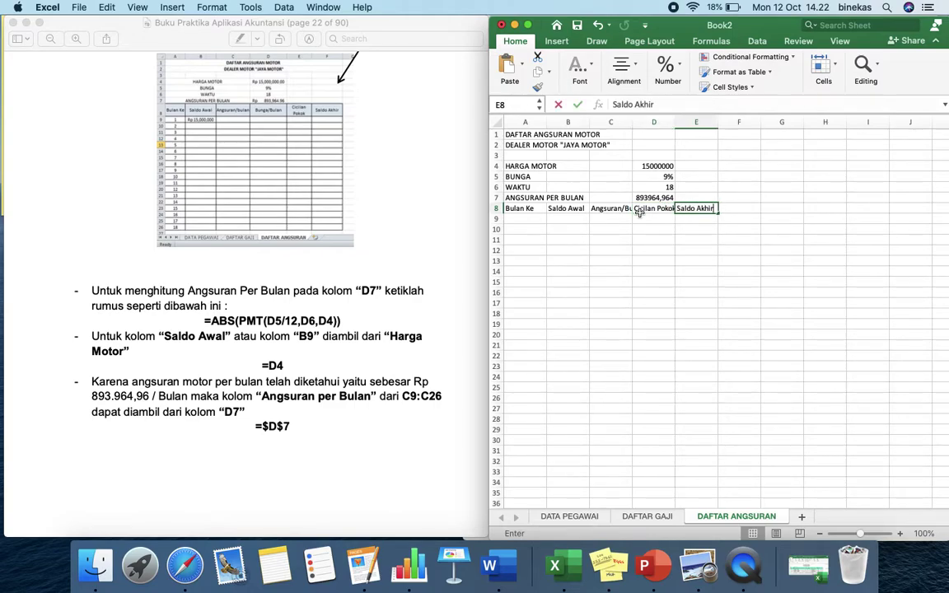
key(Return)
- Number the months from 1 to 18 in A9:A26 as a filled series
text(1)
key(Return)
click(540, 220)
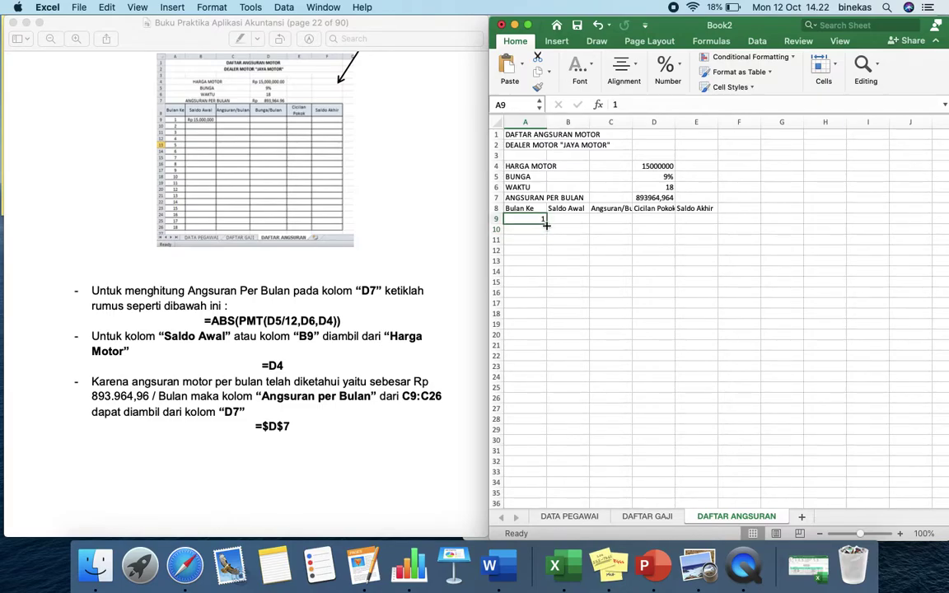
drag(546, 224, 546, 403)
click(558, 412)
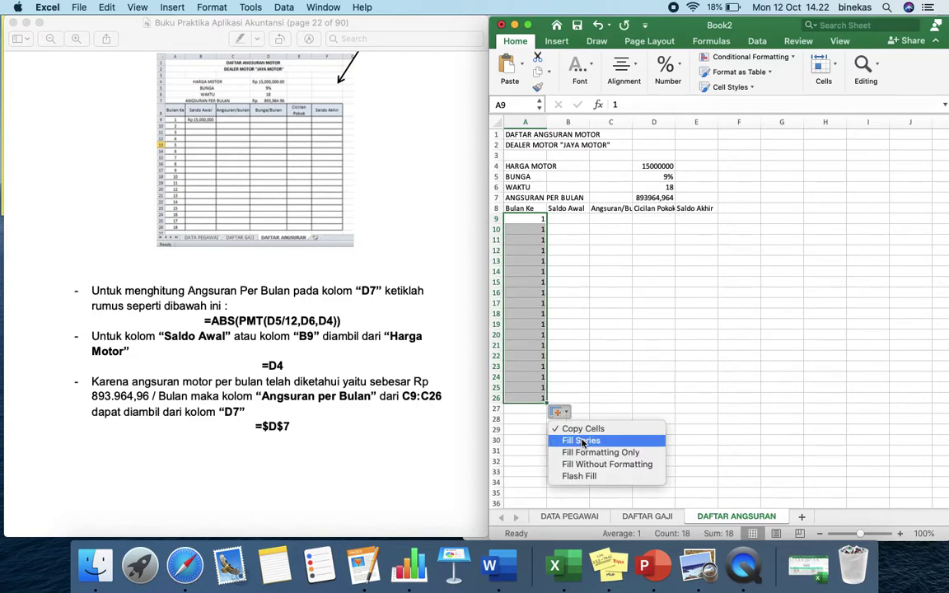
click(586, 440)
click(591, 313)
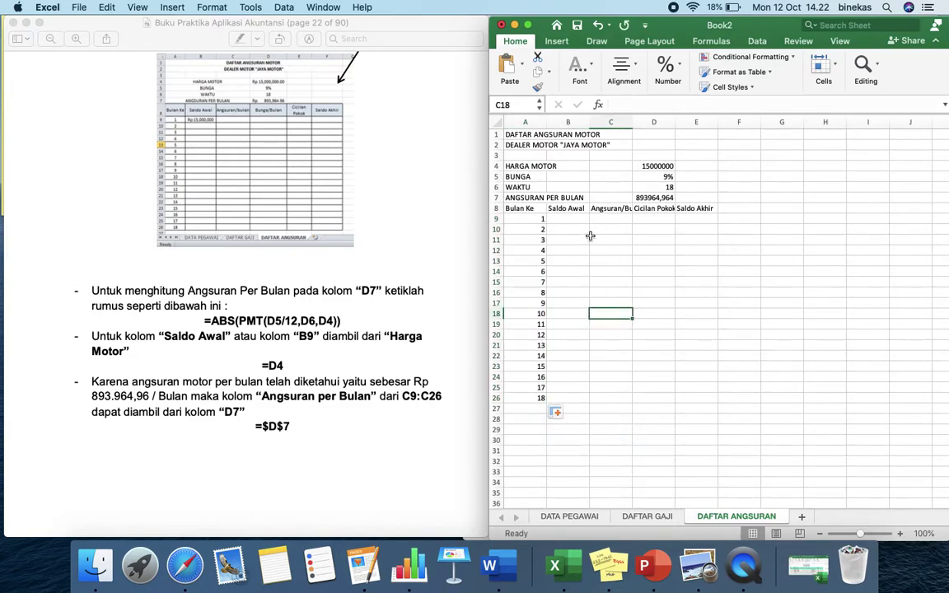
- Link the first Saldo Awal in B9 to the motorcycle price with =D4
click(577, 221)
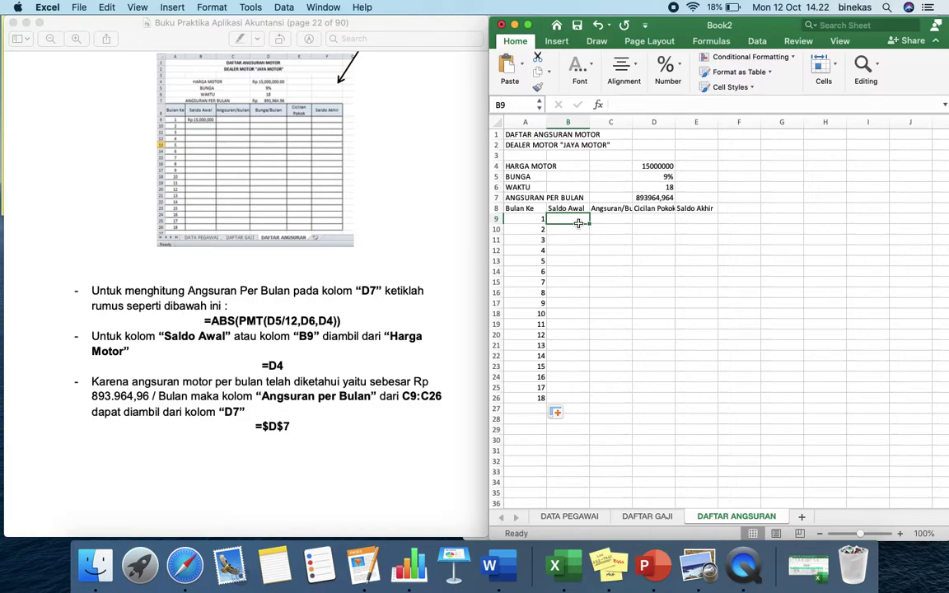
text(=)
key(Up)
key(Left)
key(Up)
key(Up)
key(Up)
key(Up)
key(Right)
key(Right)
key(Right)
key(Return)
click(579, 222)
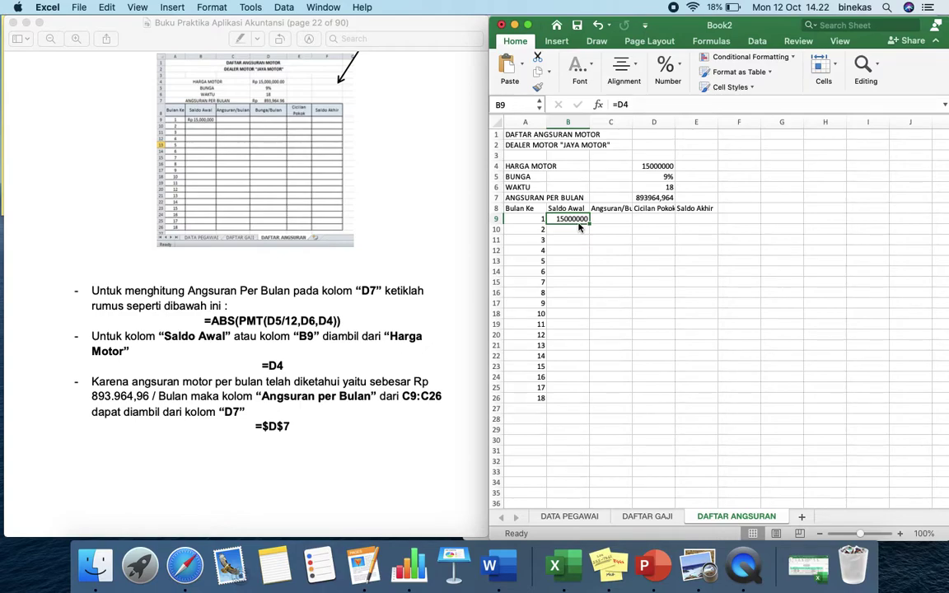
- Link the first Angsuran/Bulan in C9 to the monthly instalment with the absolute reference =$D$7
key(Right)
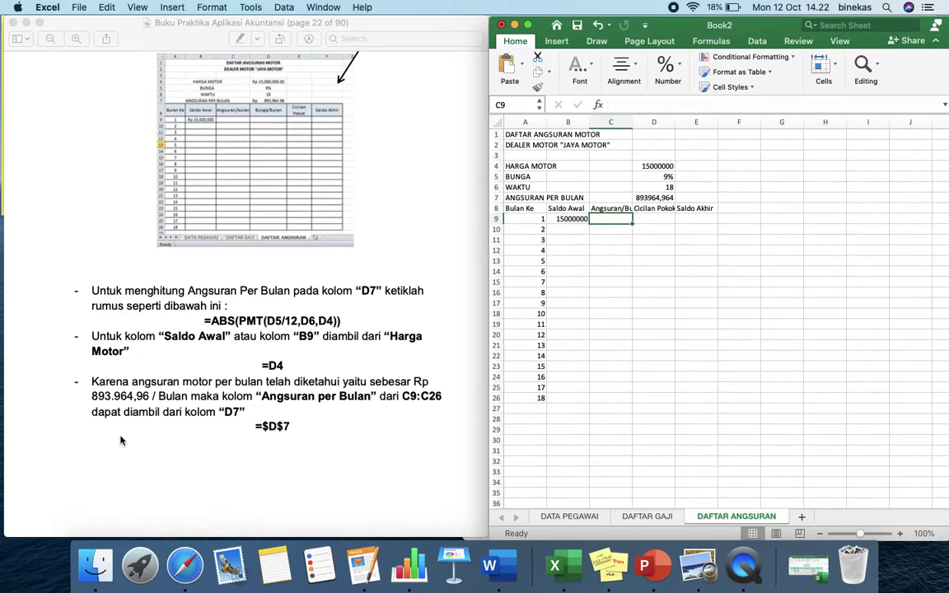
text(=D7)
key(Return)
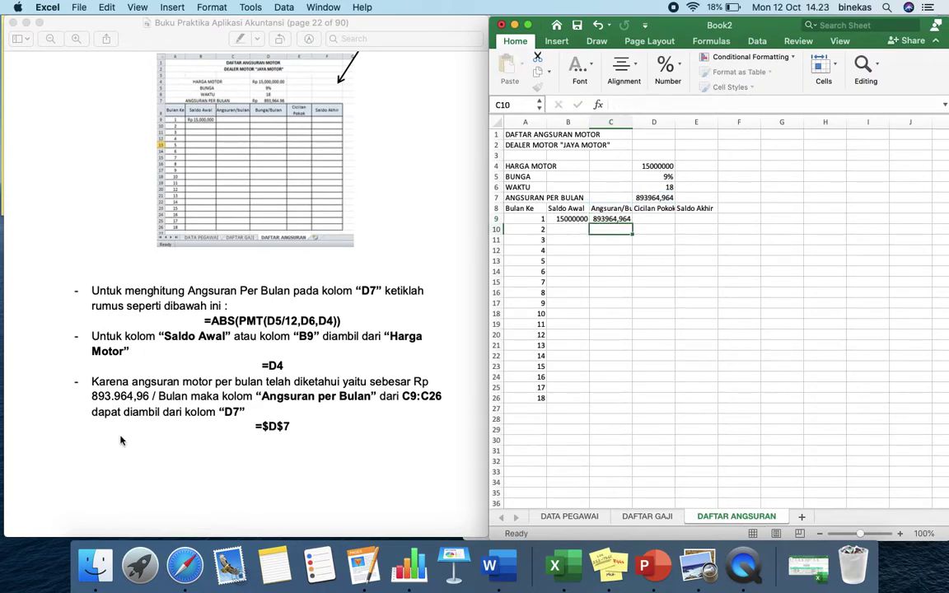
key(Up)
click(642, 100)
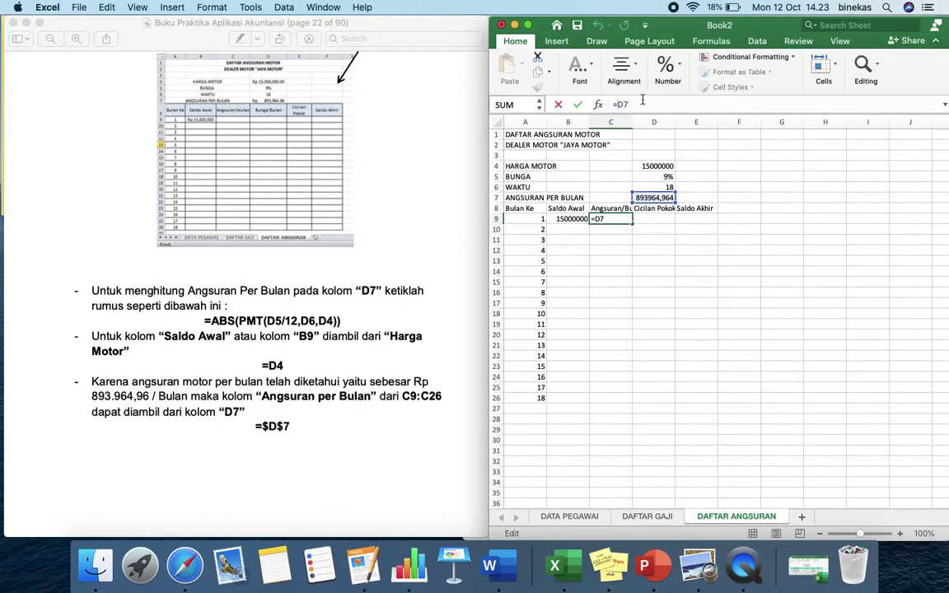
key(super+t)
key(Return)
- Copy the Angsuran/Bulan formula from C9 down through C26
key(Up)
key(super+c)
key(Down)
click(626, 219)
drag(632, 224, 627, 398)
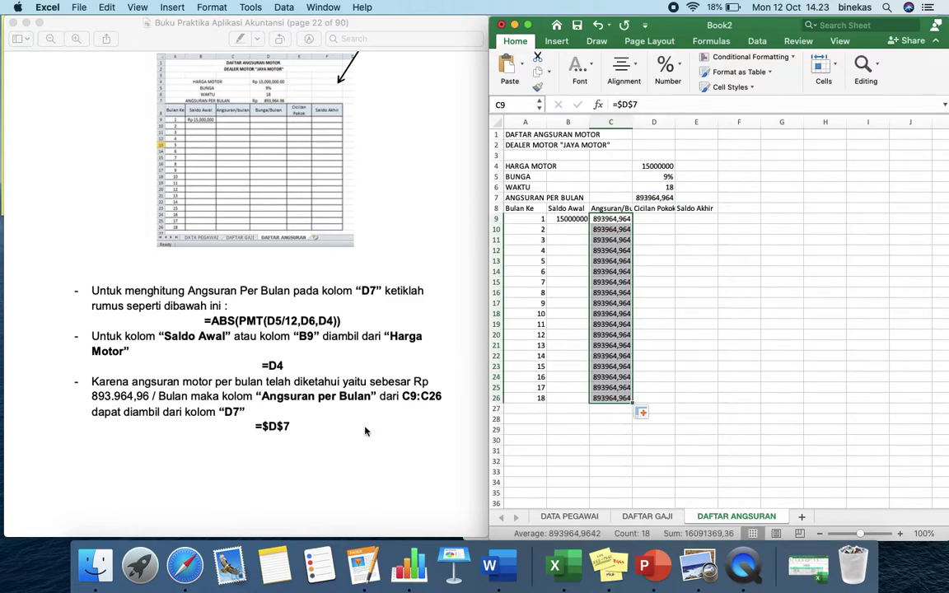
- Show the guide's instructions for Bunga/Bulan and widen column C to 10,00 to fit its heading
scroll(365, 431, down, 10)
scroll(365, 431, down, 8)
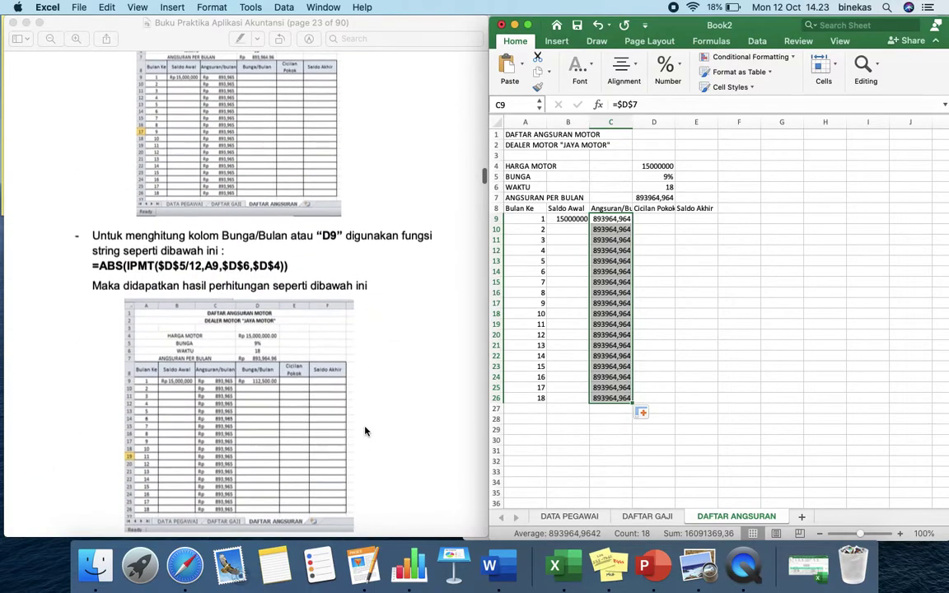
click(713, 300)
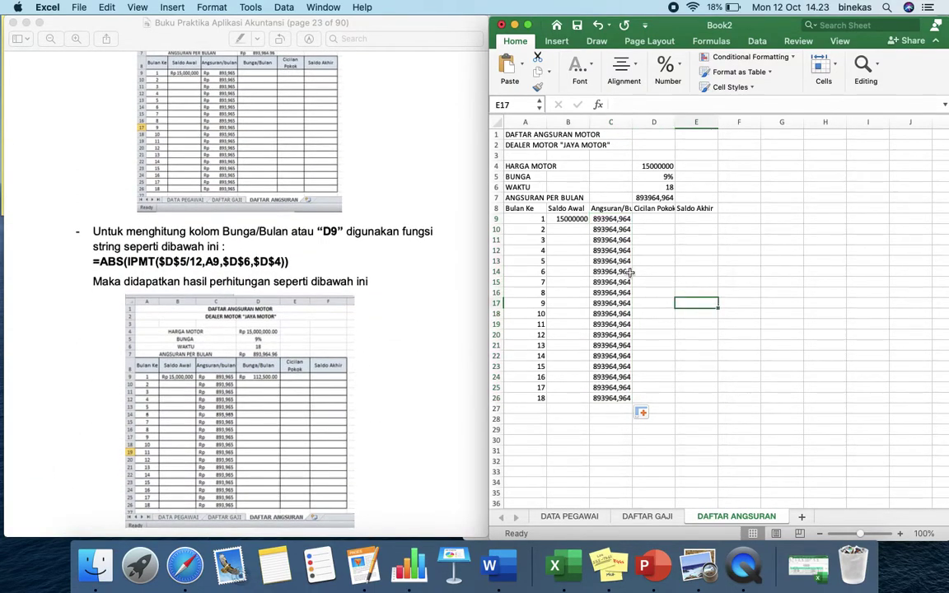
drag(632, 122, 646, 122)
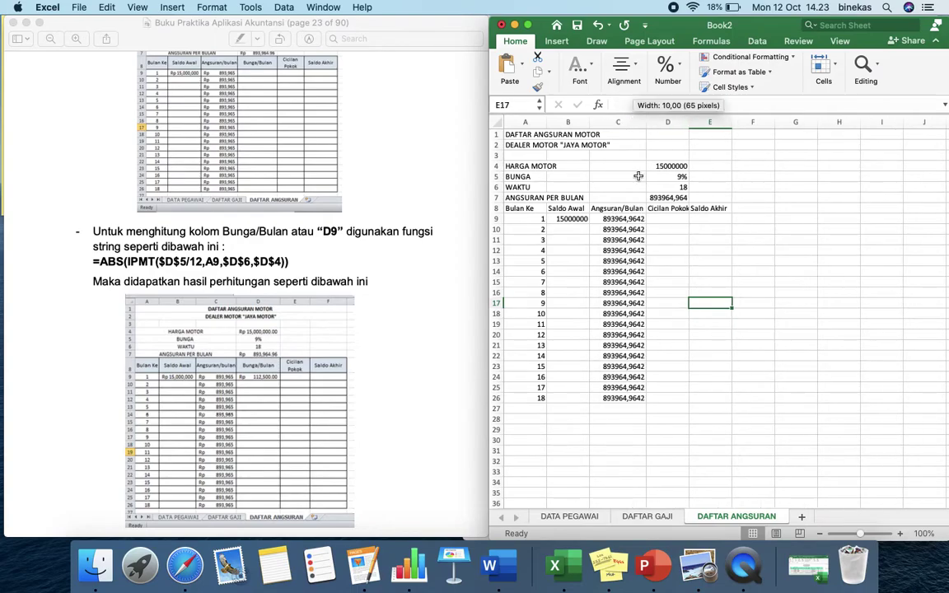
- Insert an empty cell at D8, shifting Cicilan Pokok and Saldo Akhir into E8:F8 and deleting the surplus blank cell
click(673, 227)
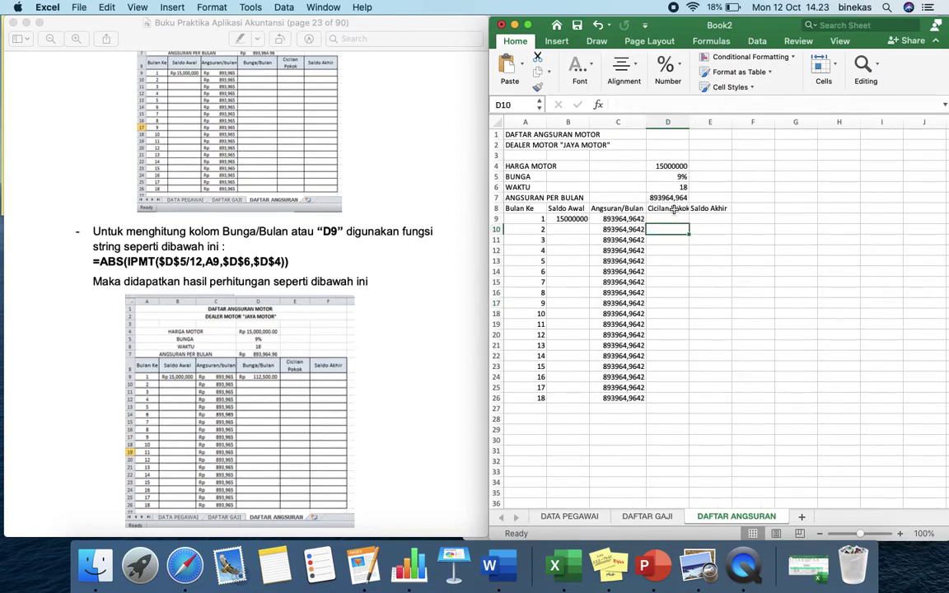
click(673, 209)
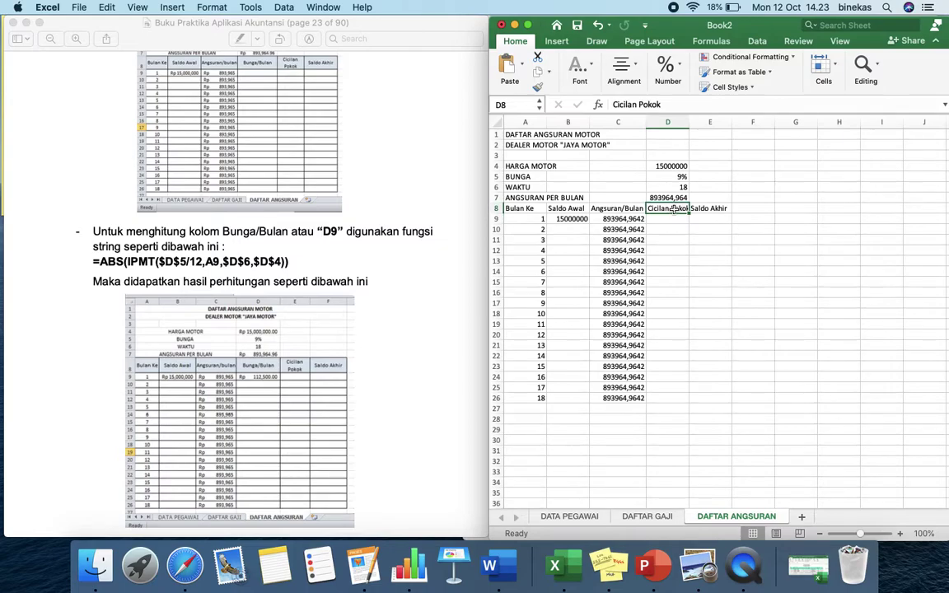
key(shift+Right)
key(super+shift+equal)
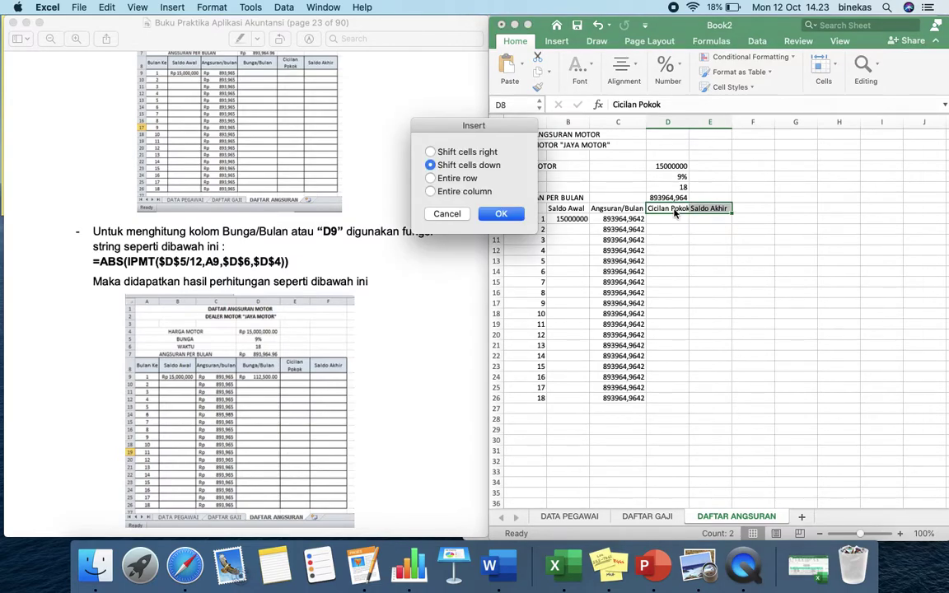
key(Escape)
key(super+shift+equal)
click(493, 152)
key(Return)
key(super+minus)
key(Return)
key(Left)
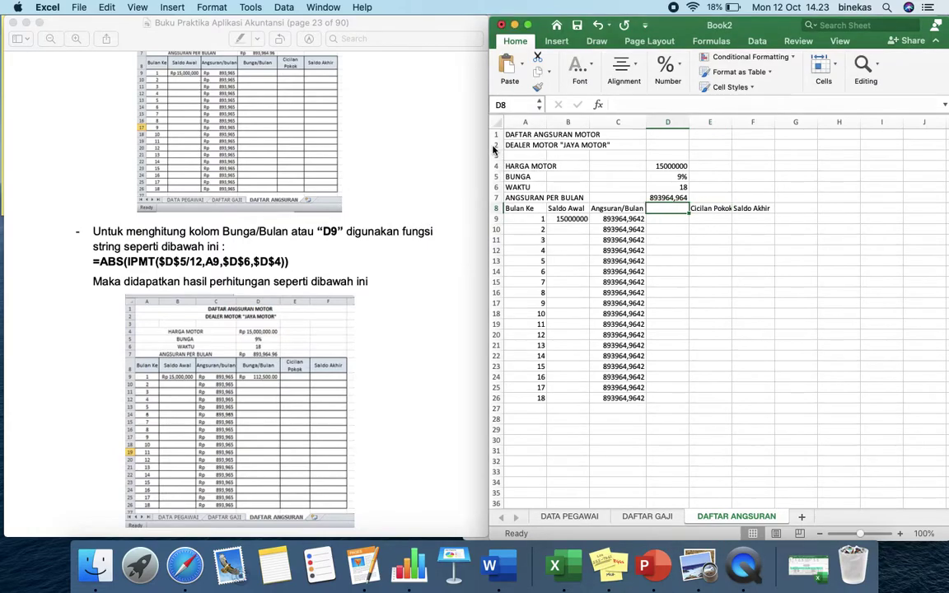
- Enter the heading Bunga/Bulan in D8 and widen column D slightly to fit it
text(Bunga/)
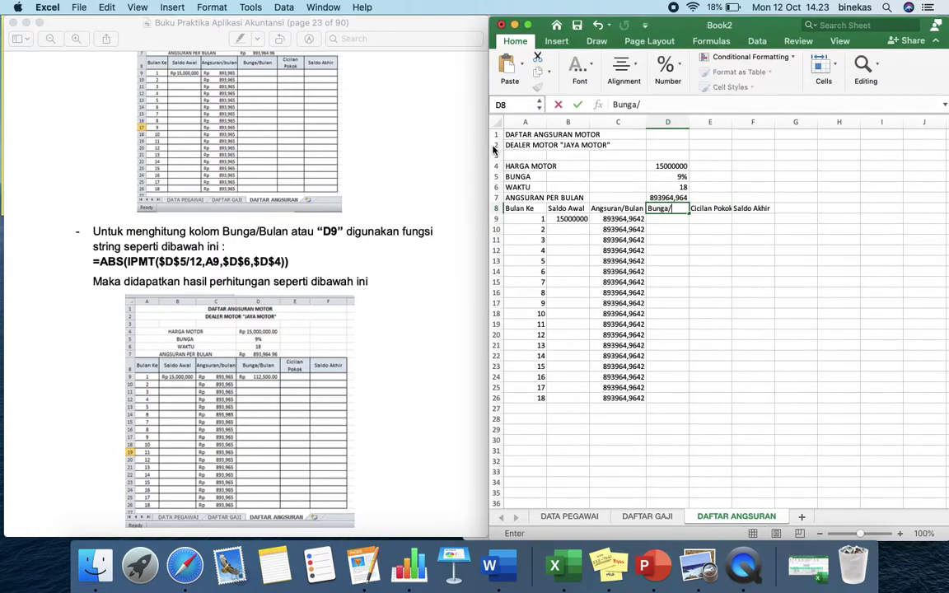
text(Bulan)
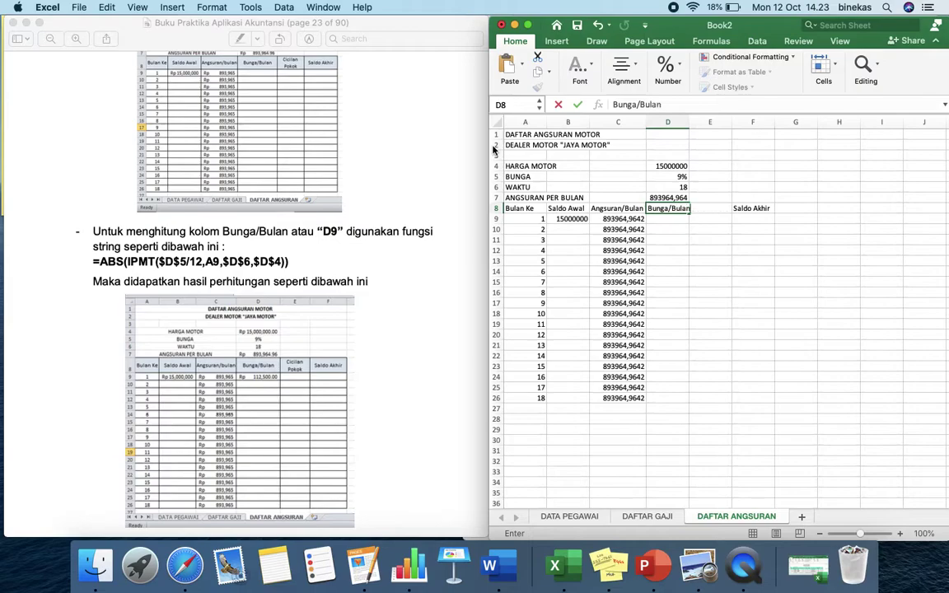
key(Return)
drag(689, 122, 694, 122)
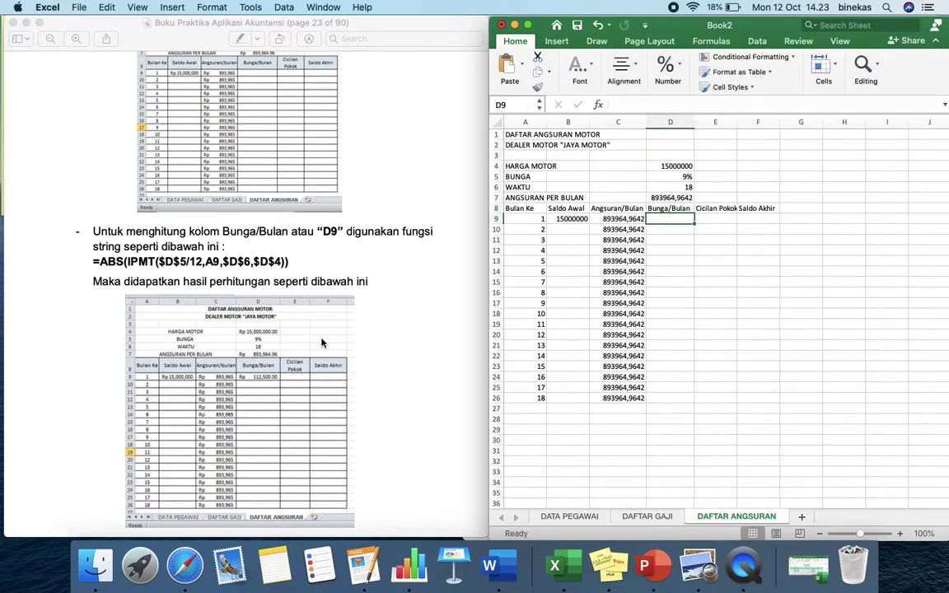
- Start the Bunga/Bulan formula in D9 as =ABS(IPMT( with the absolute monthly rate $D$5/12
text(=ABS)
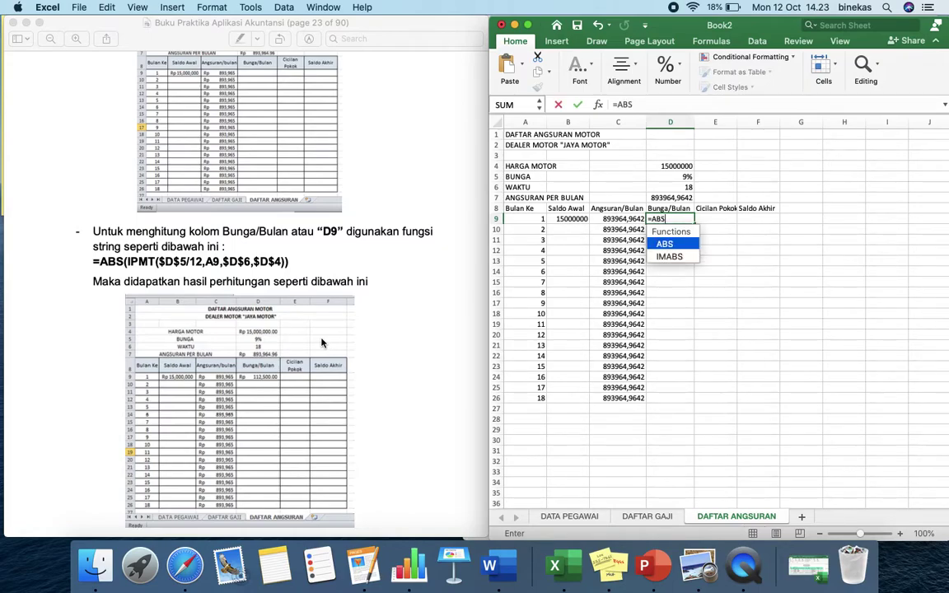
text(()
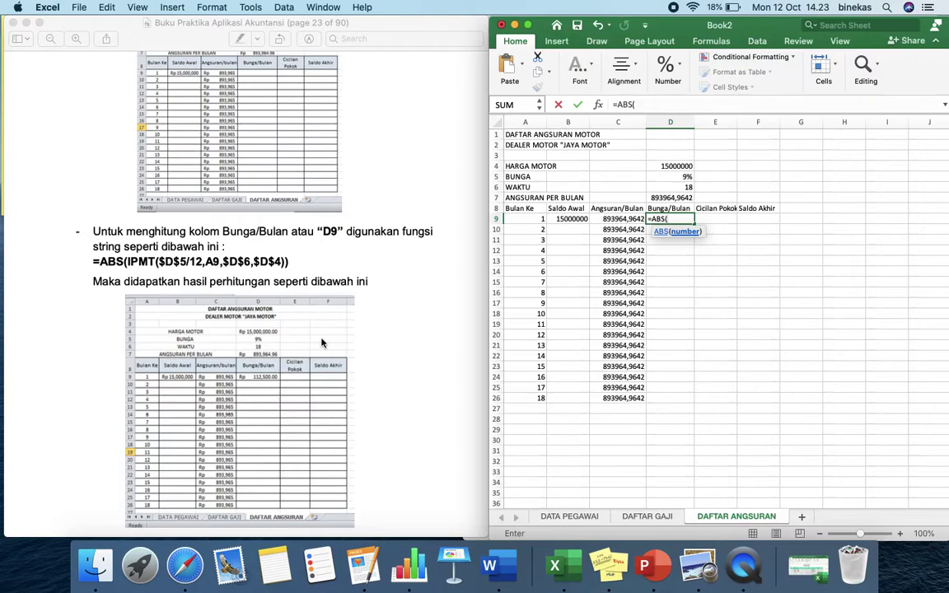
text(IPMT)
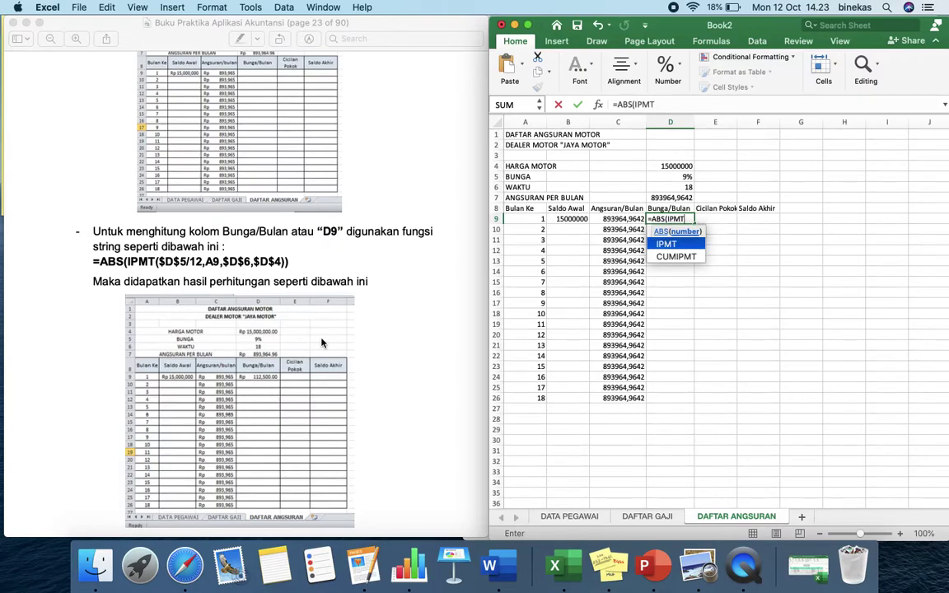
text(()
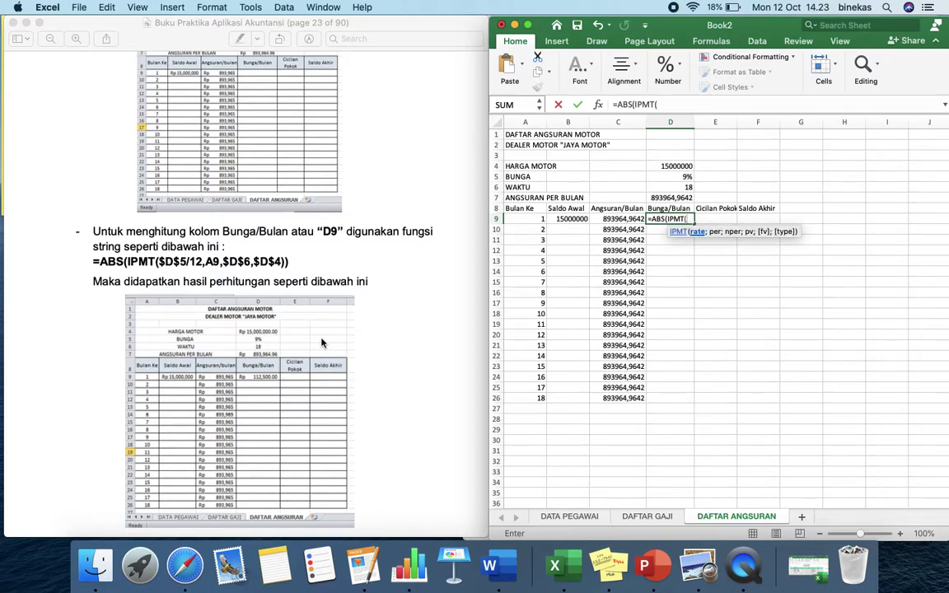
click(674, 176)
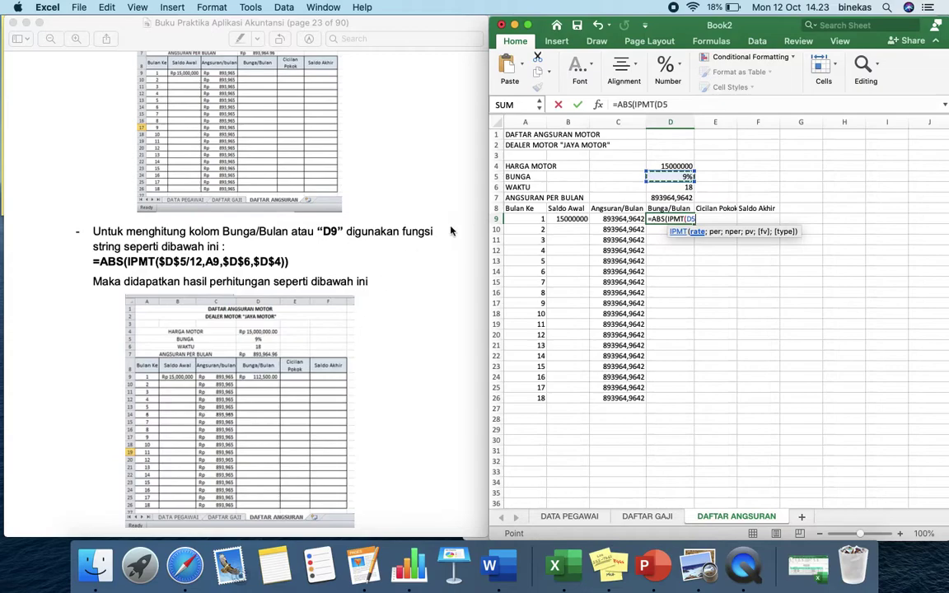
click(681, 105)
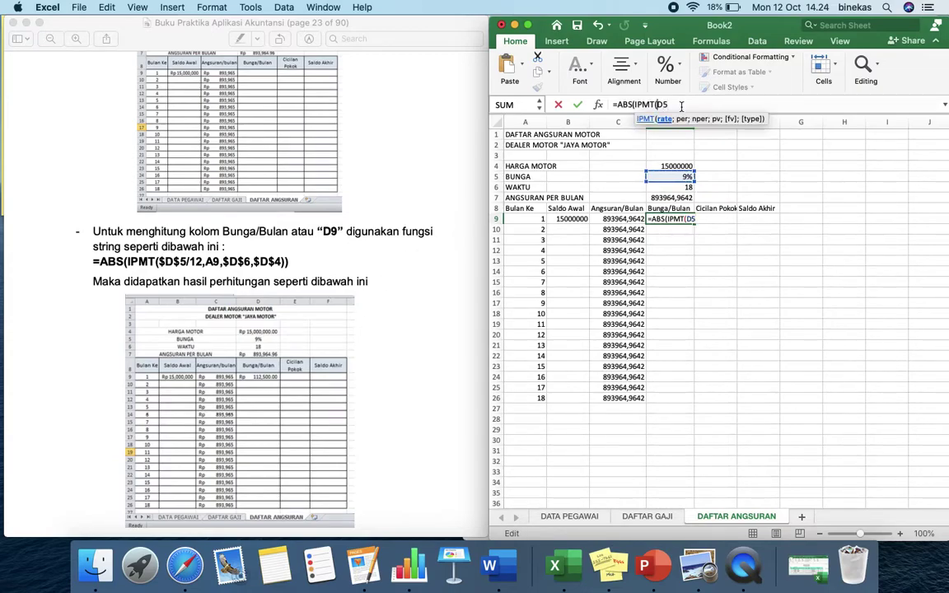
key(F4)
text(/12)
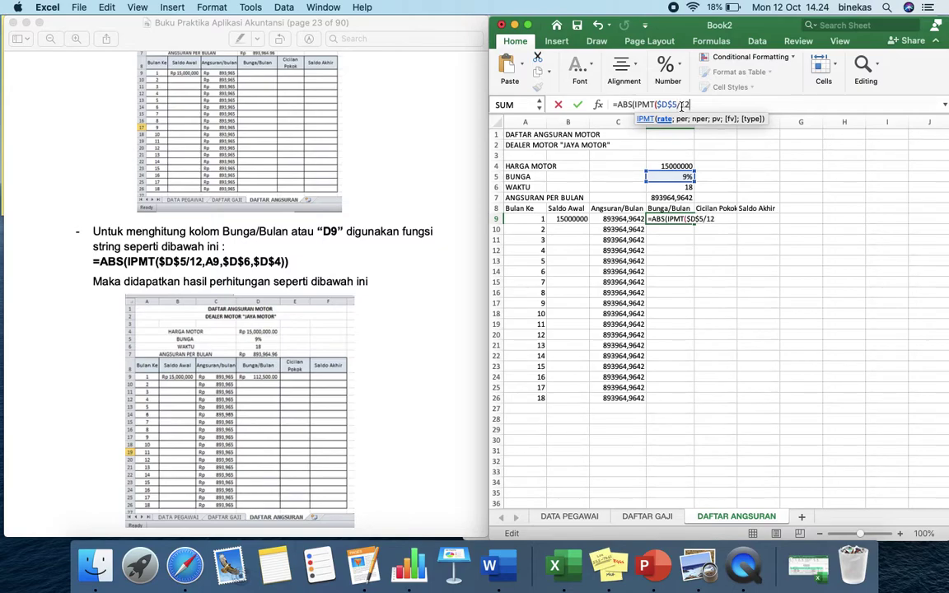
- Add A9 as the period, D6 as the number of periods and D4 as the present value, and close the IPMT function
text(;)
key(Home)
key(Right)
key(Right)
key(Right)
key(Right)
key(Right)
key(Right)
click(714, 105)
click(525, 215)
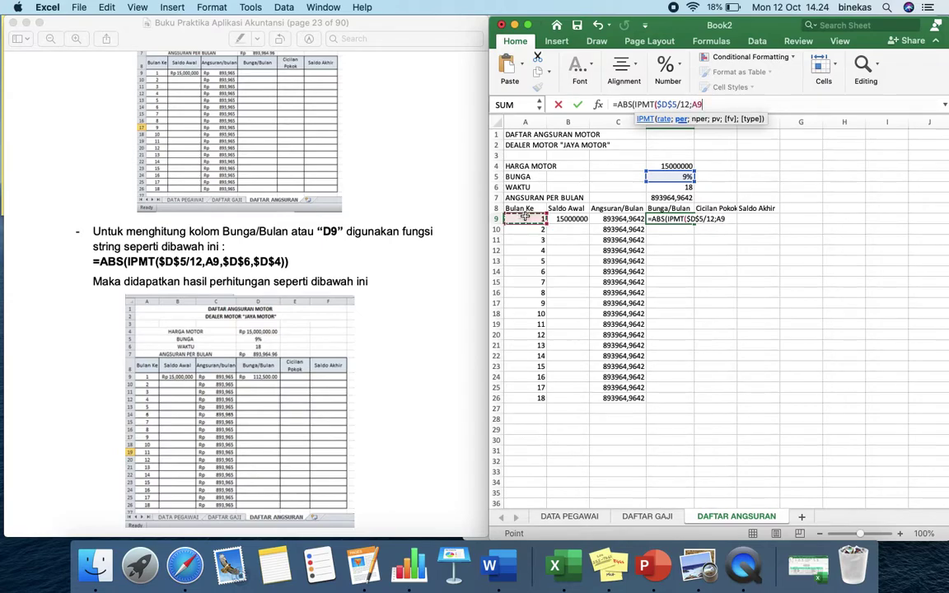
text(;)
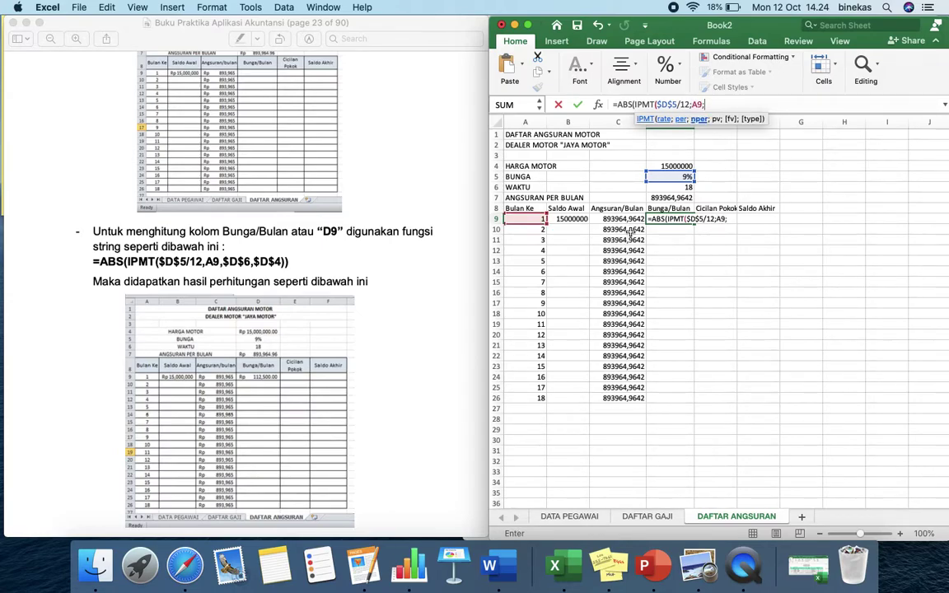
click(680, 188)
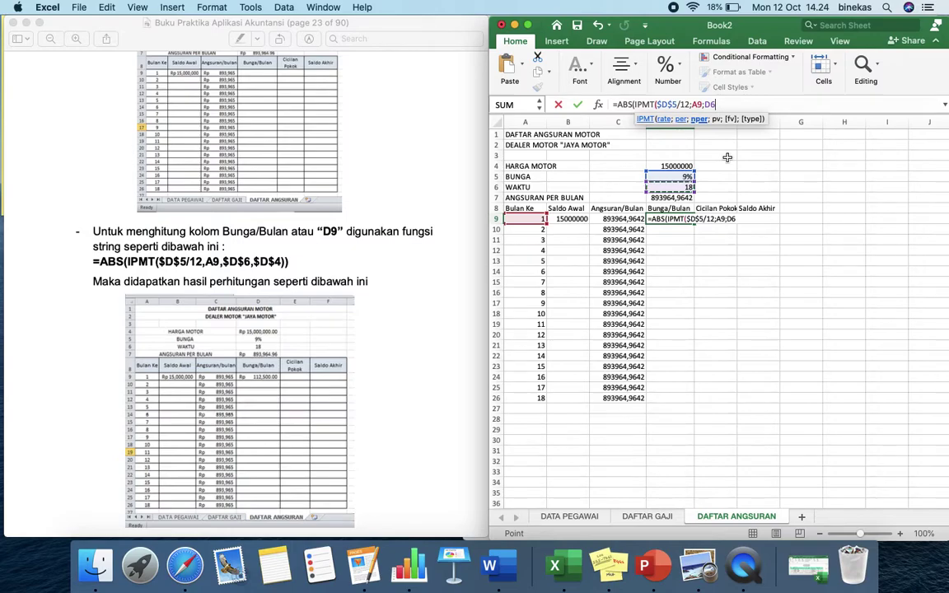
text(;)
key(Up)
key(Up)
key(Up)
key(Up)
key(Up)
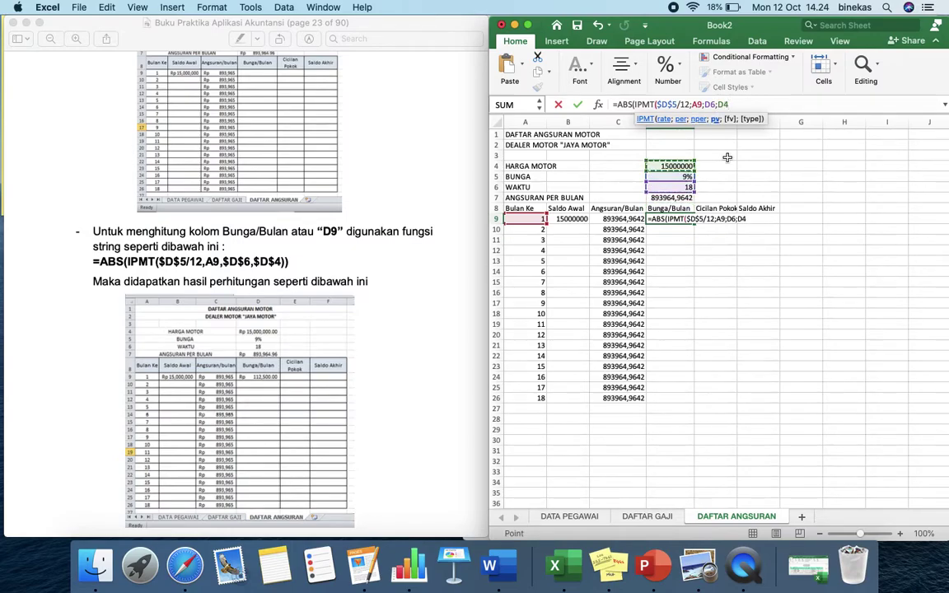
text())
- Make D6 and D4 absolute and complete the D9 formula as =ABS(IPMT($D$5/12;A9;$D$6;$D$4))
click(692, 105)
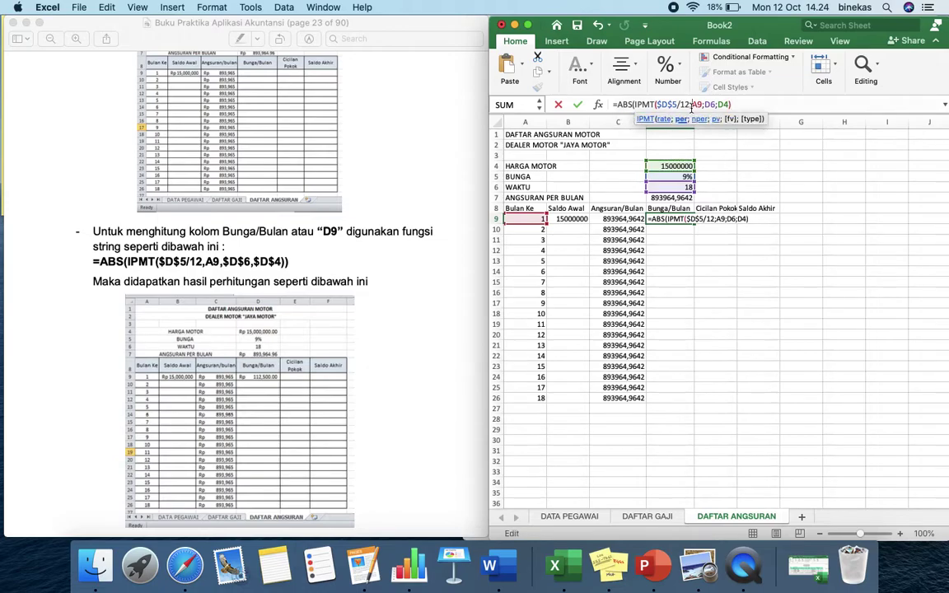
text($)
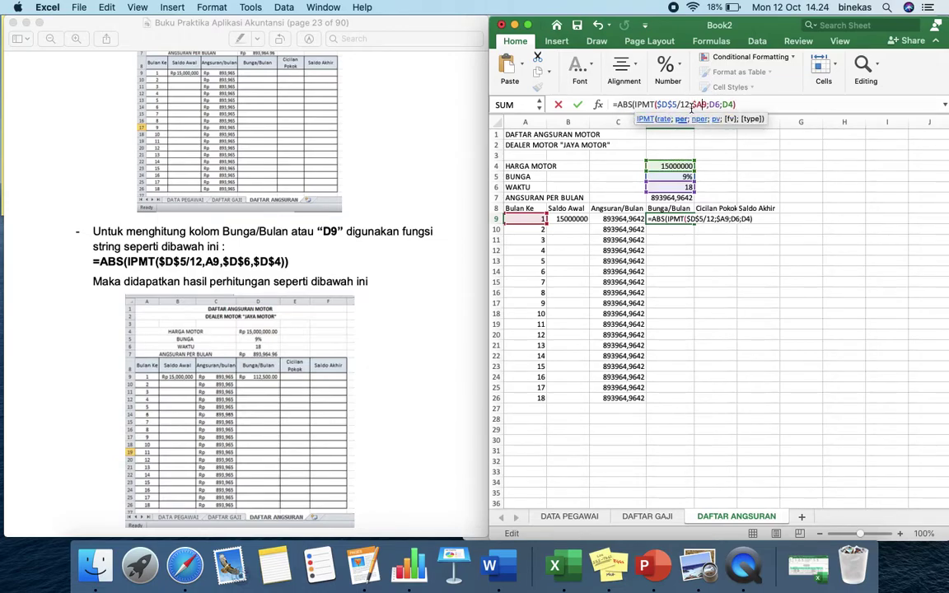
key(BackSpace)
key(Right)
key(Right)
key(Right)
text($)
key(Right)
text($)
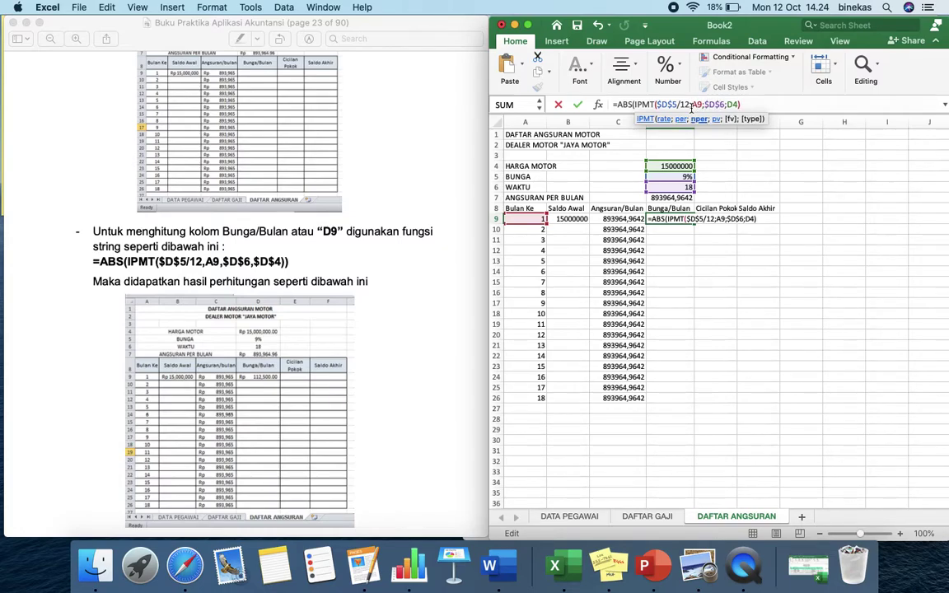
key(Right)
key(Right)
text($)
key(Right)
text($)
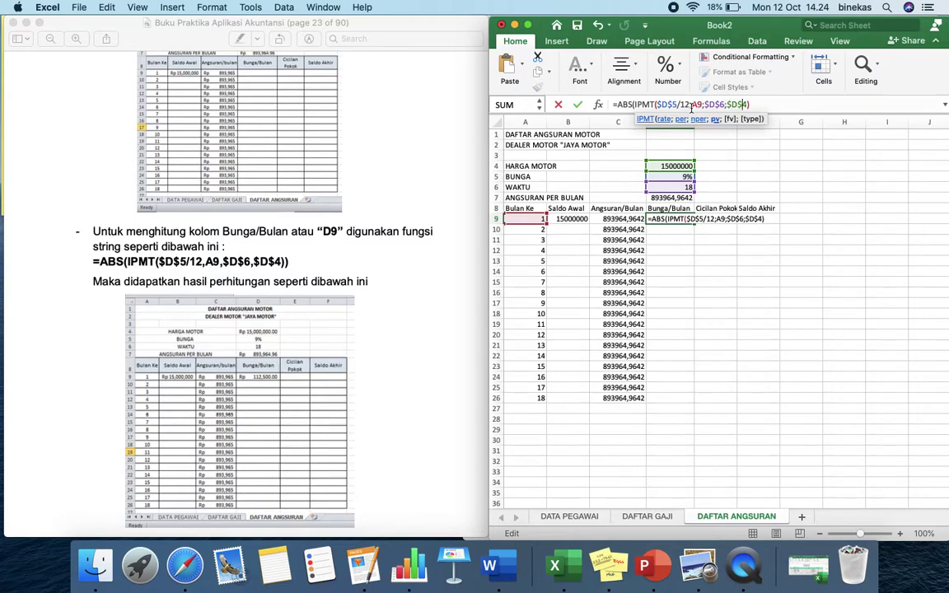
key(Return)
key(Return)
- Copy the Bunga/Bulan formula from D9 down through D26
click(691, 219)
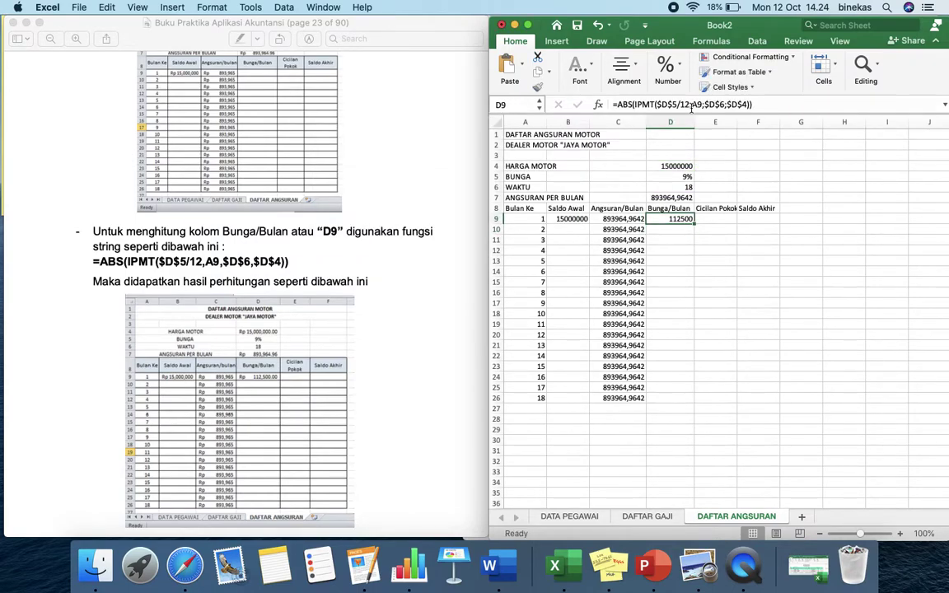
double_click(694, 224)
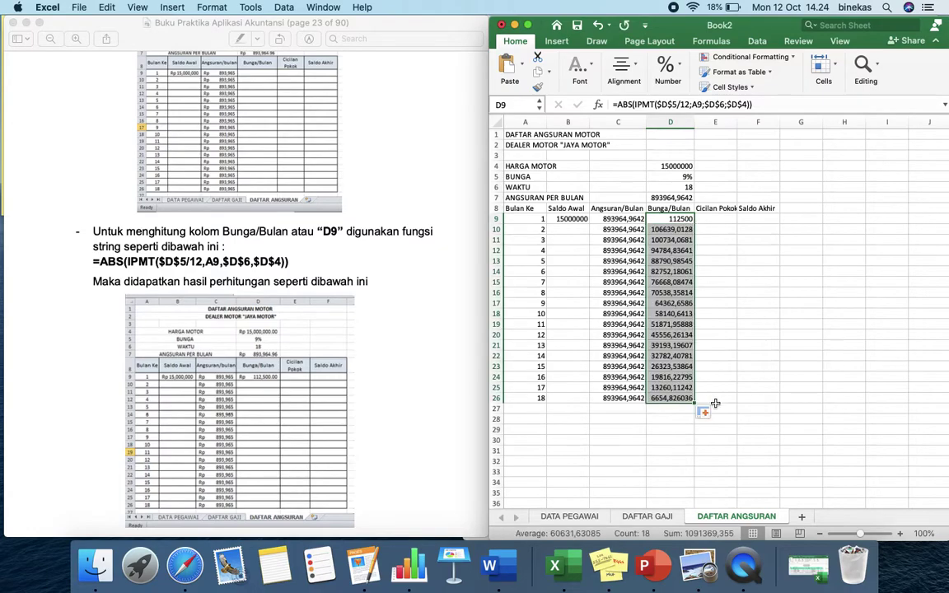
click(772, 402)
- Following the guide's Cicilan Pokok instructions, calculate E9 as =C9-D9 and copy the formula down through E26
scroll(304, 455, down, 15)
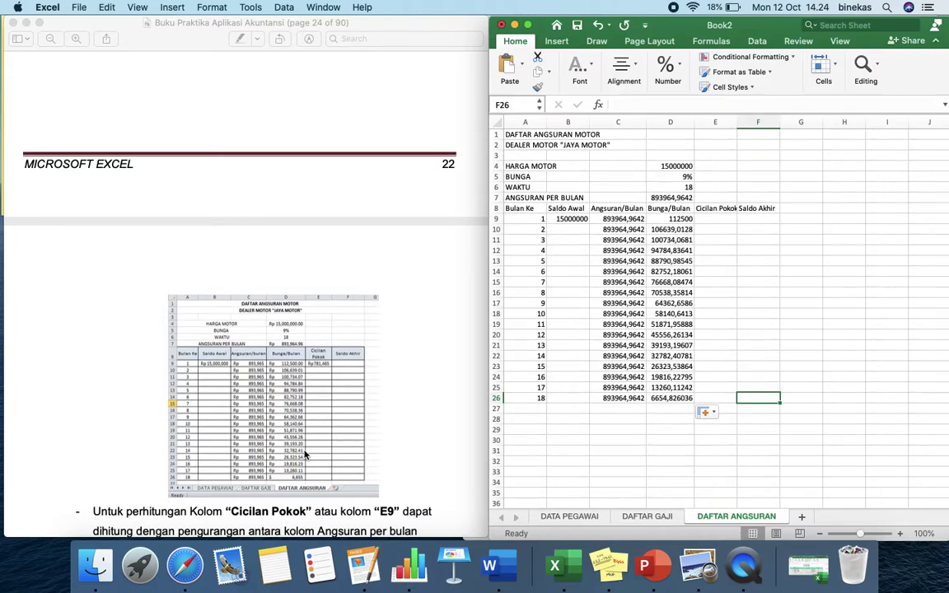
scroll(356, 392, up, 5)
scroll(357, 392, down, 8)
scroll(356, 392, down, 2)
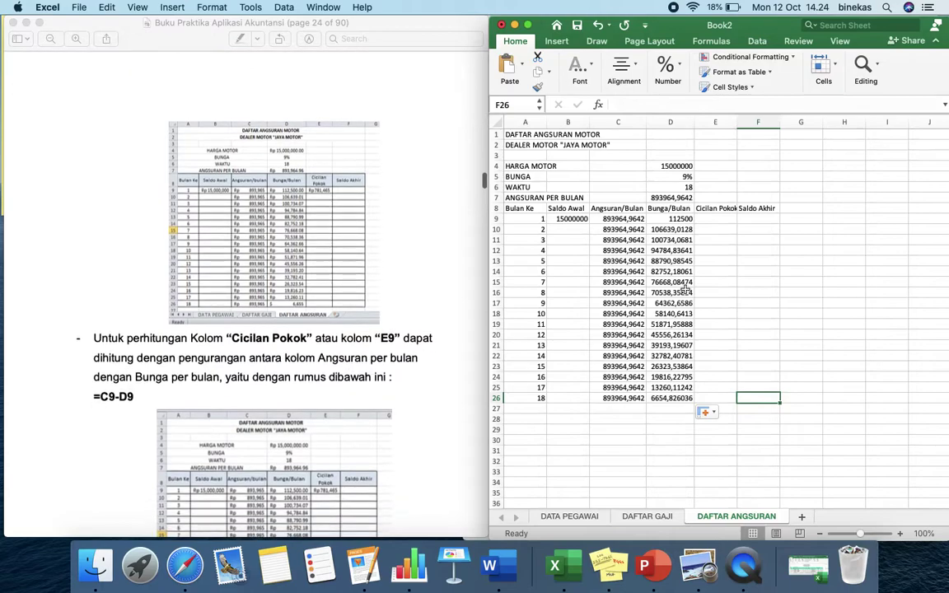
click(714, 219)
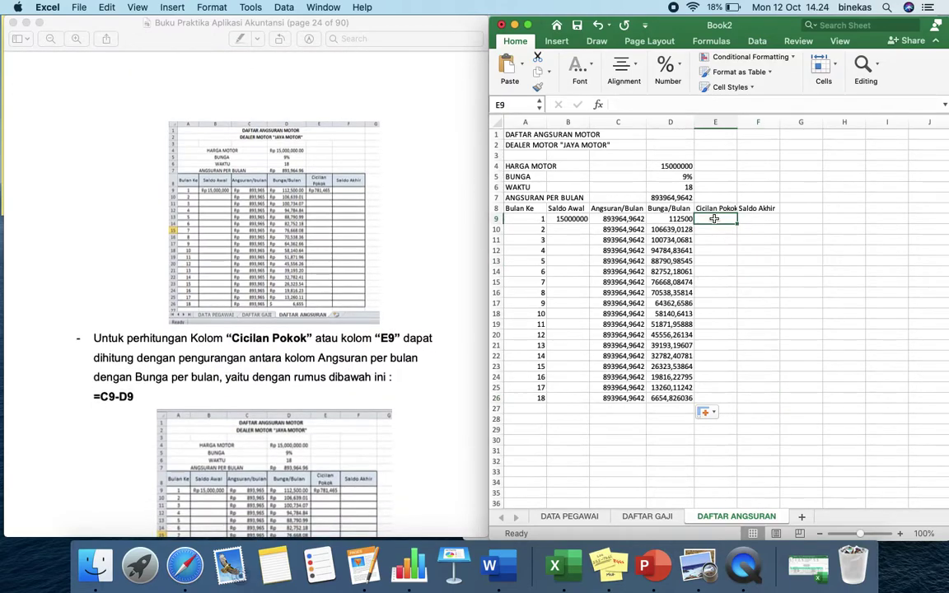
text(=)
scroll(422, 401, down, 3)
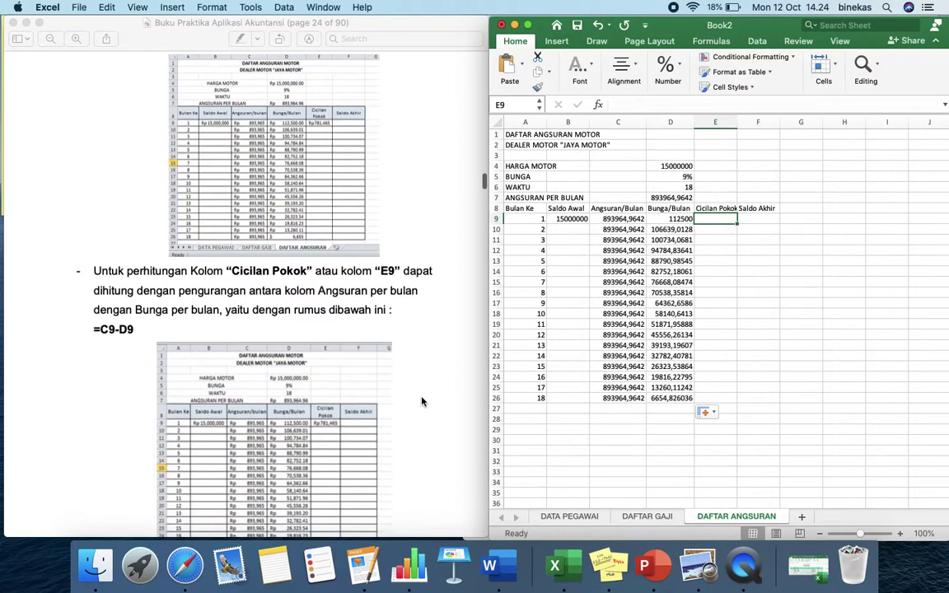
key(Left)
key(Left)
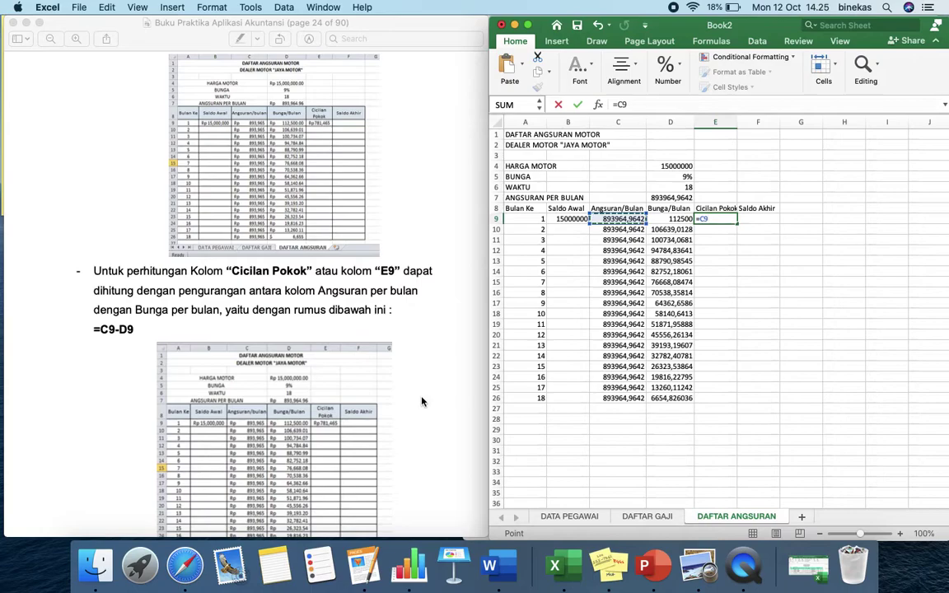
text(-)
key(Left)
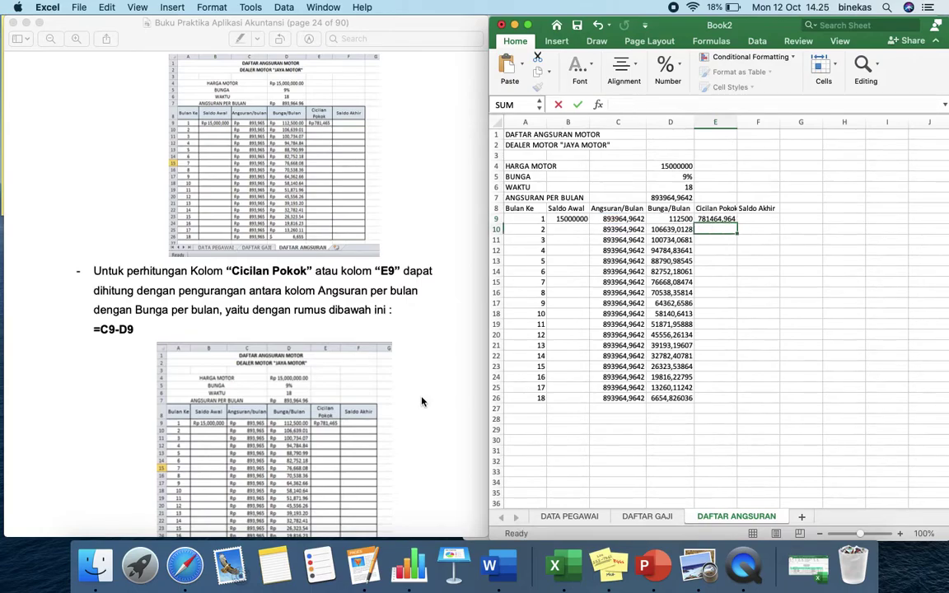
key(Return)
key(Up)
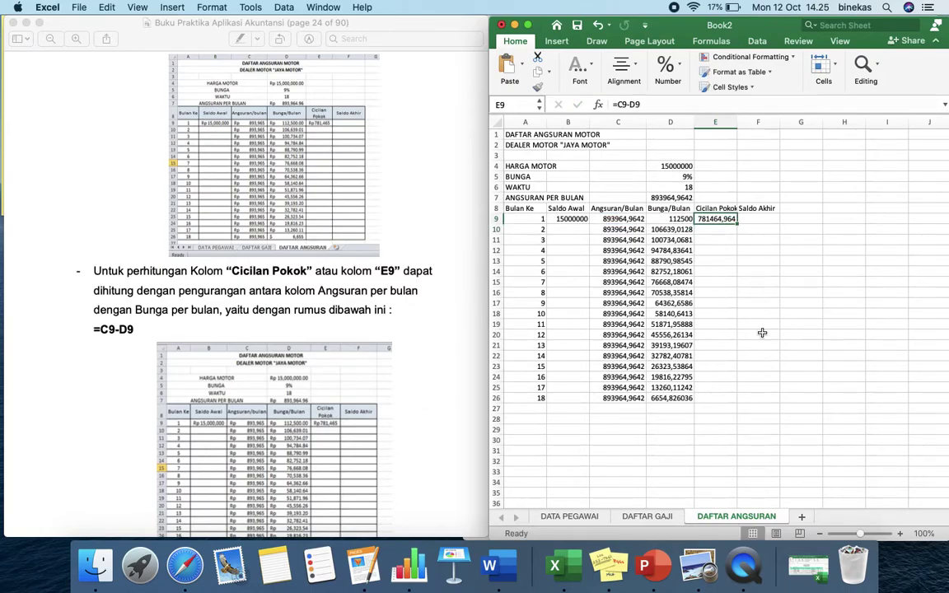
double_click(738, 231)
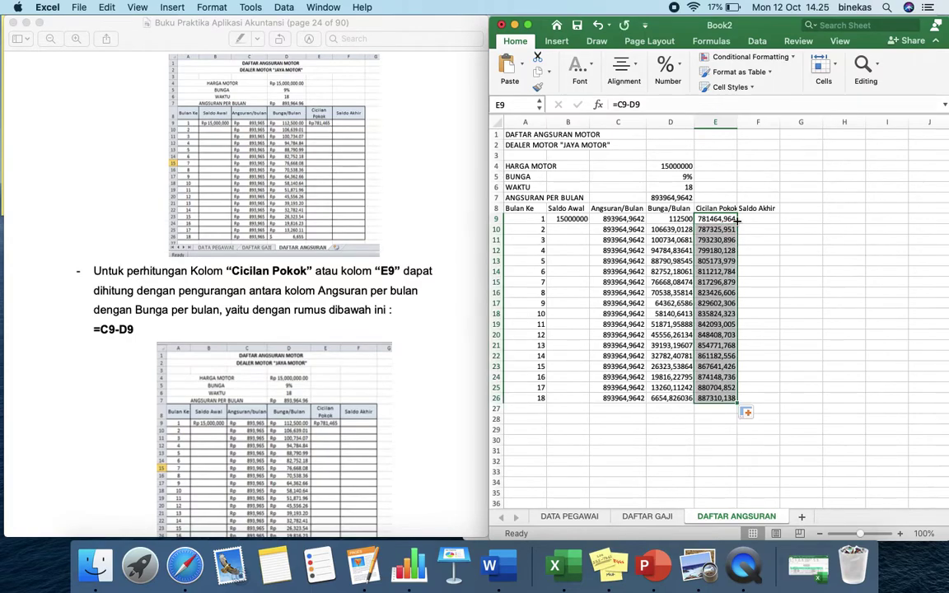
- Following the guide's Saldo Akhir instructions, calculate F9 as =B9-E9 and copy the formula down through F26
scroll(337, 272, down, 5)
scroll(333, 322, down, 10)
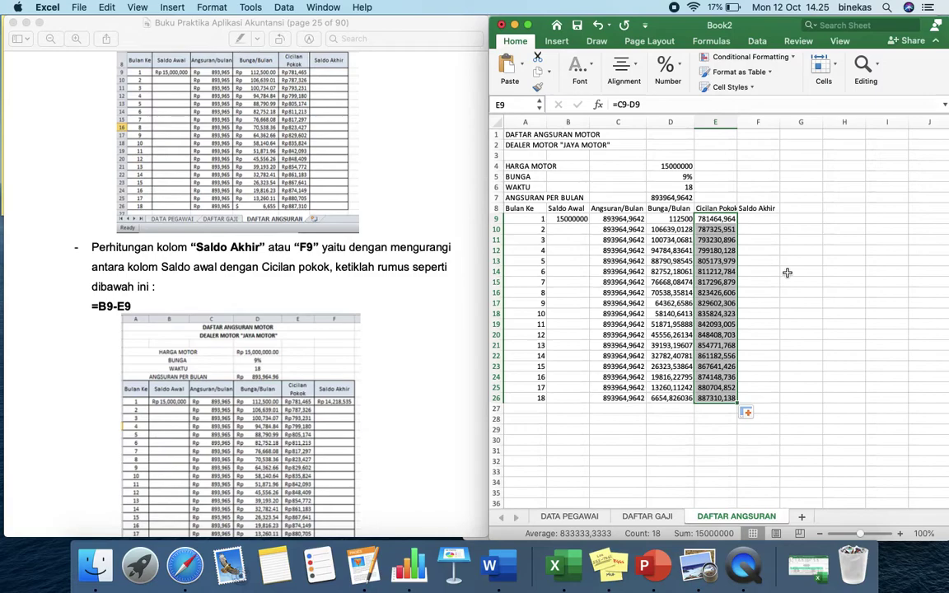
click(731, 271)
key(Up)
key(Up)
key(Up)
key(Up)
key(Up)
key(Right)
text(=)
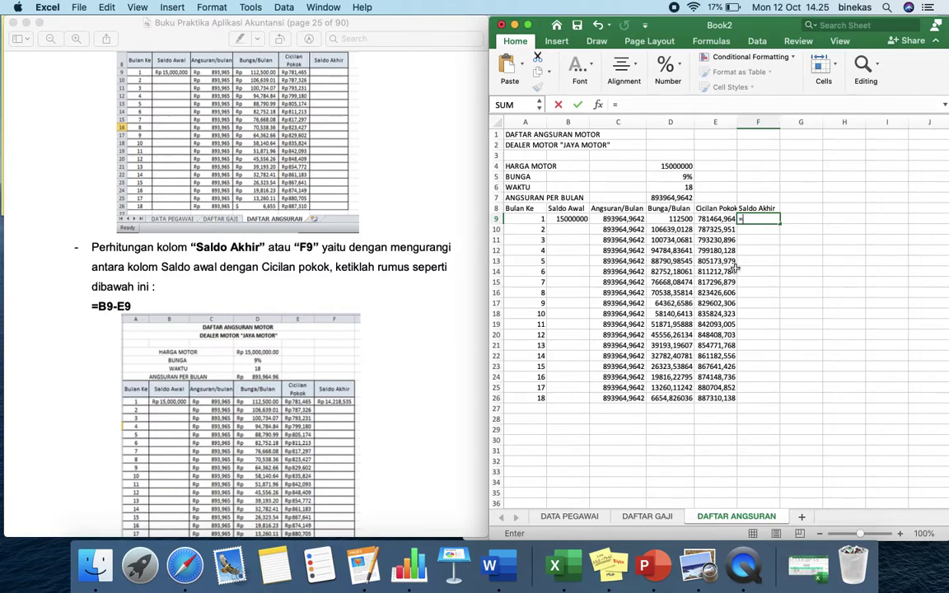
key(Left)
key(Left)
key(Left)
key(Left)
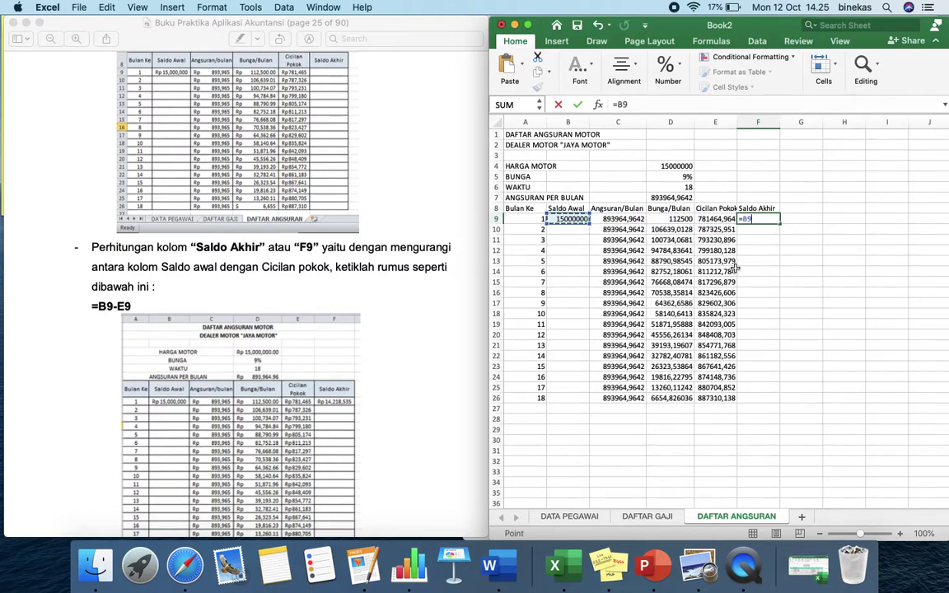
text(-)
key(Left)
key(ctrl+Return)
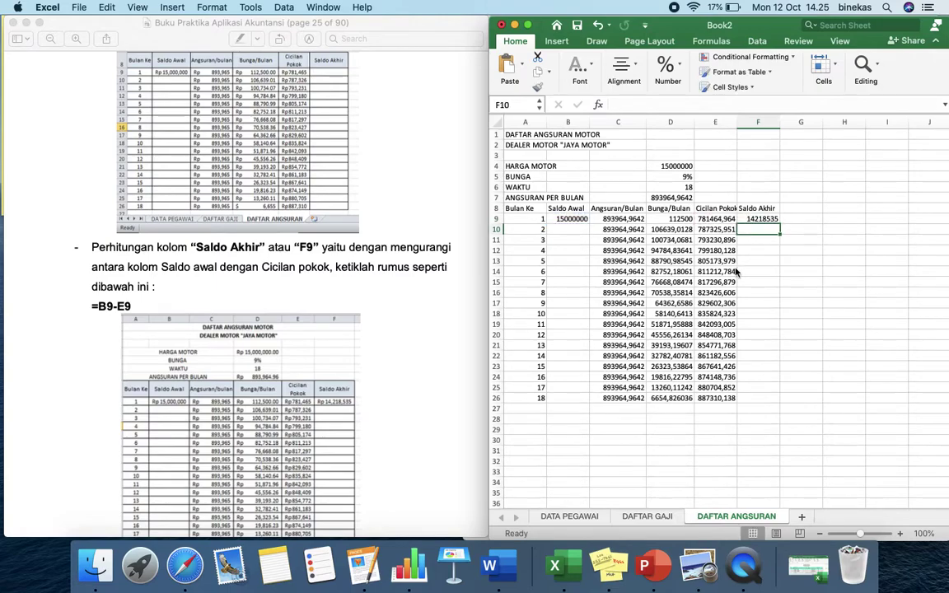
double_click(780, 223)
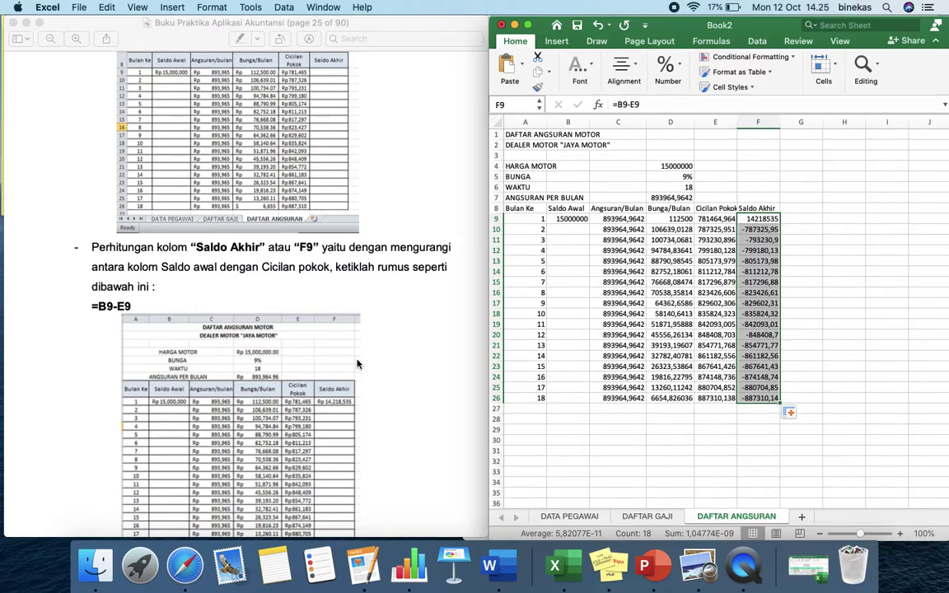
- Following the guide's next instruction, fill the month 2 Saldo Awal cell B10 with the formula =F9
scroll(357, 364, down, 15)
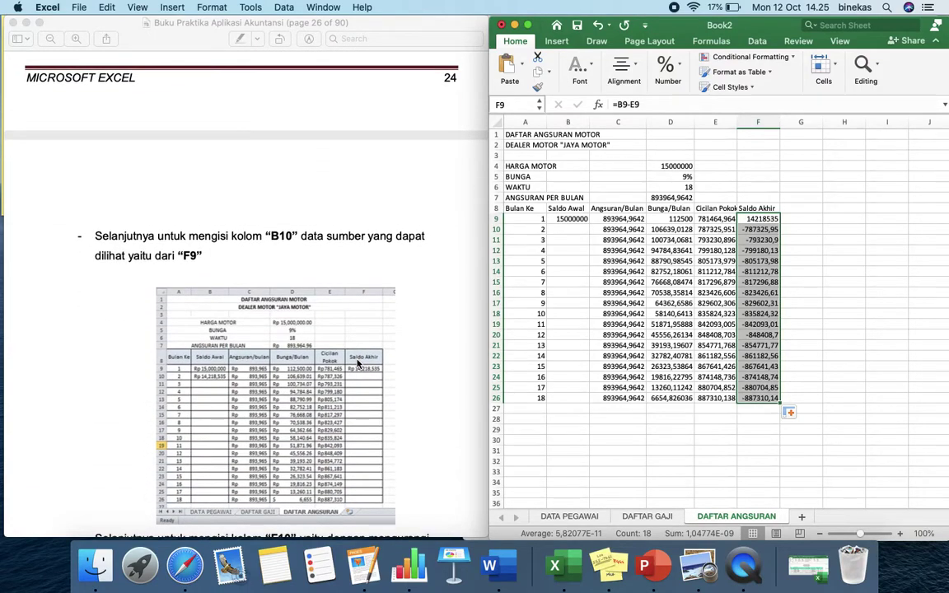
click(566, 281)
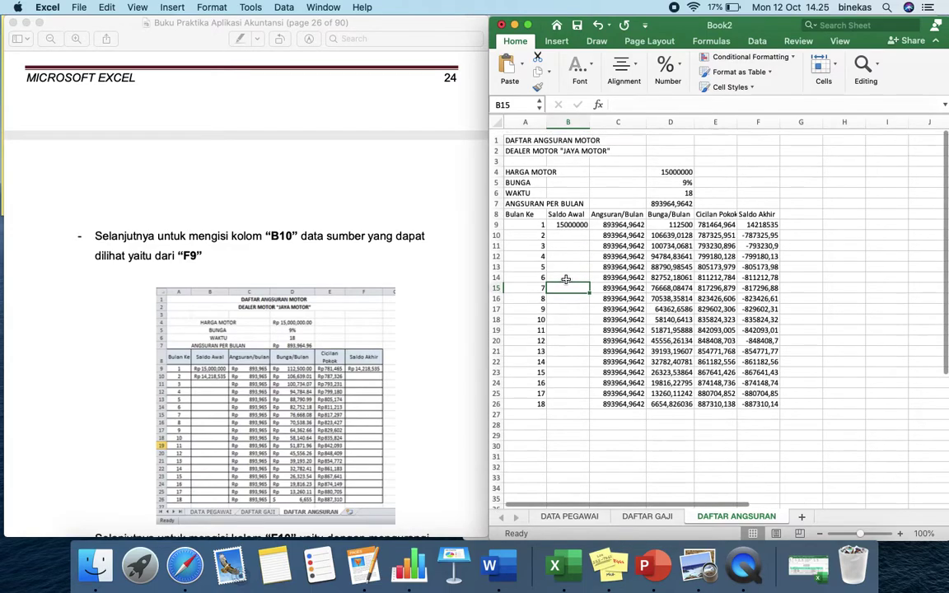
click(387, 298)
scroll(388, 298, up, 3)
scroll(388, 298, up, 5)
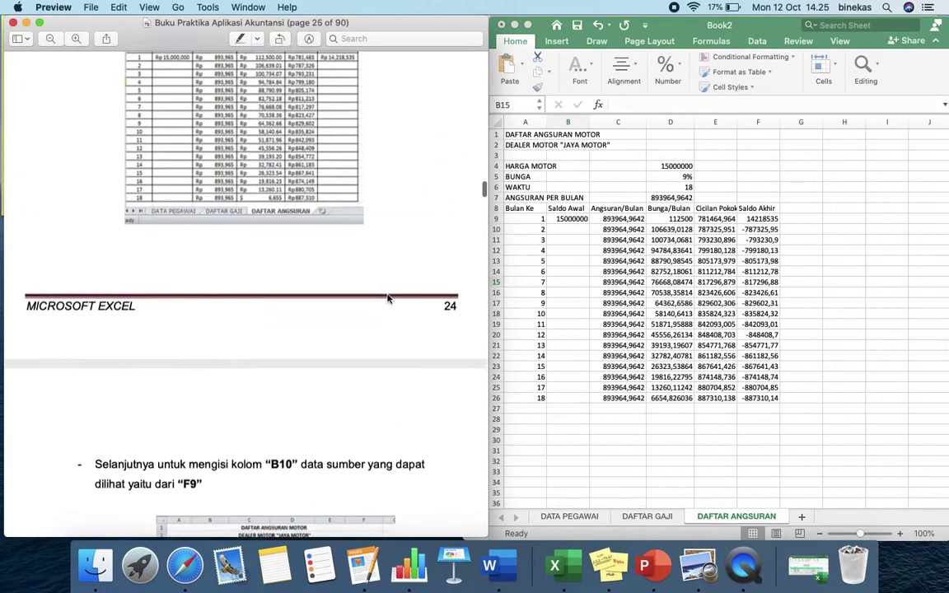
scroll(388, 298, down, 7)
scroll(388, 298, down, 2)
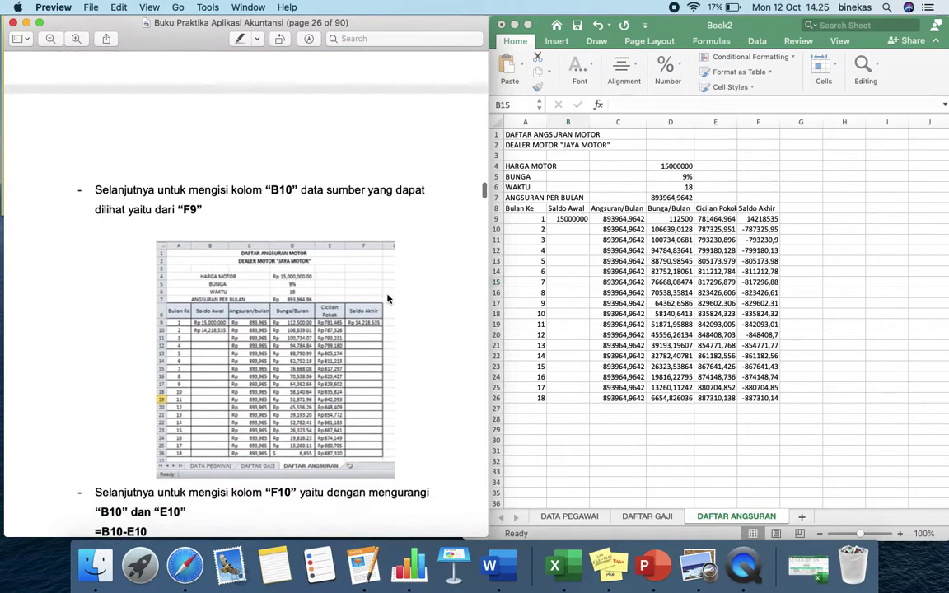
click(585, 230)
text(=)
key(Up)
key(Right)
key(Right)
key(Right)
key(Right)
key(Return)
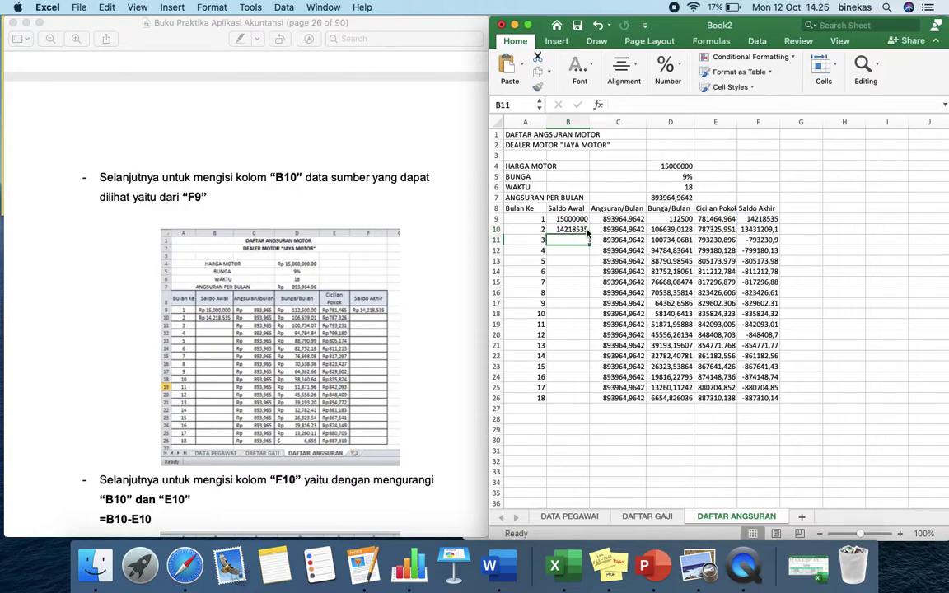
- Copy the Saldo Awal formula from B10 down through B26
click(587, 233)
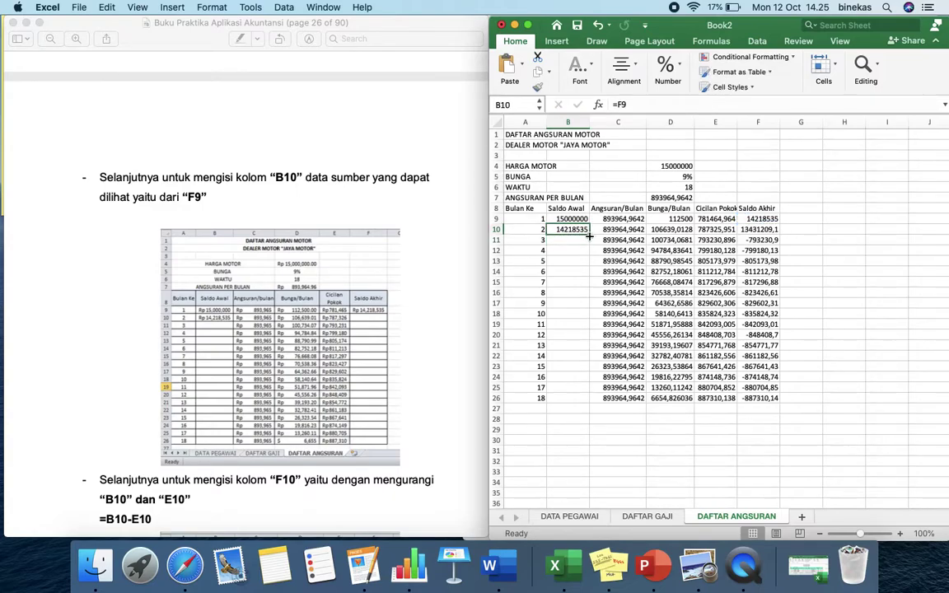
double_click(589, 234)
click(881, 229)
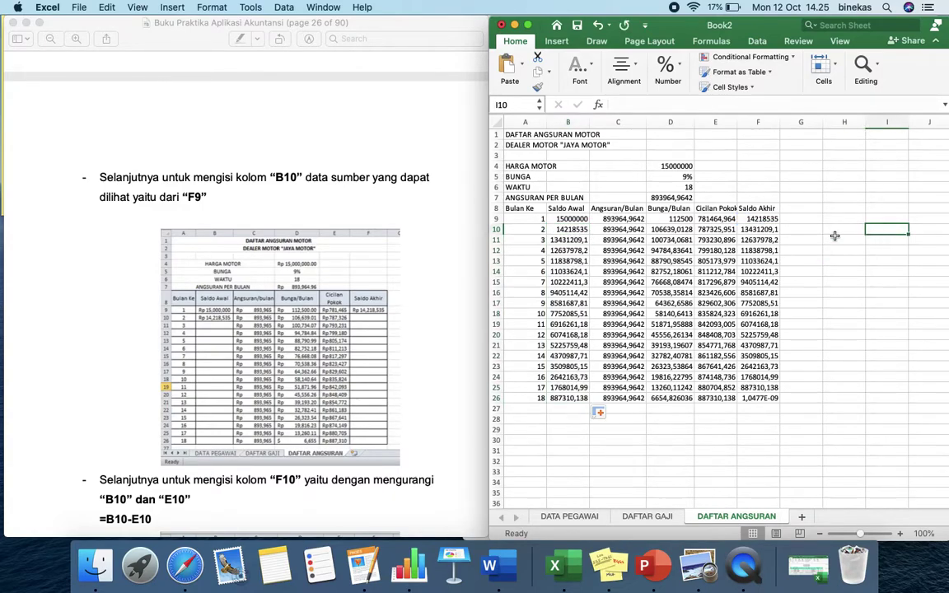
- Check F10's formula against the guide's =B10-E10 instruction and review the guide's finished instalment table
scroll(282, 319, down, 5)
scroll(282, 319, down, 3)
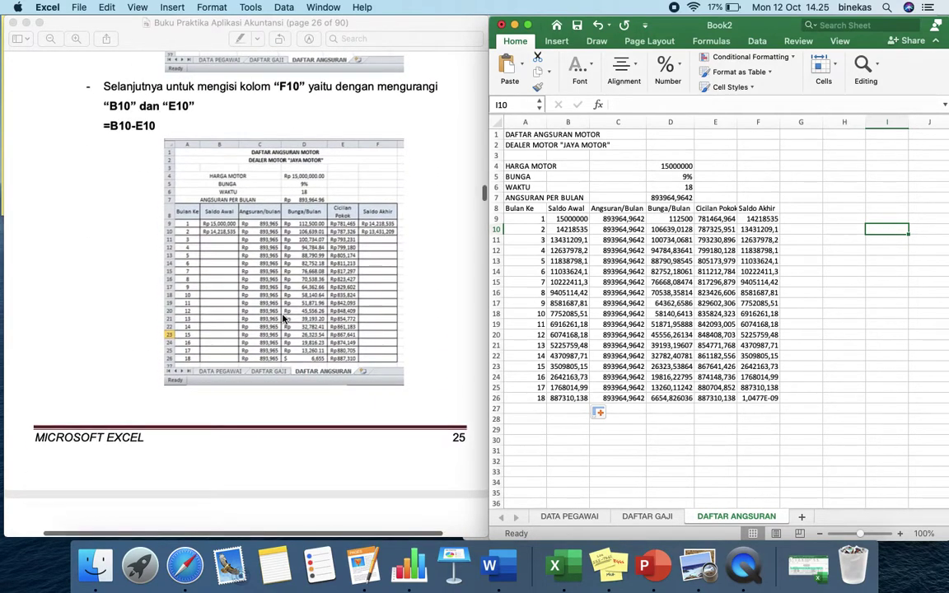
key(Left)
key(Left)
key(Left)
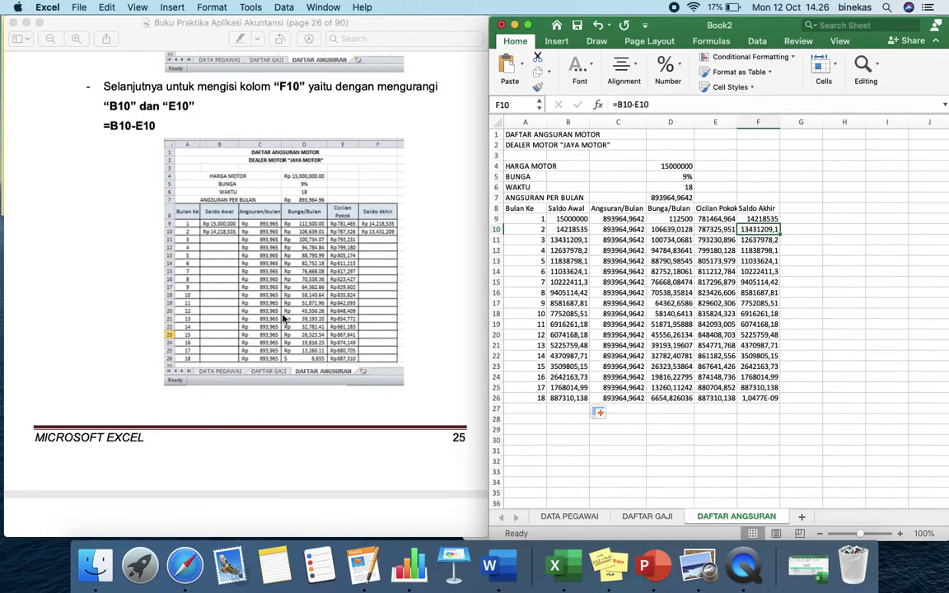
scroll(282, 319, down, 10)
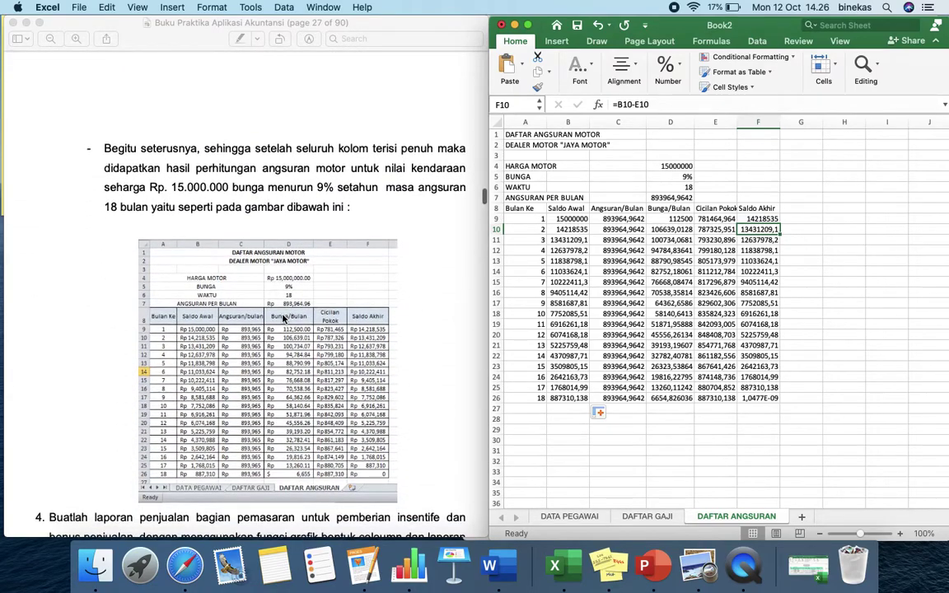
scroll(283, 319, down, 5)
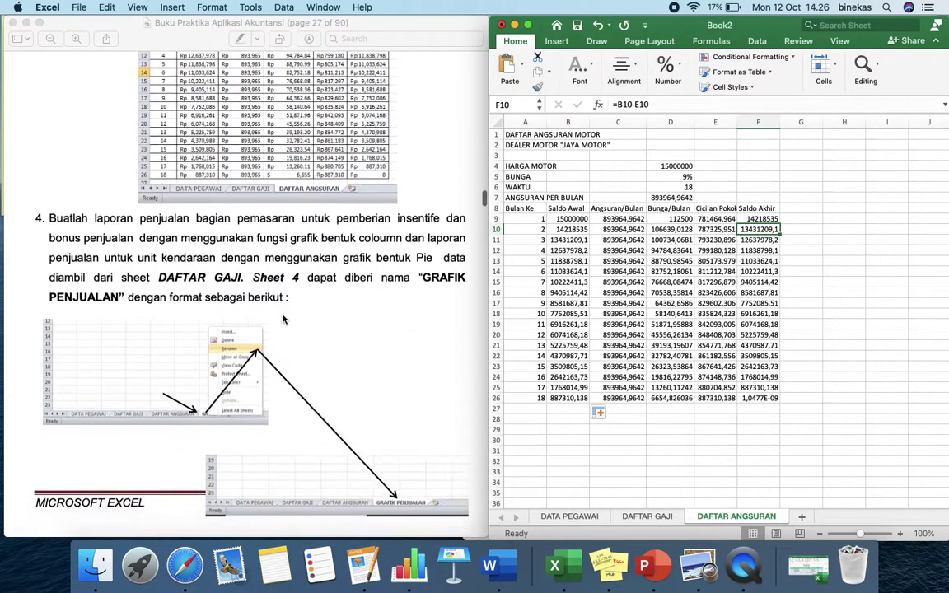
scroll(283, 319, up, 3)
scroll(282, 319, up, 6)
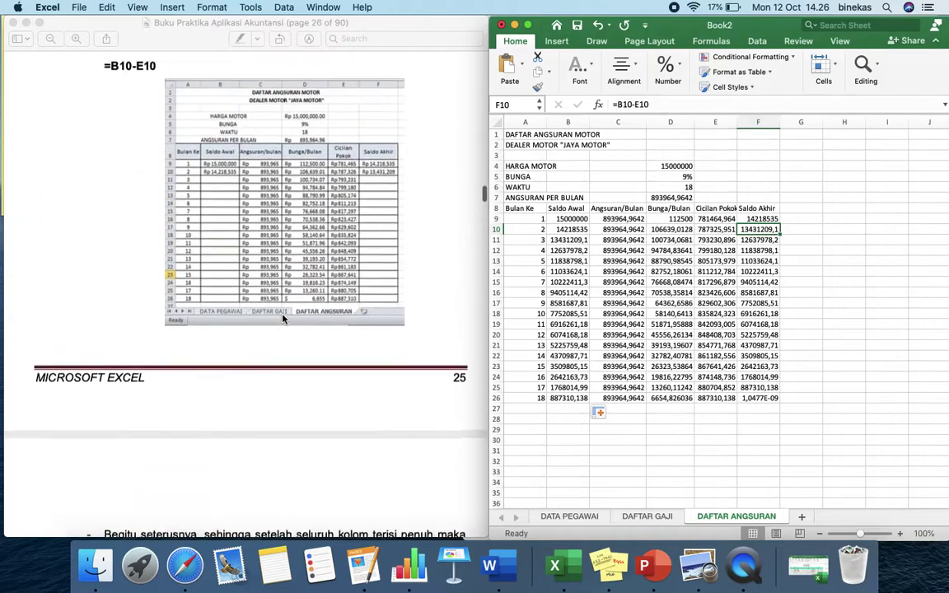
scroll(282, 319, down, 8)
scroll(283, 318, up, 2)
- Make the two title lines in A1:A2 bold
click(535, 251)
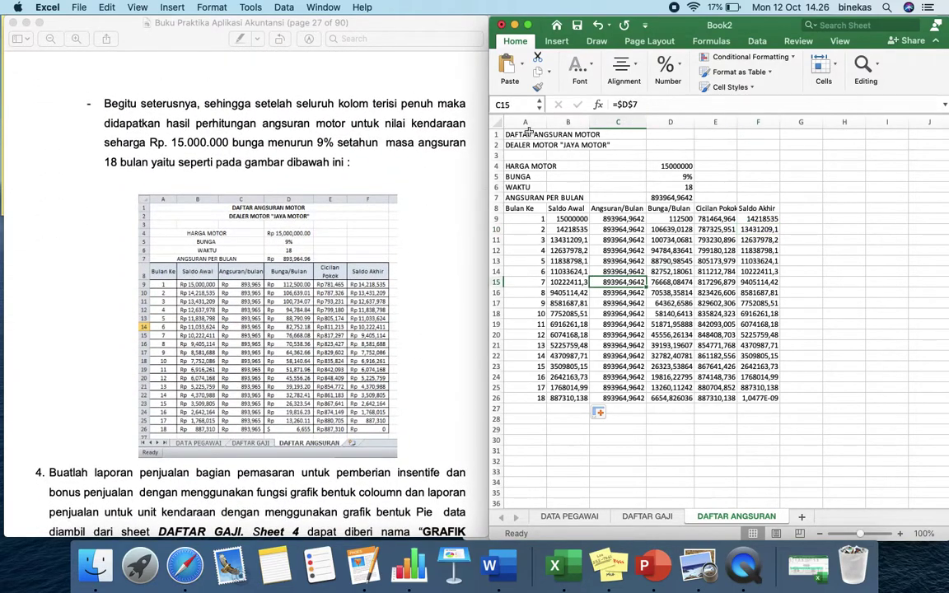
click(524, 133)
key(shift+Down)
key(super+b)
- Merge and center the DAFTAR ANGSURAN MOTOR title across A1:F1
click(524, 133)
key(shift+Right)
key(shift+Right)
key(shift+Right)
key(shift+Right)
key(shift+Right)
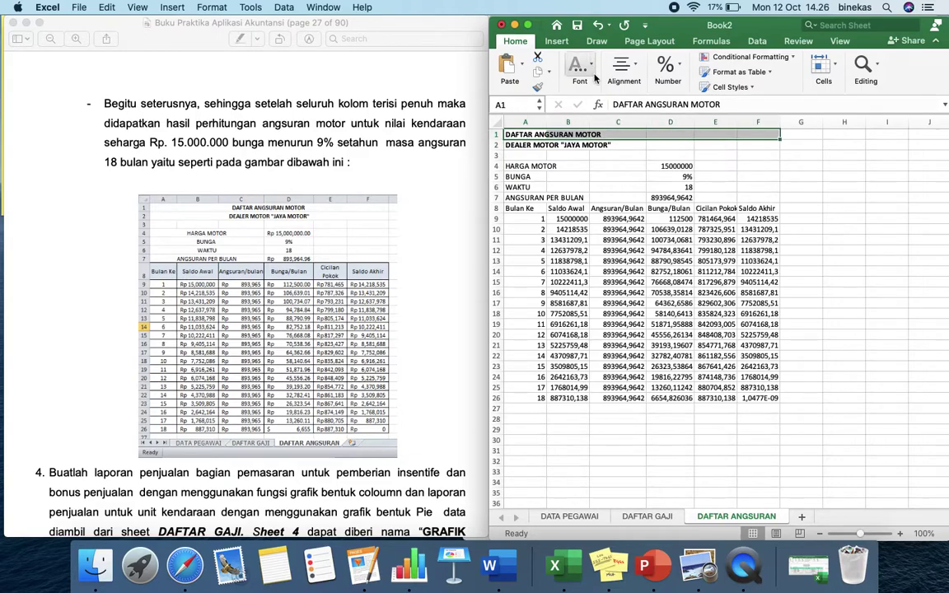
click(528, 25)
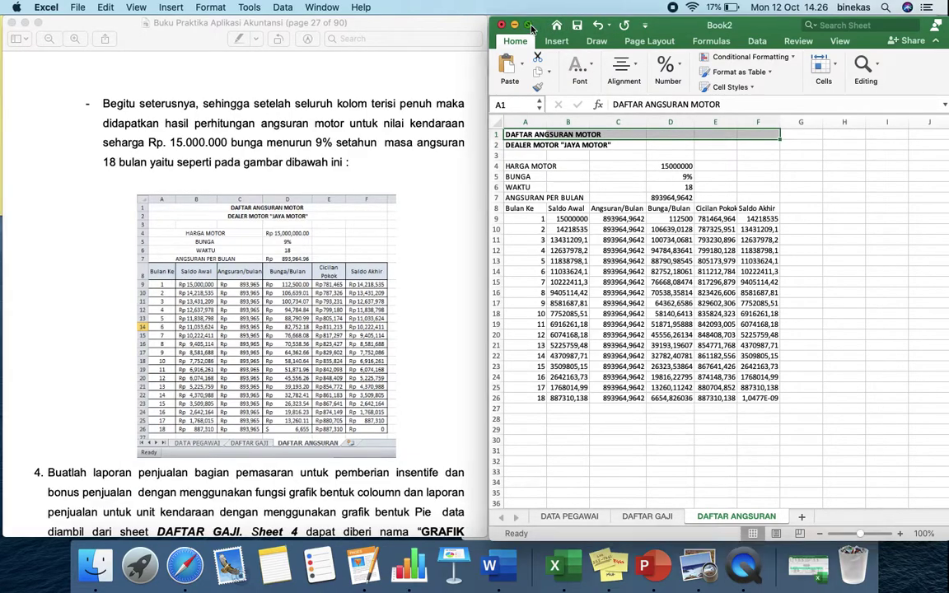
click(428, 74)
- Merge and center the DEALER MOTOR "JAYA MOTOR" line across A2:F2
key(Down)
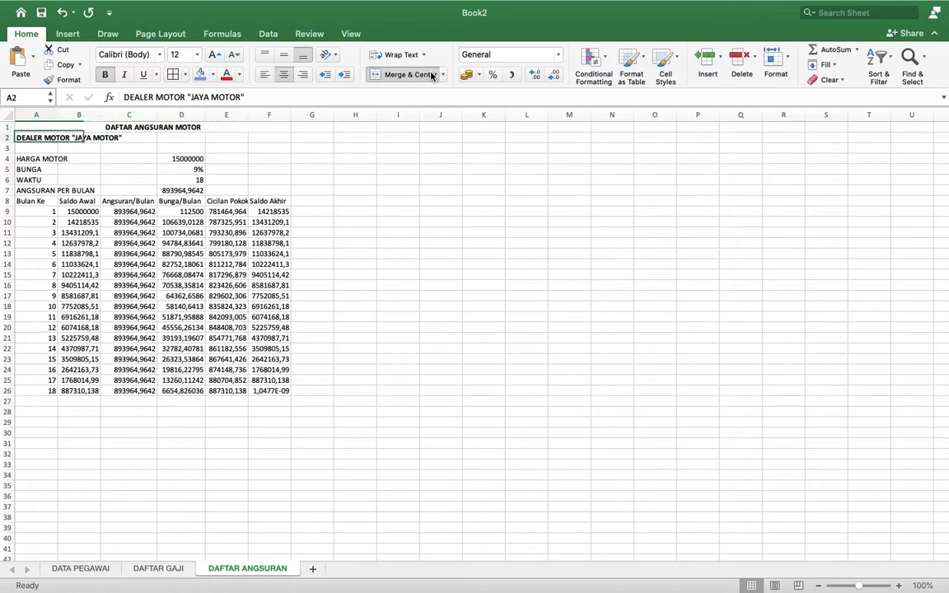
key(shift+Right)
key(shift+Right)
key(shift+Right)
key(shift+Right)
key(shift+Right)
click(428, 74)
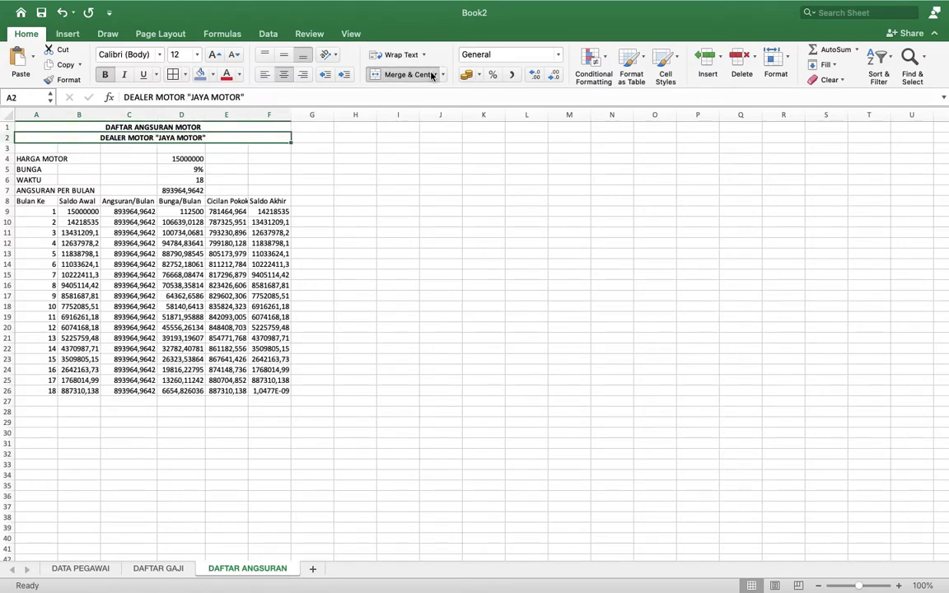
- Apply borders to every cell of the instalment table A8:F26
click(129, 232)
click(79, 233)
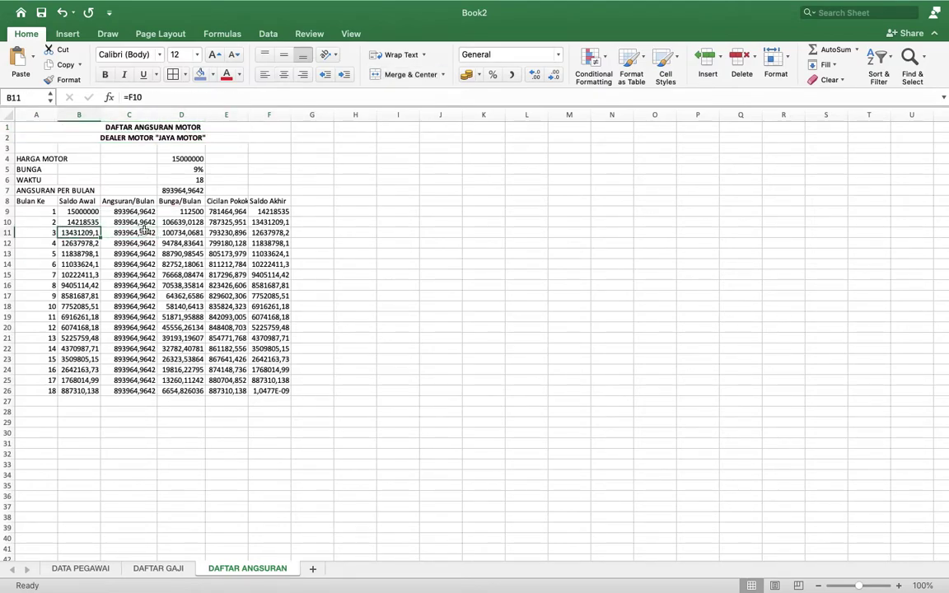
click(39, 198)
key(shift+Right)
key(shift+Right)
key(shift+Right)
key(shift+Right)
key(shift+Right)
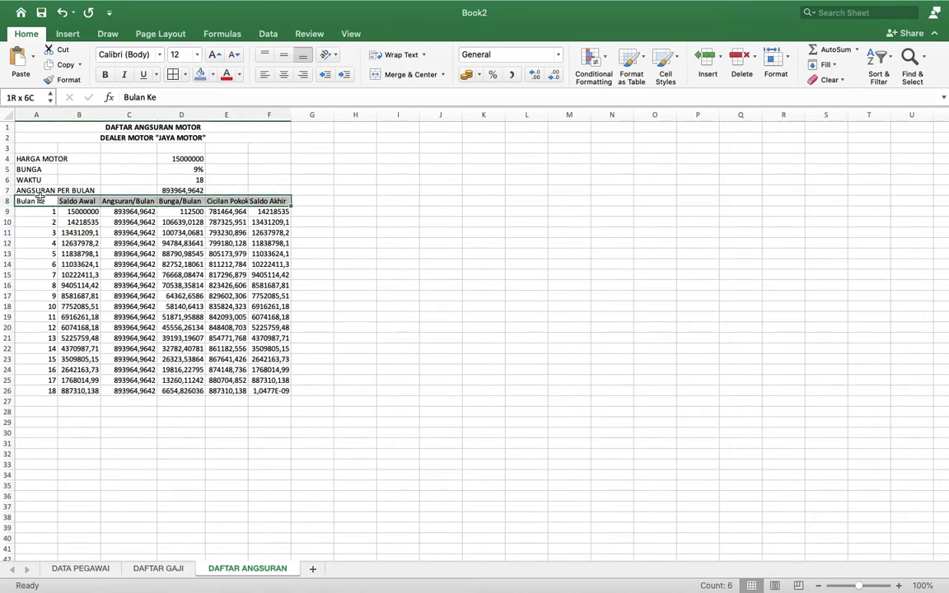
key(super+shift+Down)
click(172, 74)
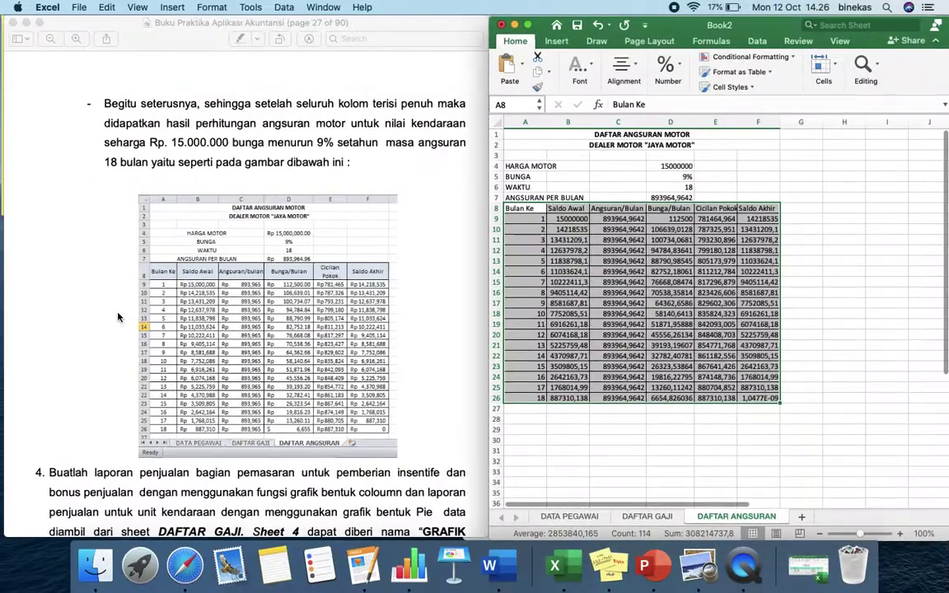
- Merge and center the HARGA MOTOR label across A4:C4 and the BUNGA label across A5:C5
click(554, 155)
click(522, 155)
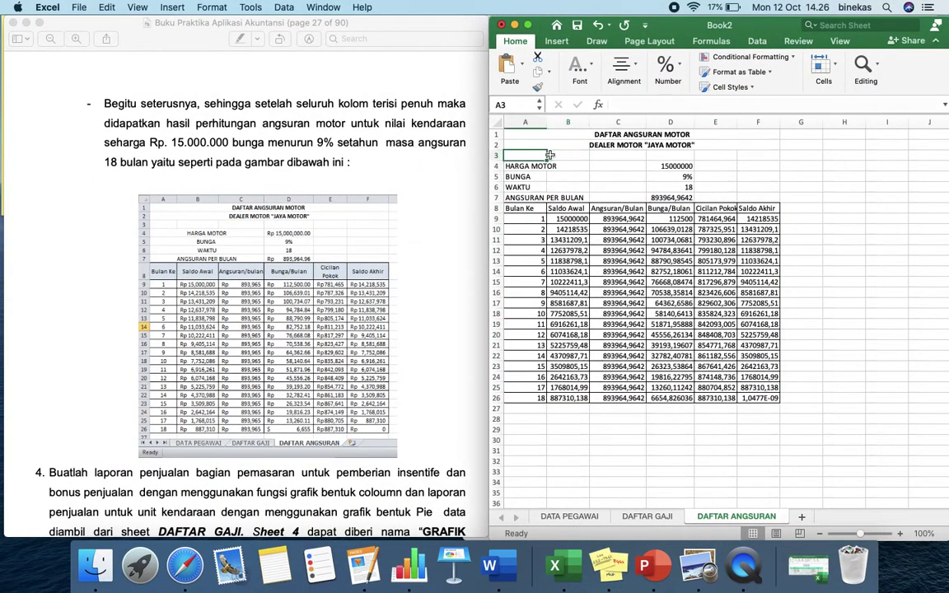
click(531, 27)
key(Down)
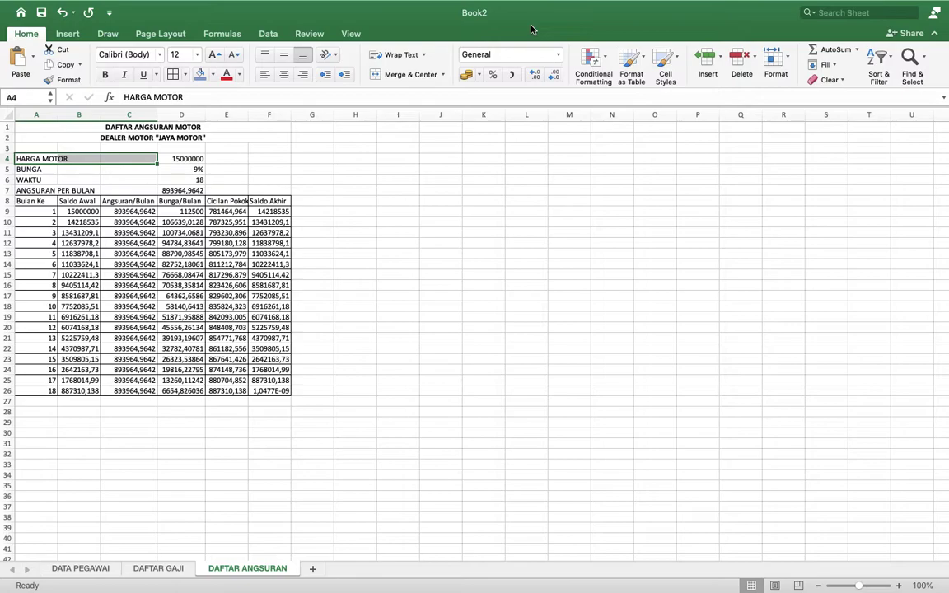
click(393, 74)
key(Down)
key(shift+Right)
click(388, 76)
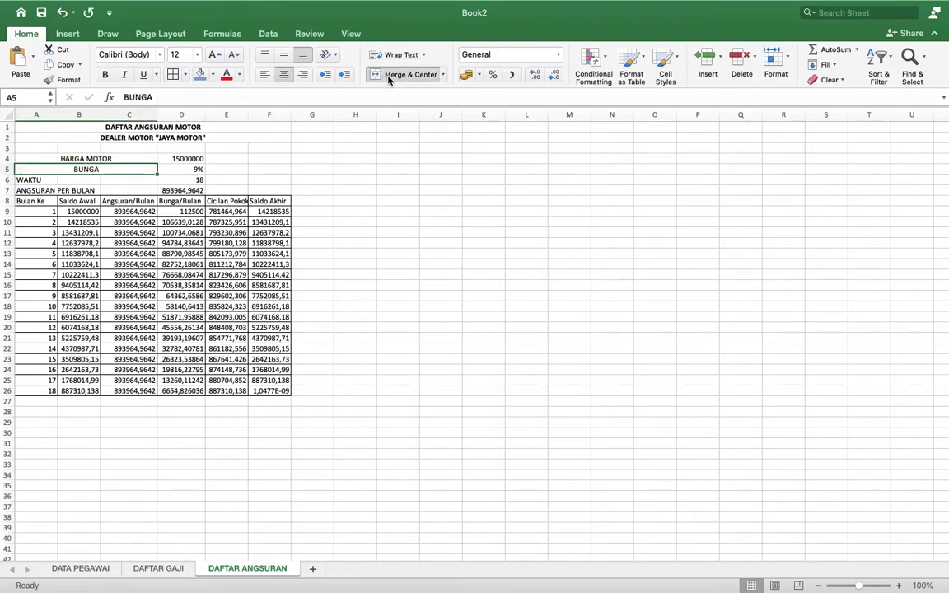
- Merge and center the WAKTU label across A6:C6 and the ANGSURAN PER BULAN label across A7:C7
key(Down)
key(shift+Right)
key(shift+Right)
click(389, 76)
key(Down)
key(shift+Right)
key(shift+Right)
click(388, 76)
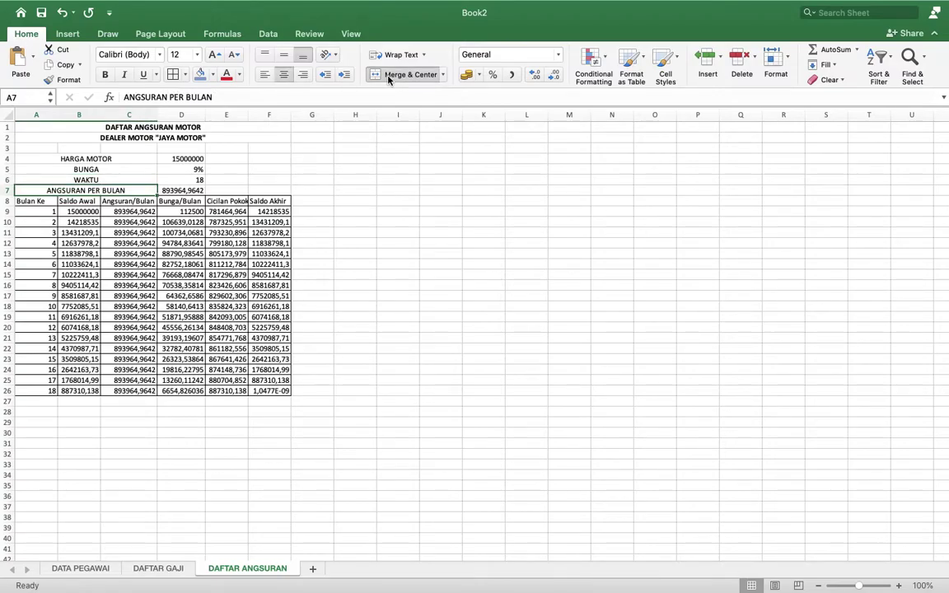
key(ctrl+super+f)
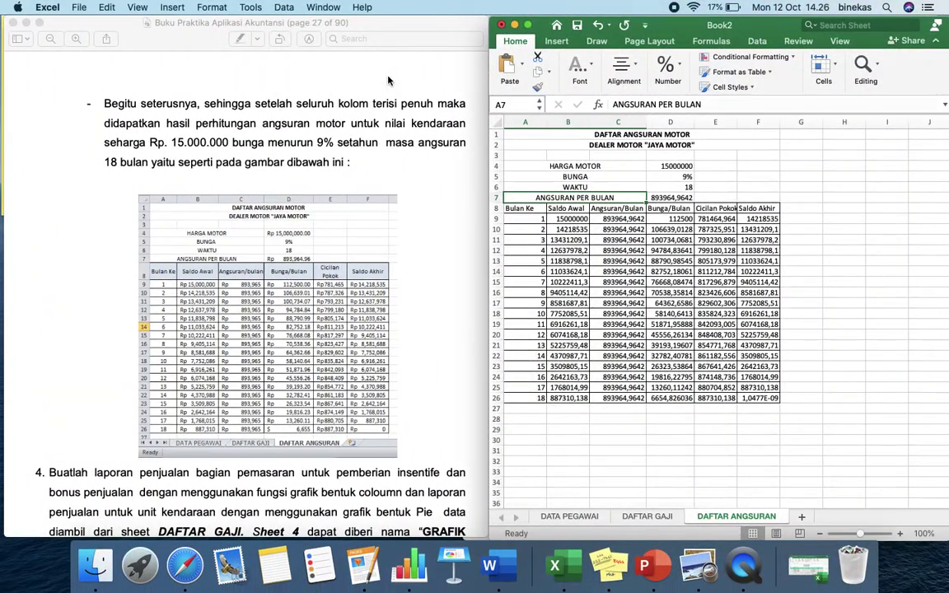
key(Right)
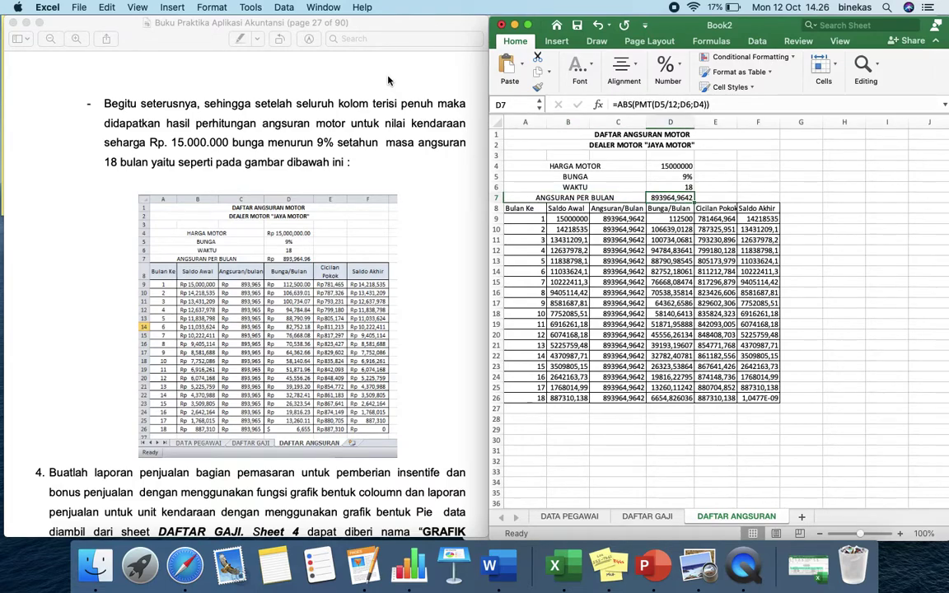
key(Up)
key(Up)
key(Up)
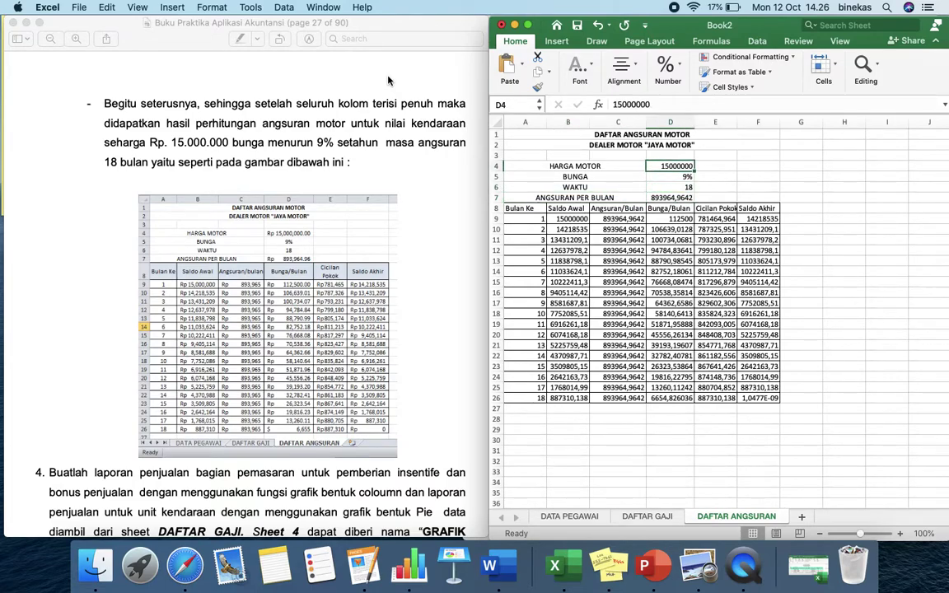
- Narrow column A to fit the Bulan Ke header and wrap the Cicilan Pokok header text in E8
click(524, 208)
double_click(549, 115)
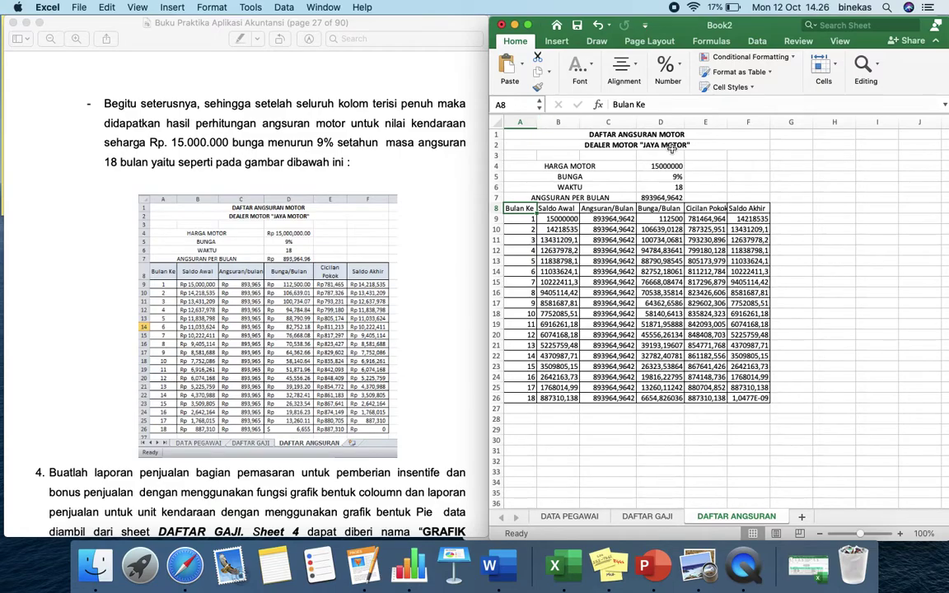
click(709, 208)
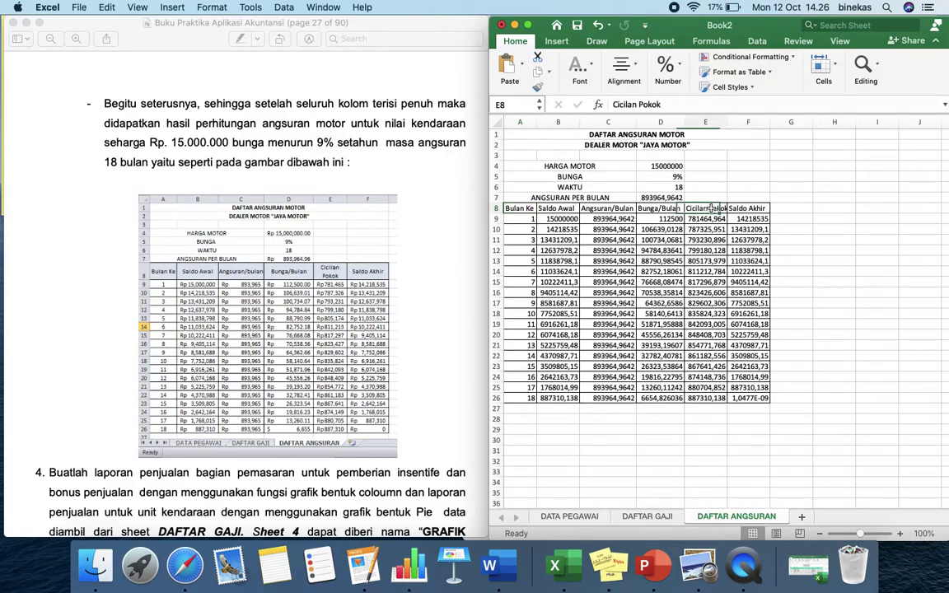
click(528, 27)
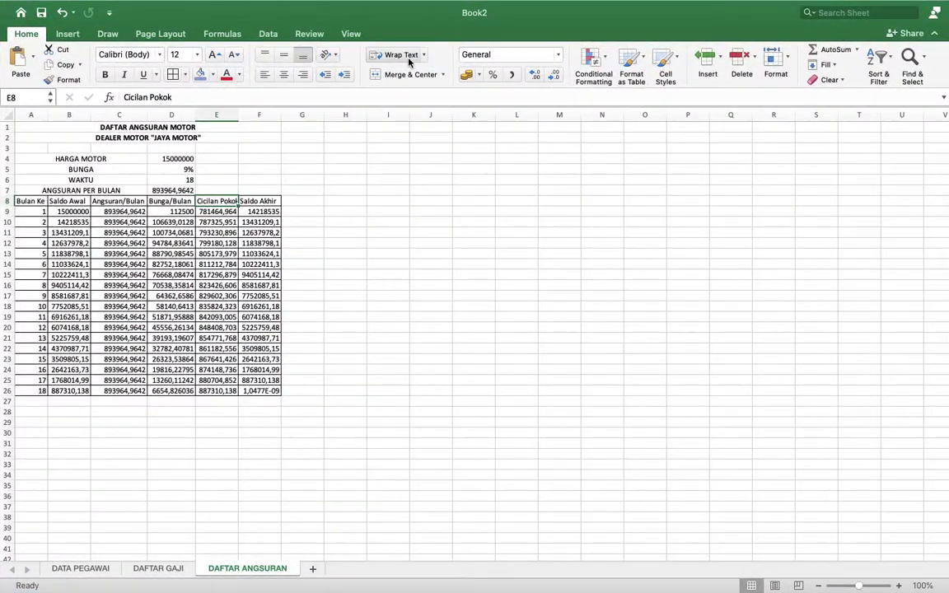
click(404, 55)
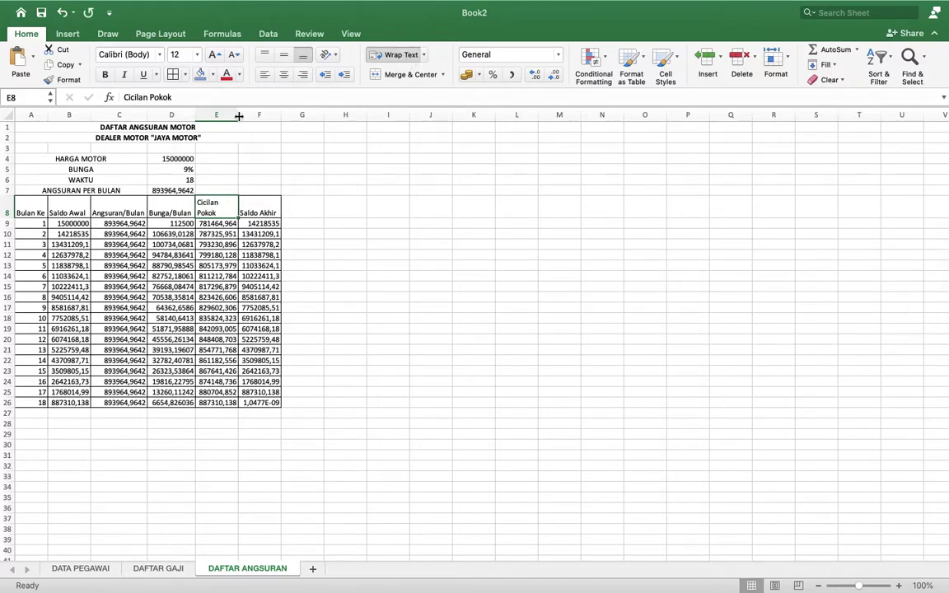
- Fill the table's header row A8:F8 with a light blue theme color
click(69, 213)
drag(31, 212, 259, 210)
click(200, 76)
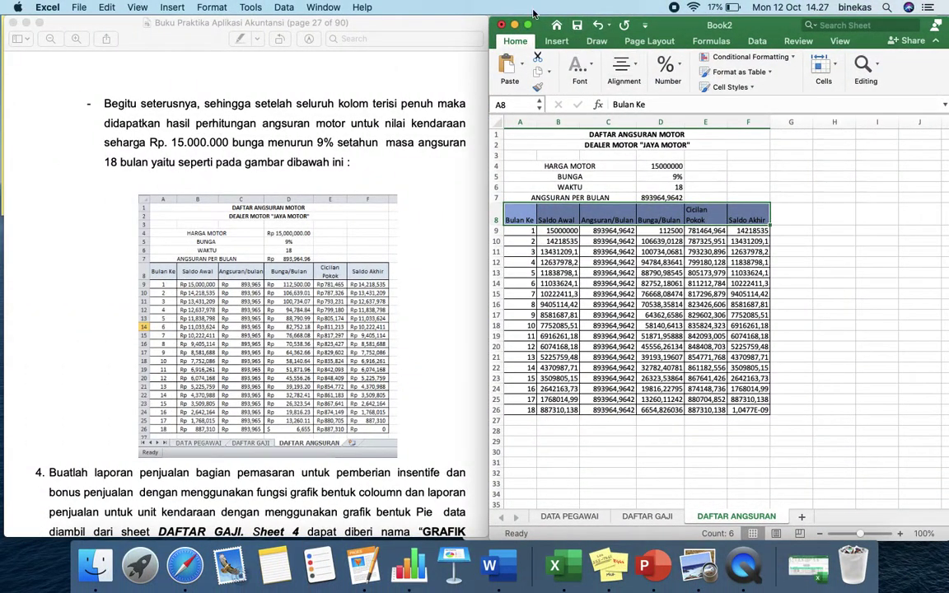
click(529, 25)
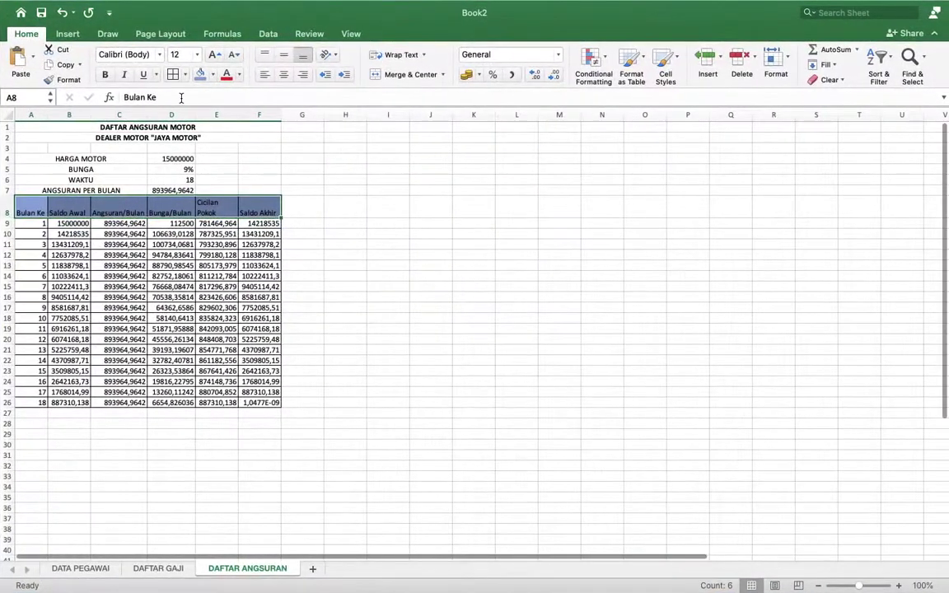
click(213, 77)
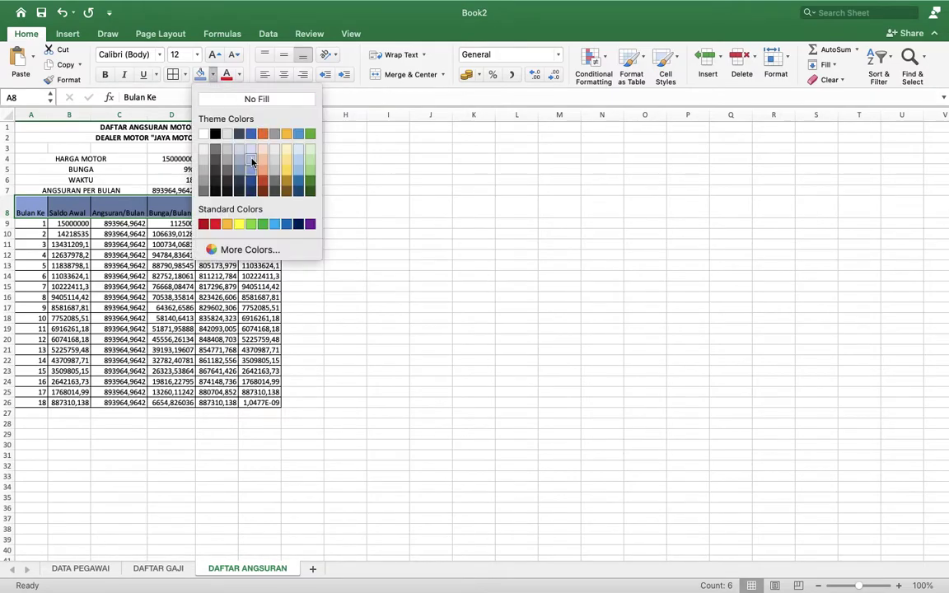
click(230, 148)
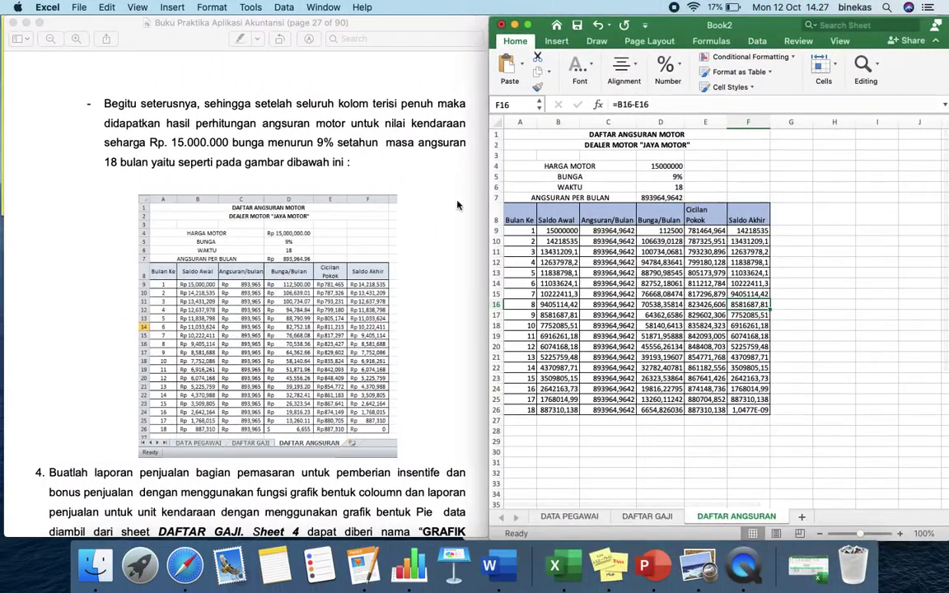
- Change the fill of the table's header row A8:F8 to a lighter blue theme color
click(535, 231)
drag(519, 220, 747, 220)
click(529, 26)
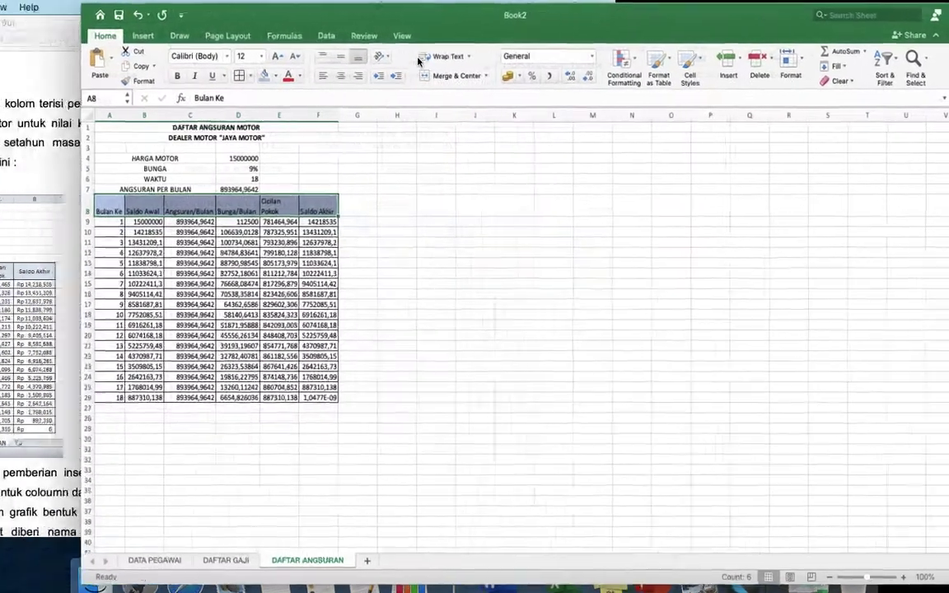
click(211, 74)
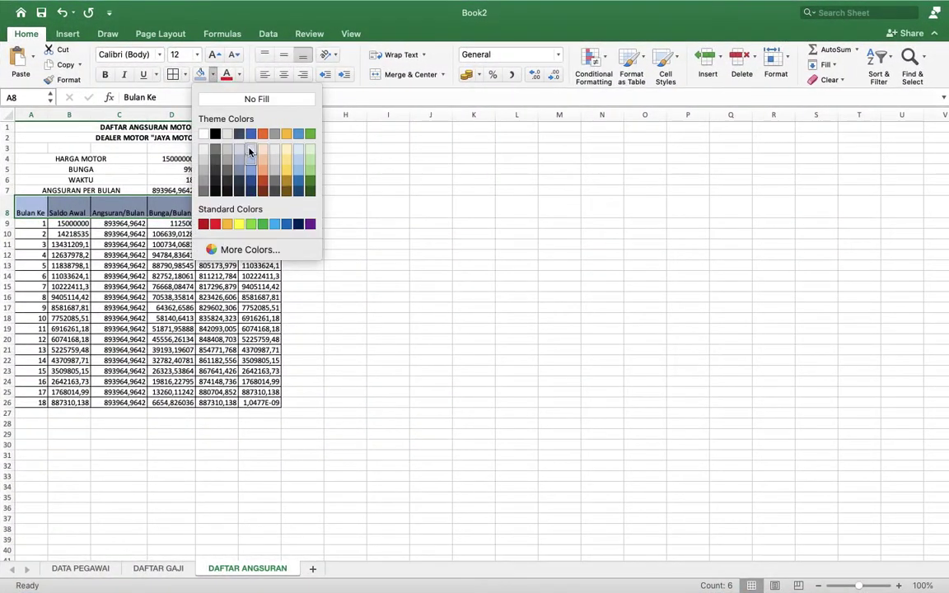
click(249, 152)
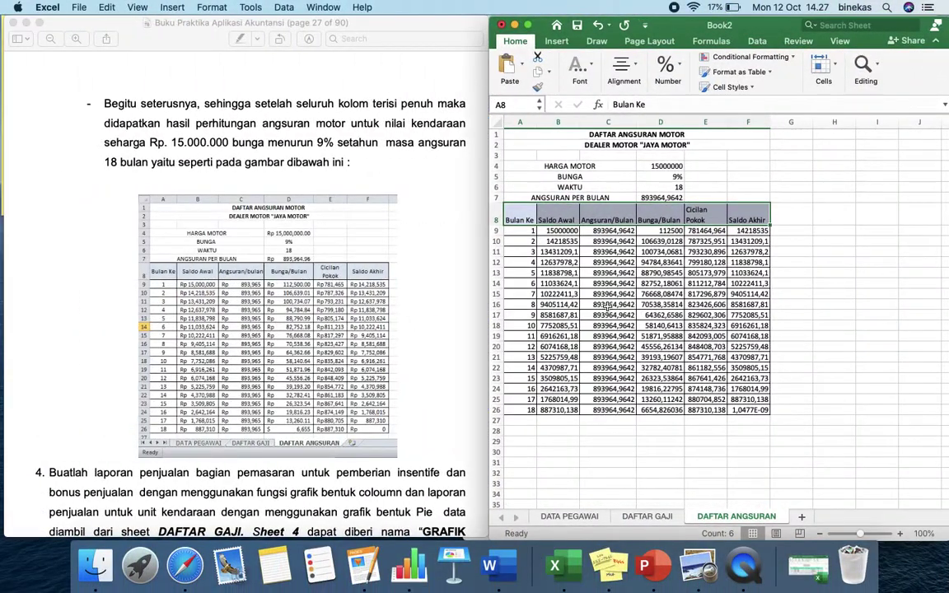
click(606, 304)
- Center the month numbers in A9:A26 under the Bulan Ke header
drag(531, 232, 532, 409)
key(super+e)
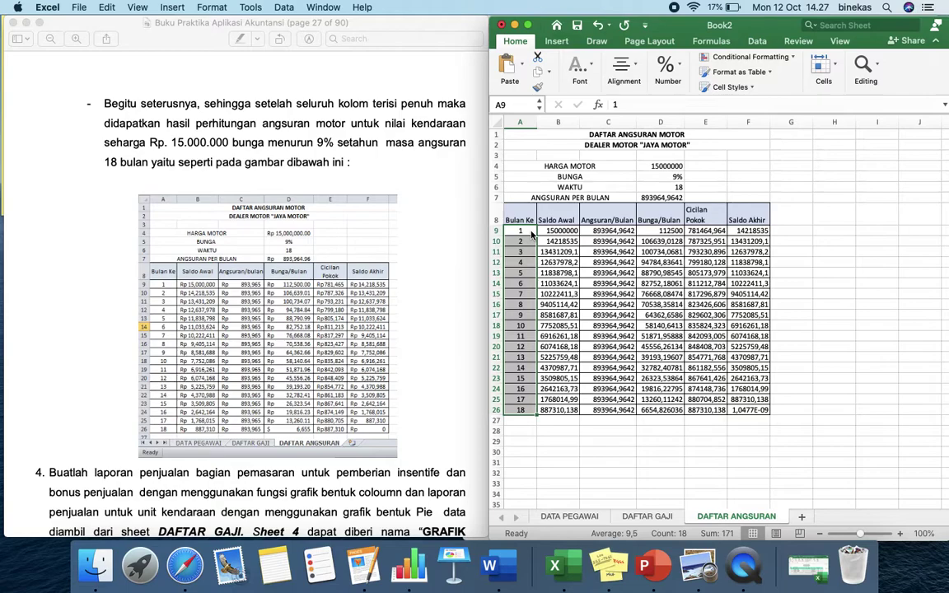
key(Right)
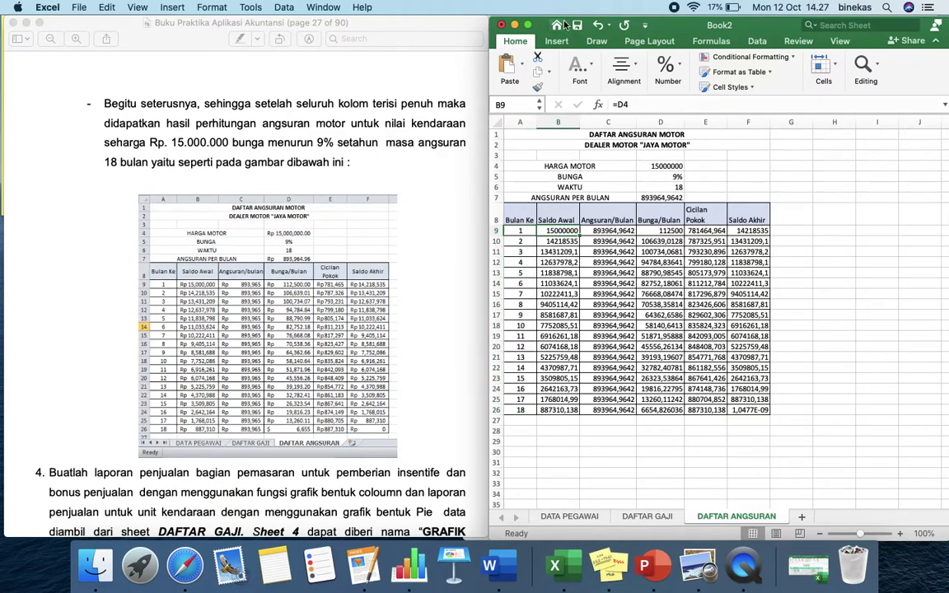
- Format the amounts in B9:F26 as Accounting with the Rp Indonesian symbol and 0 decimal places
click(528, 26)
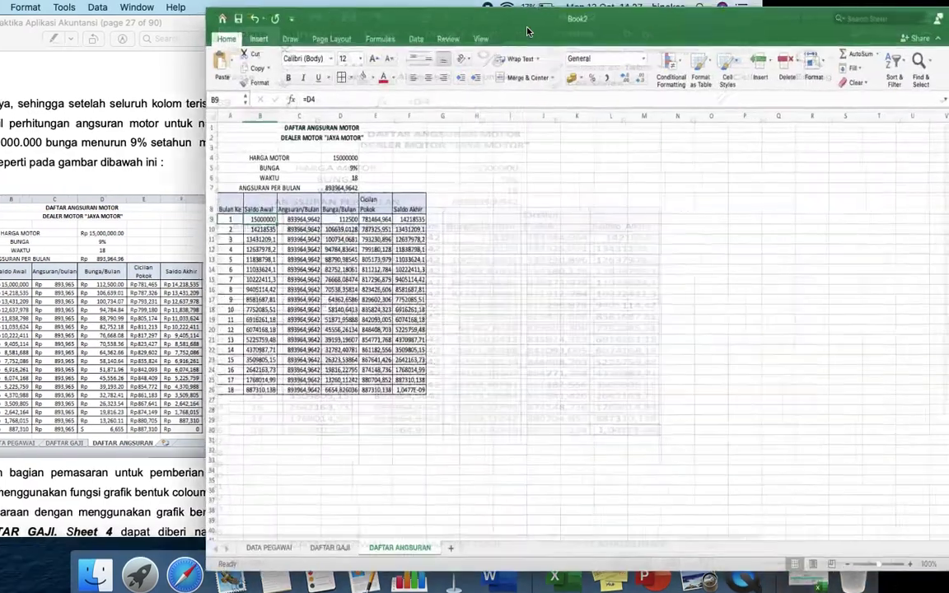
drag(69, 223, 259, 403)
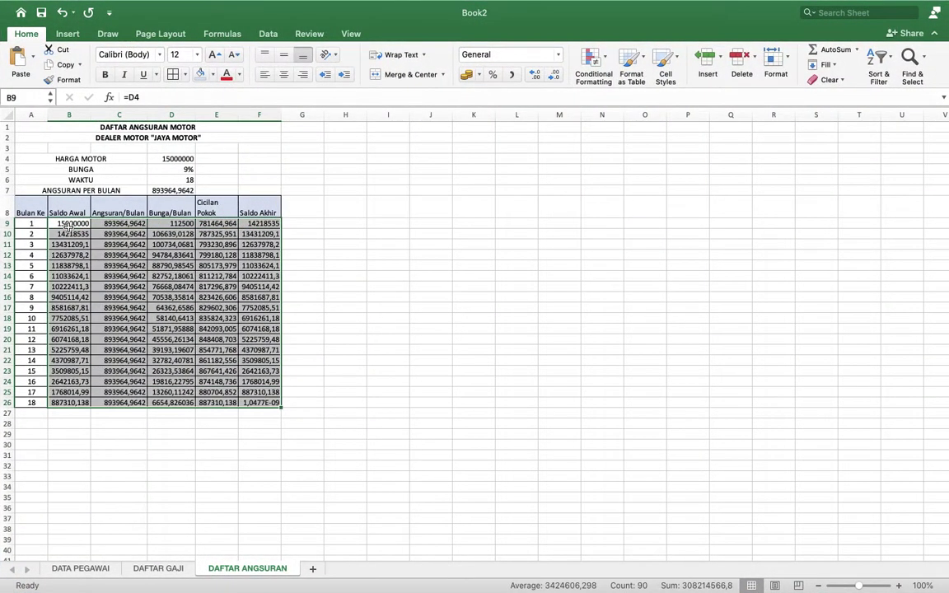
click(480, 75)
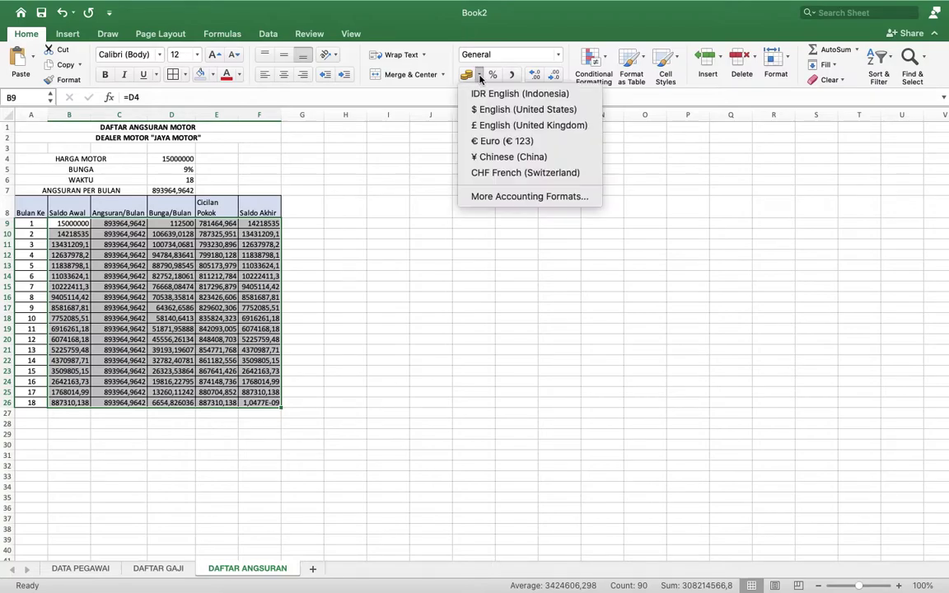
click(518, 195)
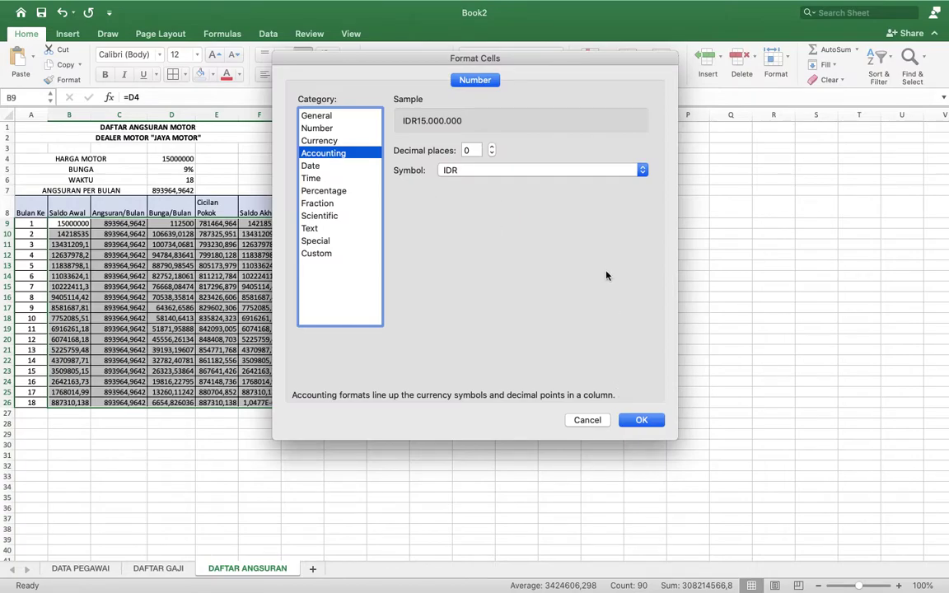
click(574, 171)
scroll(537, 385, down, 10)
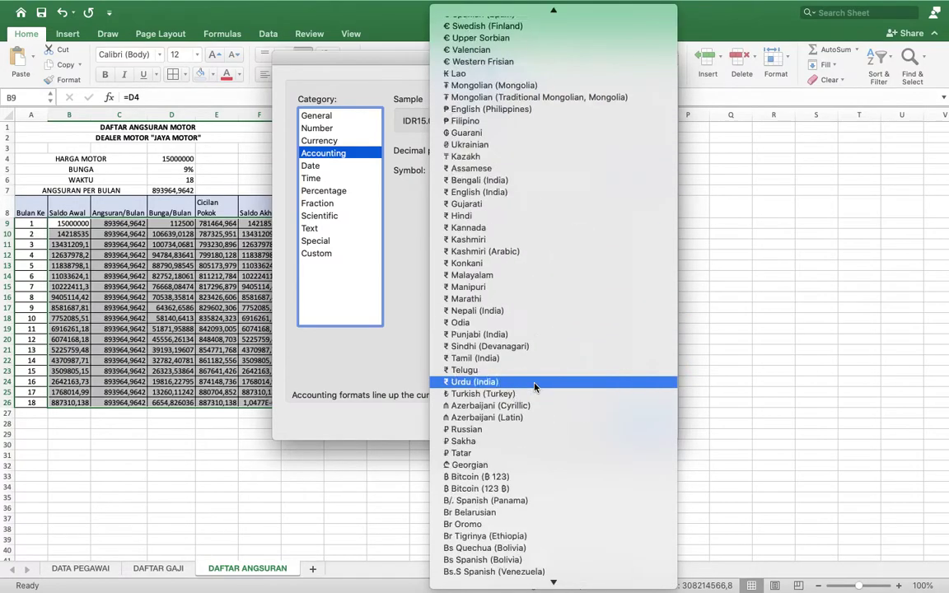
scroll(534, 384, down, 20)
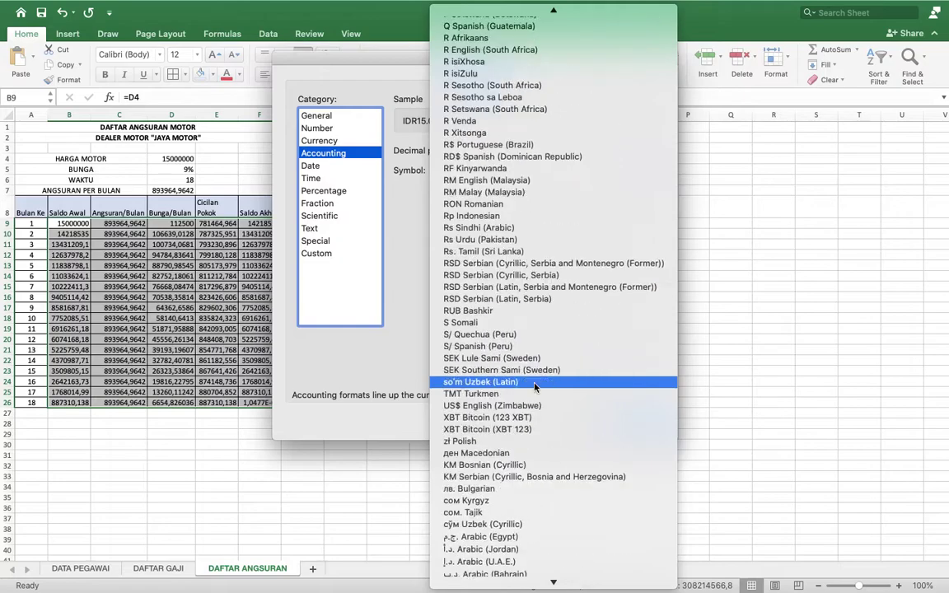
scroll(535, 385, down, 1)
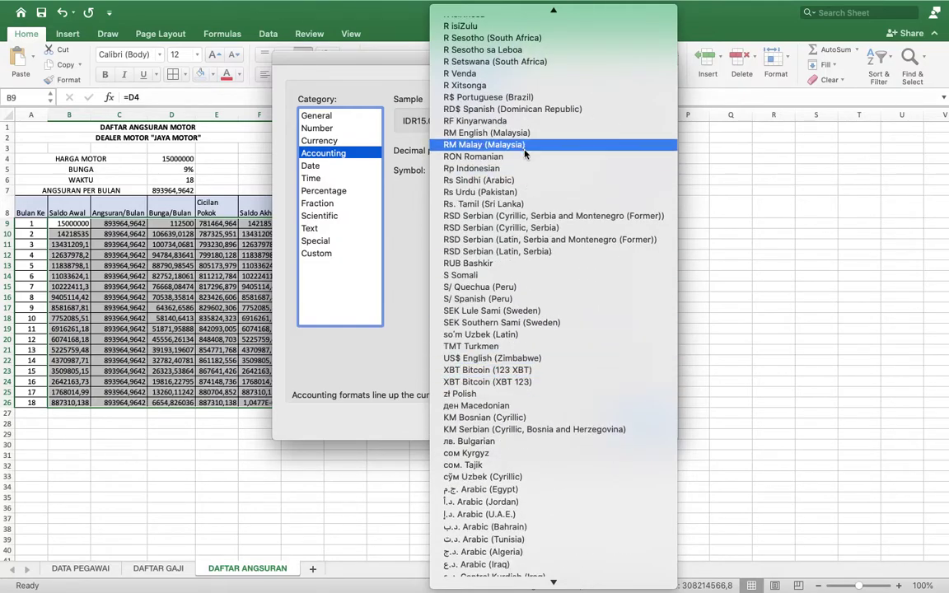
click(515, 170)
key(Return)
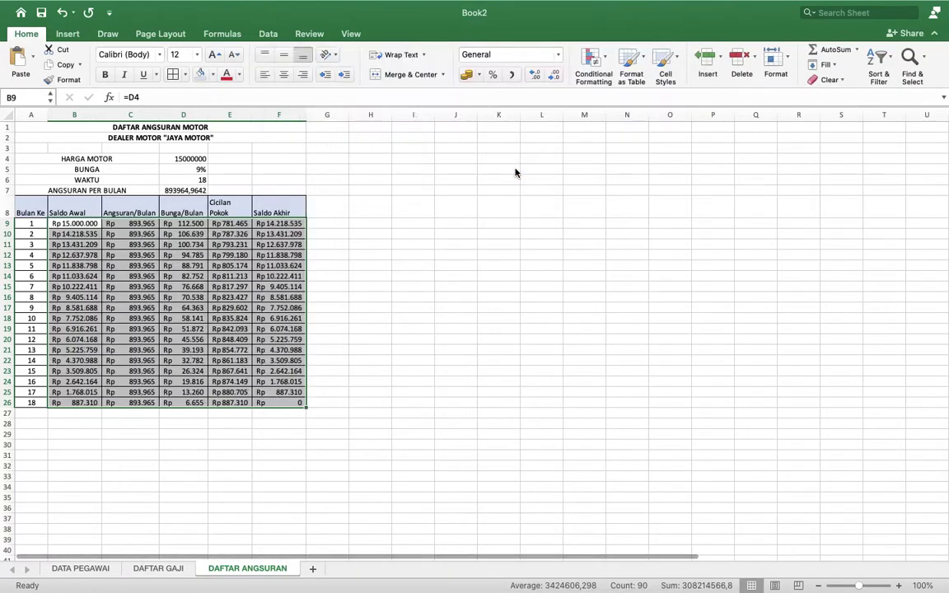
click(268, 174)
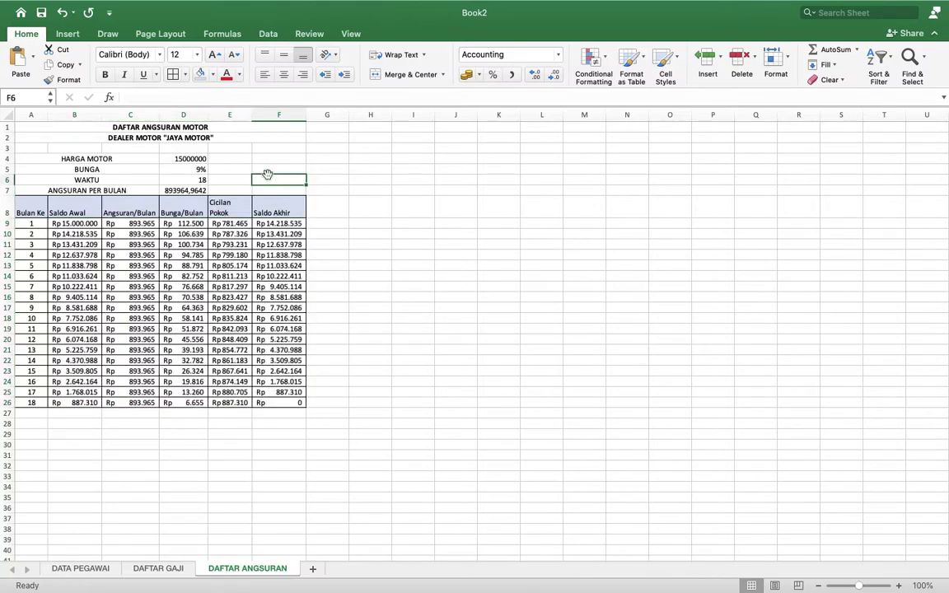
- Copy the Rp-formatted cell D9 onto the HARGA MOTOR value in D4
click(80, 226)
key(Up)
key(Right)
key(Right)
key(Up)
key(Up)
key(Down)
key(Down)
key(Down)
key(ctrl+c)
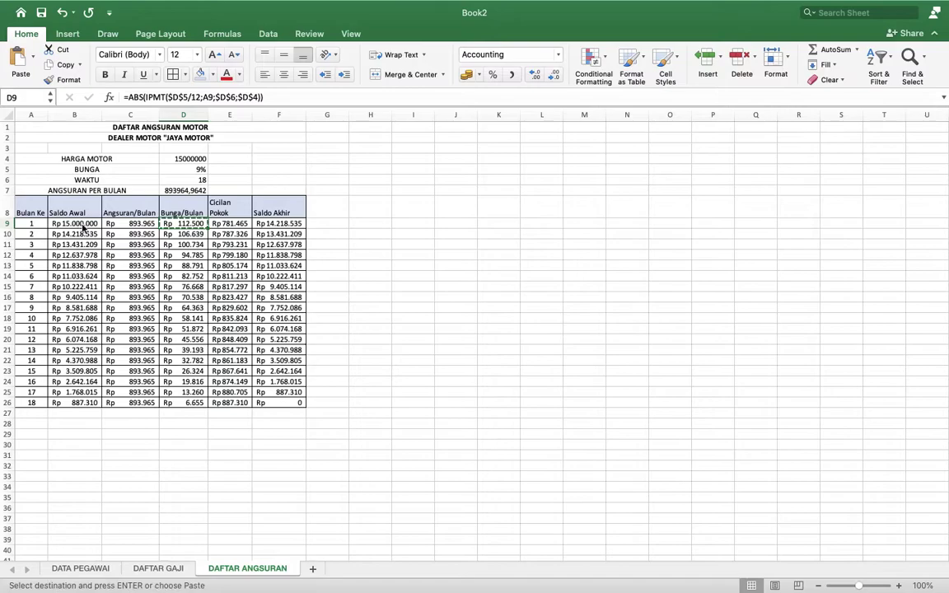
key(Up)
key(Up)
key(Up)
key(Up)
key(Up)
key(ctrl+v)
key(Return)
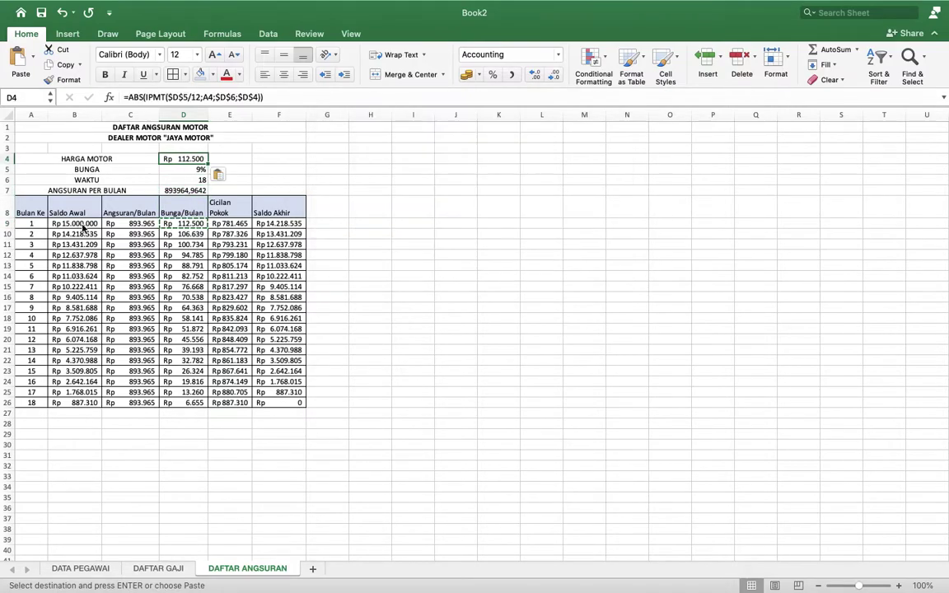
- Replace the pasted formula in D4 with the motorcycle price 15000000
key(Right)
key(Left)
key(F2)
key(Escape)
text(15)
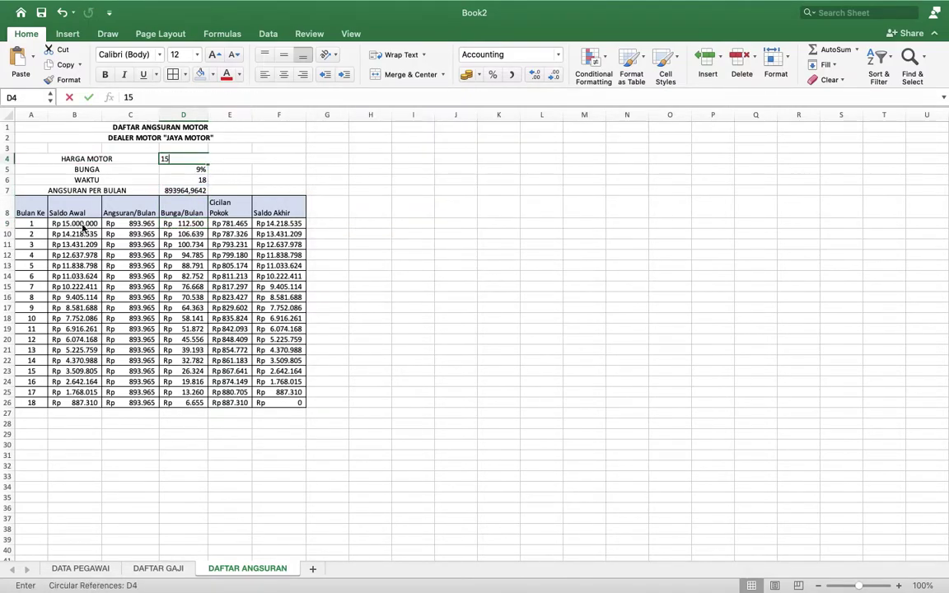
text(000000)
key(Return)
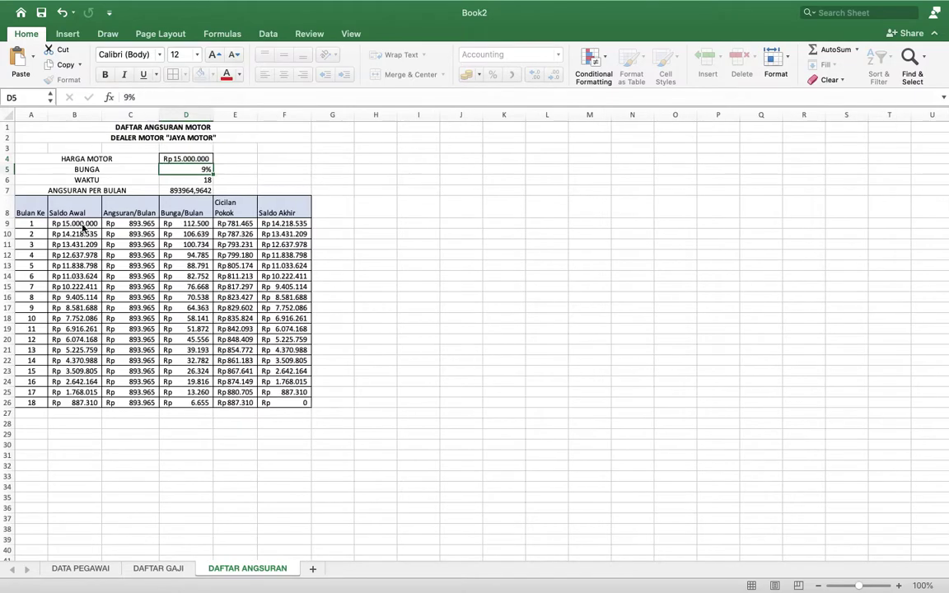
- Remove the borders from the HARGA MOTOR value in D4 and return to the split view with the guide
key(Up)
click(187, 74)
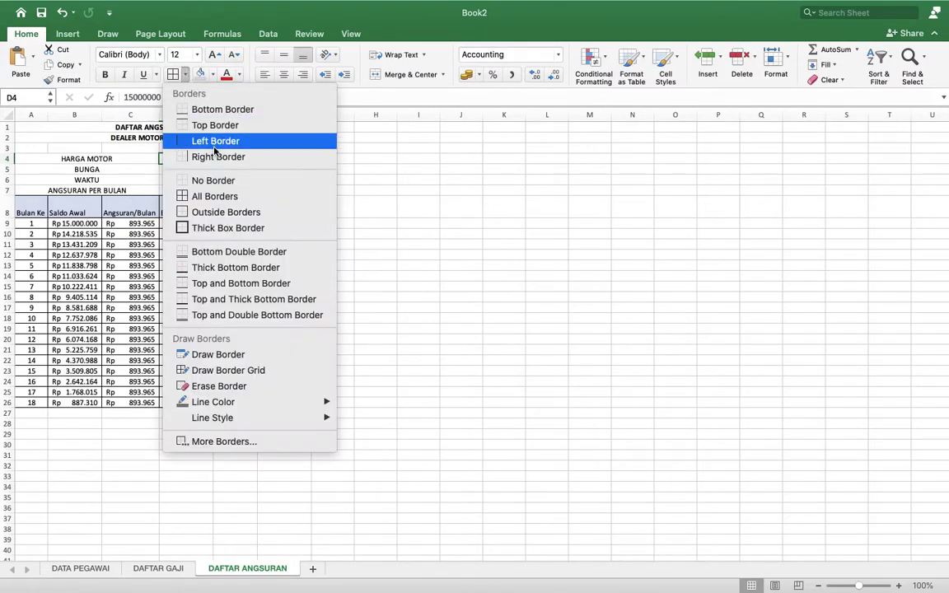
click(220, 181)
click(374, 189)
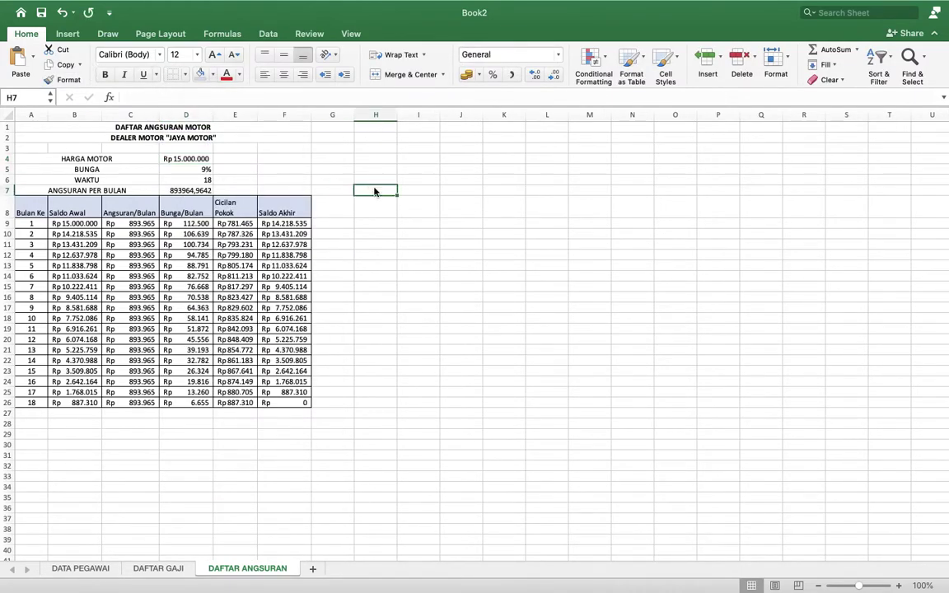
key(ctrl+super+f)
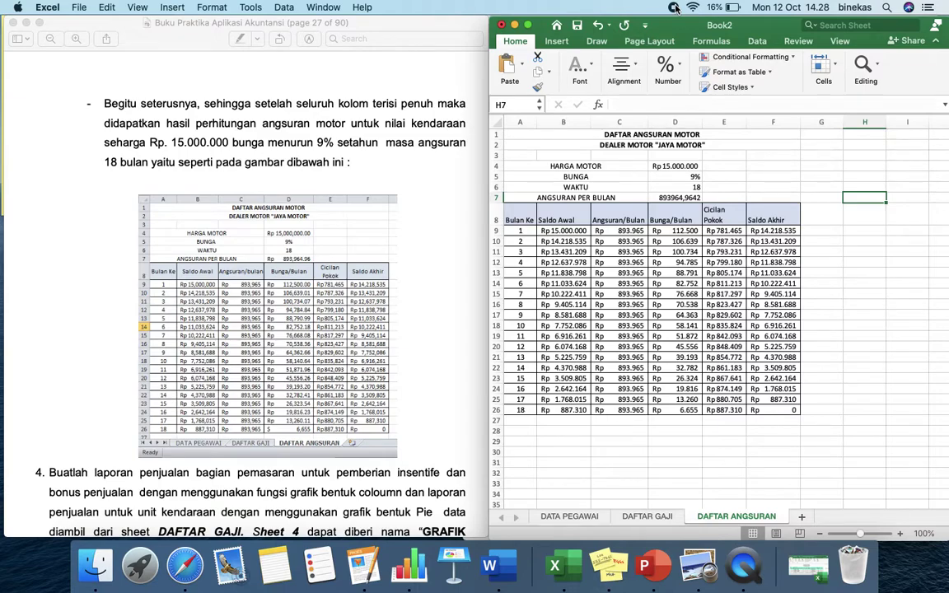
- Format the ANGSURAN PER BULAN value in D7 as Accounting with the Rp Indonesian symbol
click(697, 178)
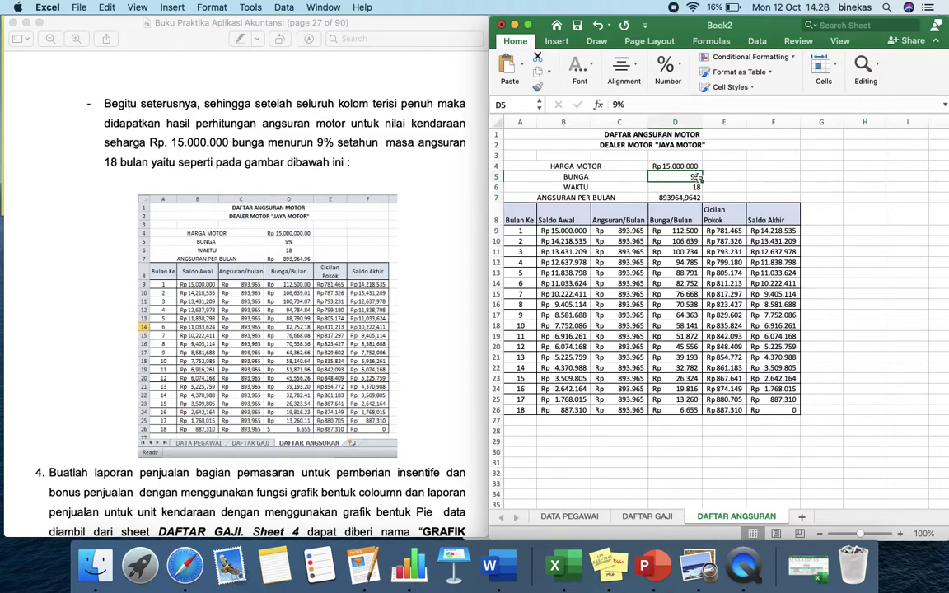
key(Down)
key(Down)
key(Up)
key(Up)
key(Down)
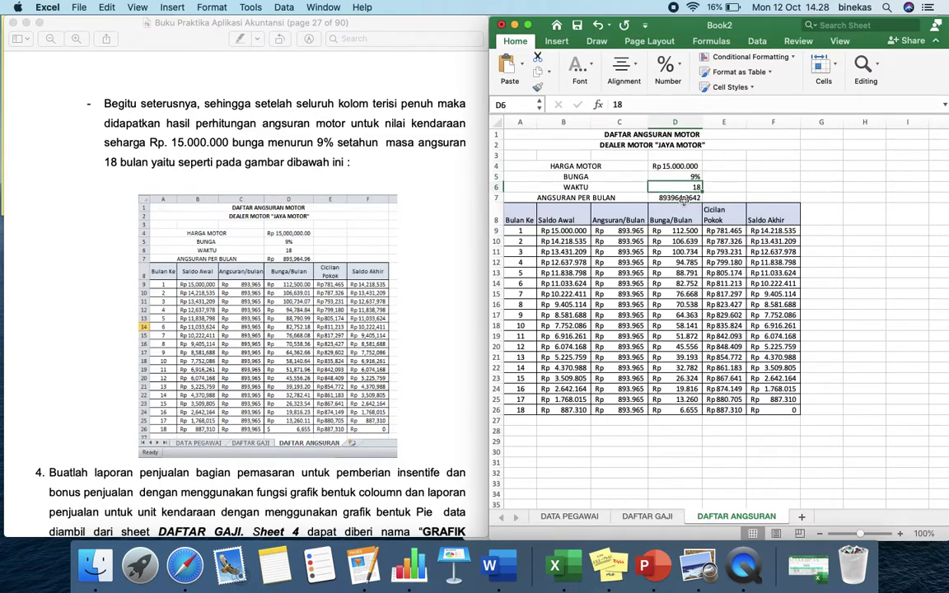
key(Down)
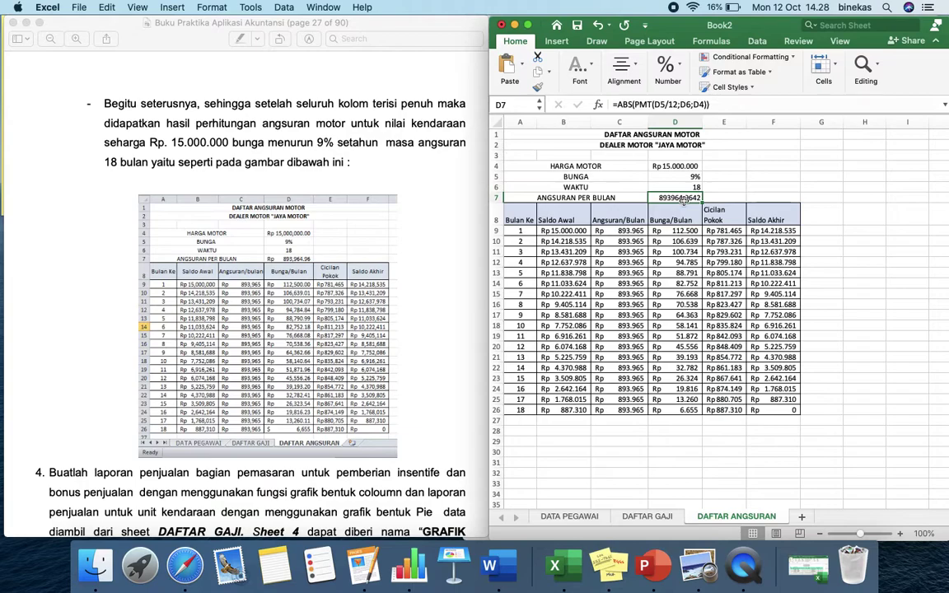
click(679, 72)
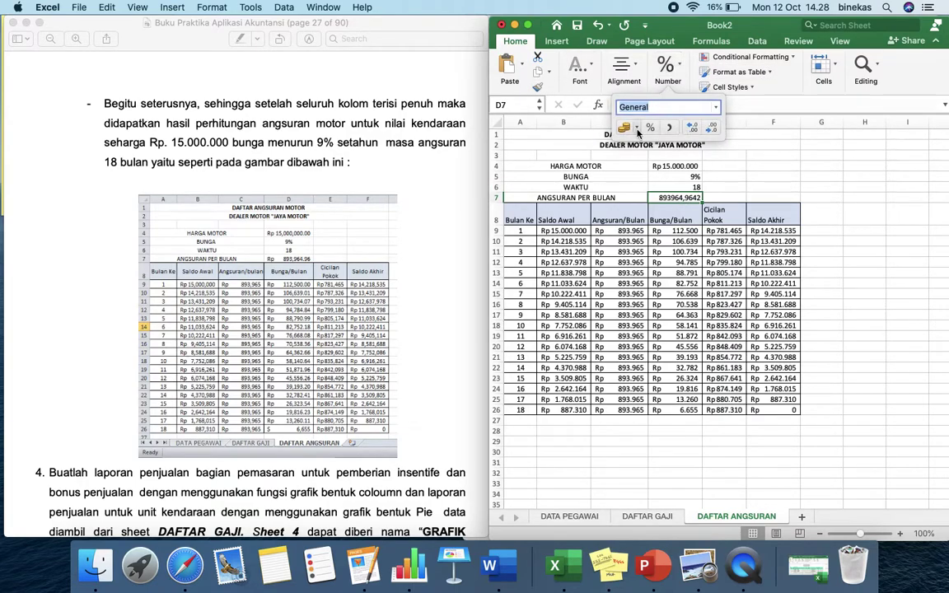
click(637, 127)
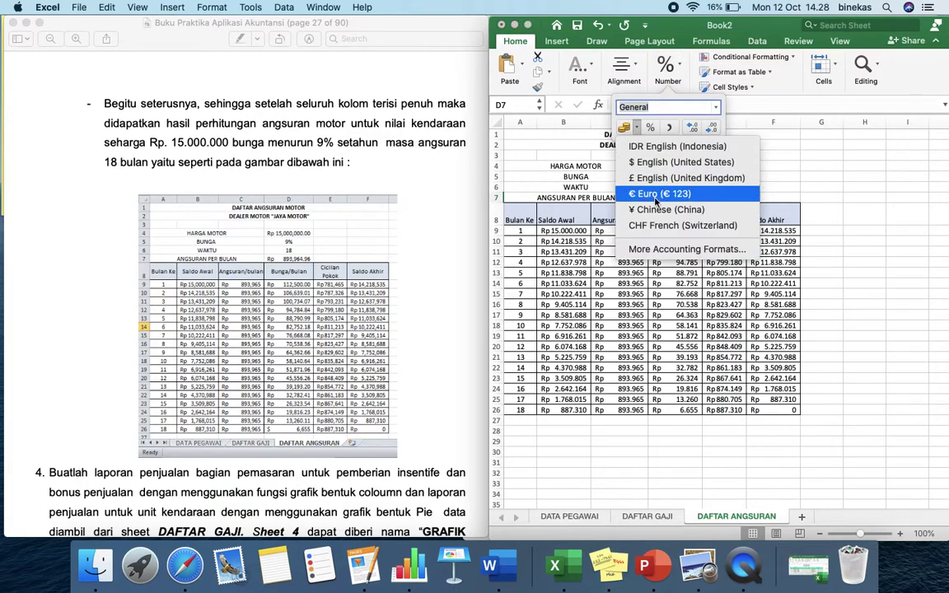
click(657, 250)
click(494, 168)
scroll(539, 377, down, 10)
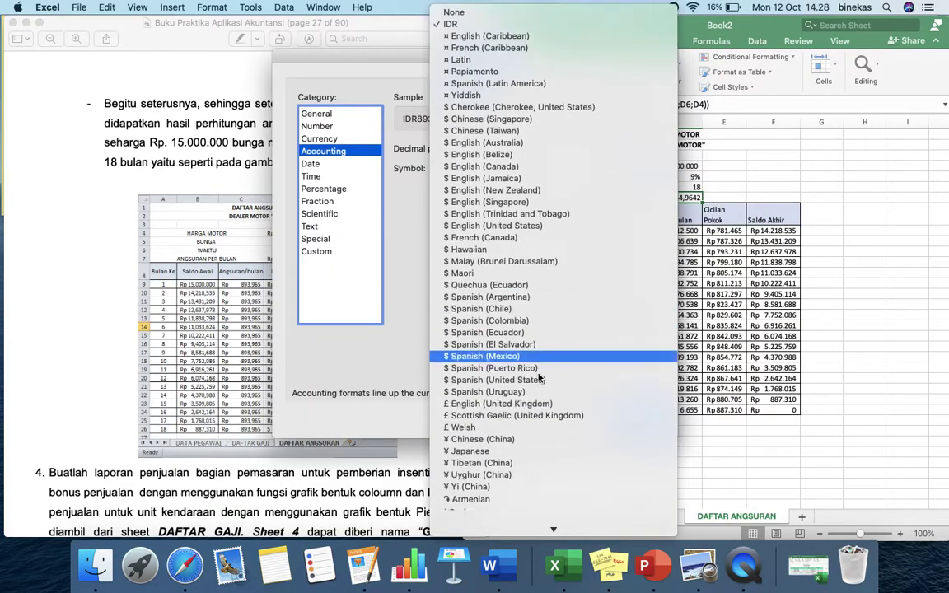
scroll(540, 377, down, 20)
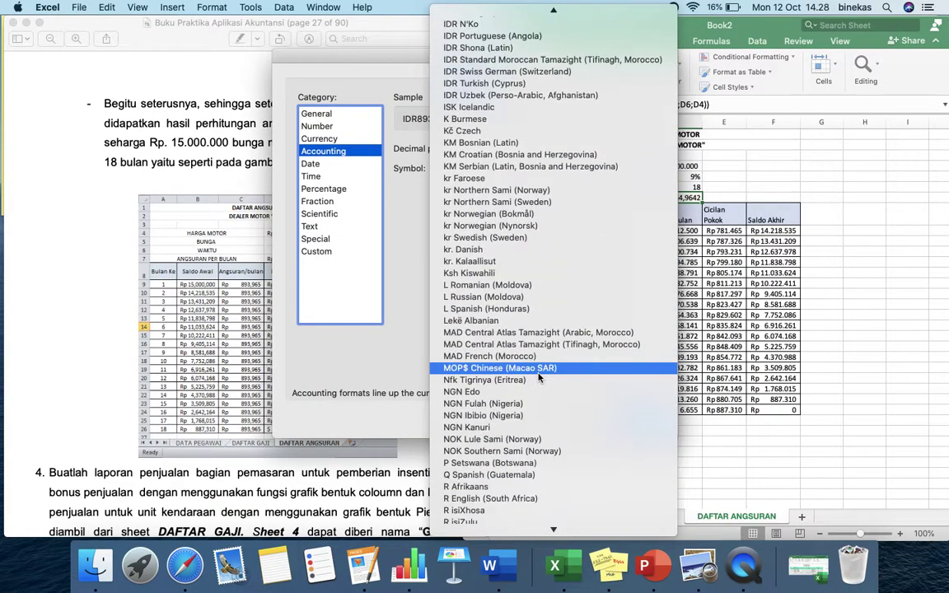
click(503, 451)
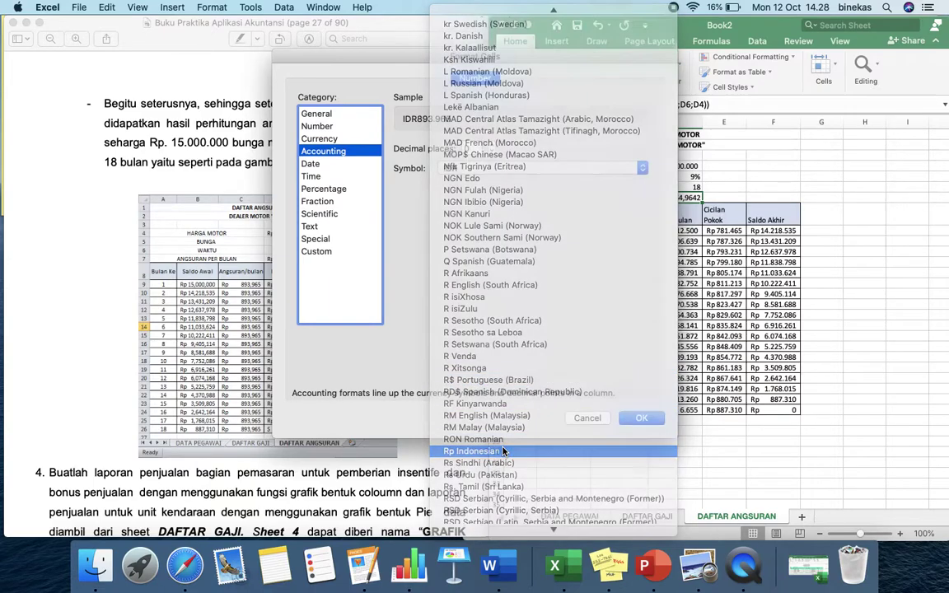
key(Return)
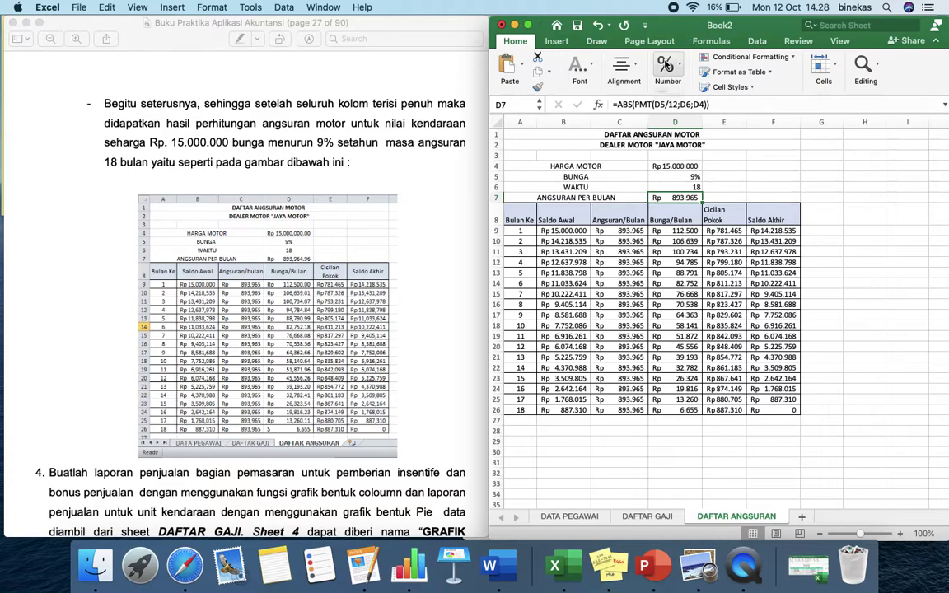
- Show the ANGSURAN PER BULAN value in D7 with two decimal places
click(663, 63)
click(712, 128)
click(712, 129)
click(846, 256)
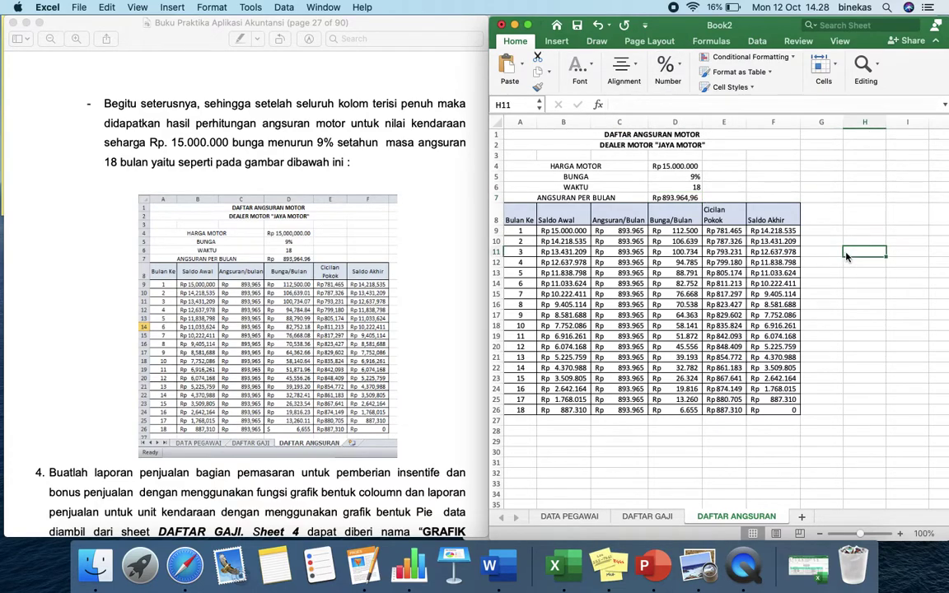
- Show the Bunga/Bulan amounts in D9:D26 with two decimal places
click(683, 231)
drag(684, 235, 684, 410)
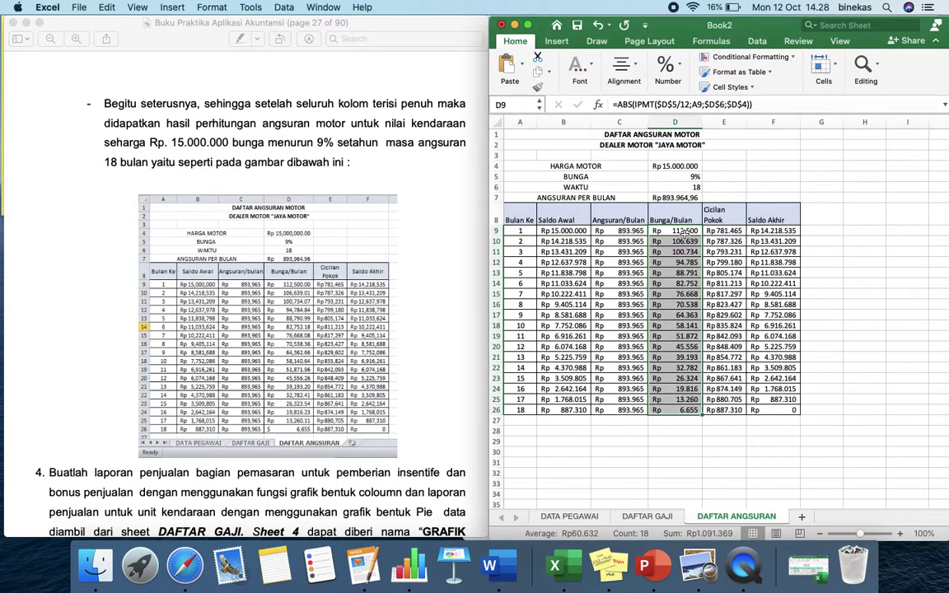
click(667, 69)
click(692, 128)
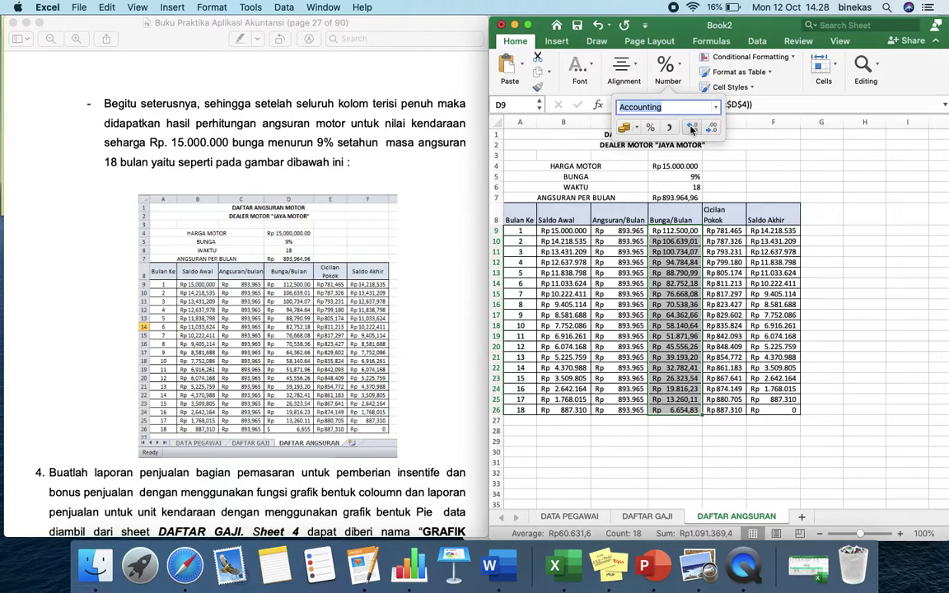
click(691, 129)
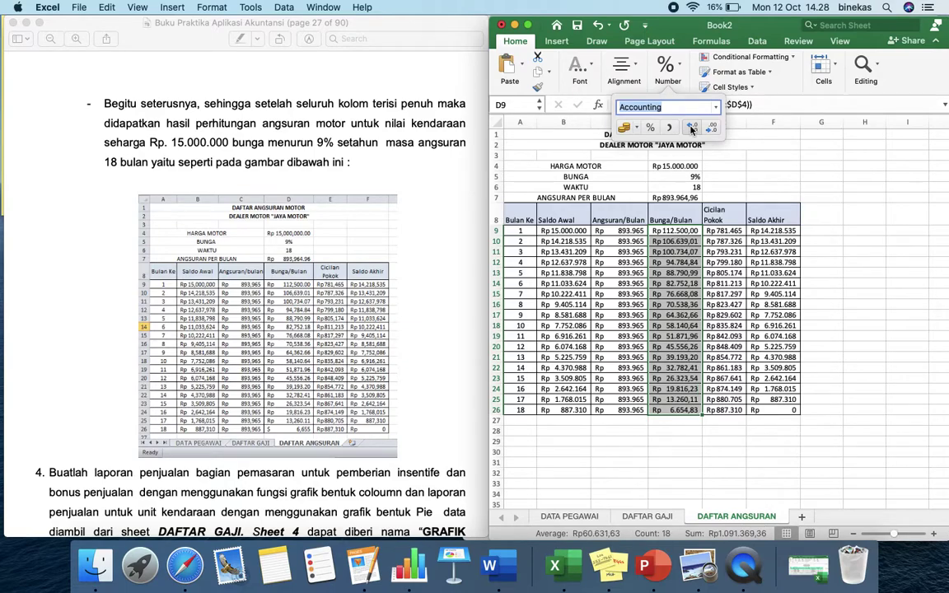
click(748, 455)
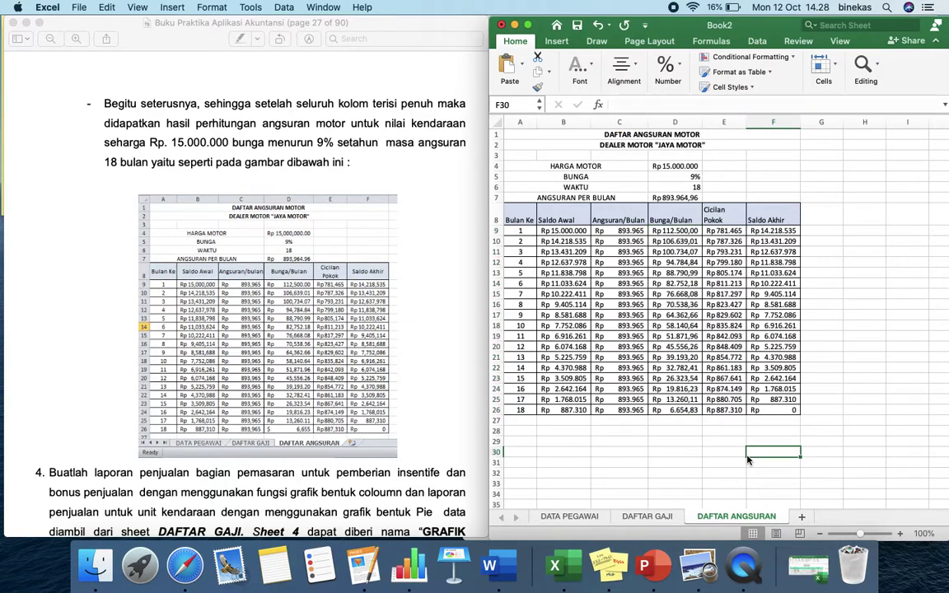